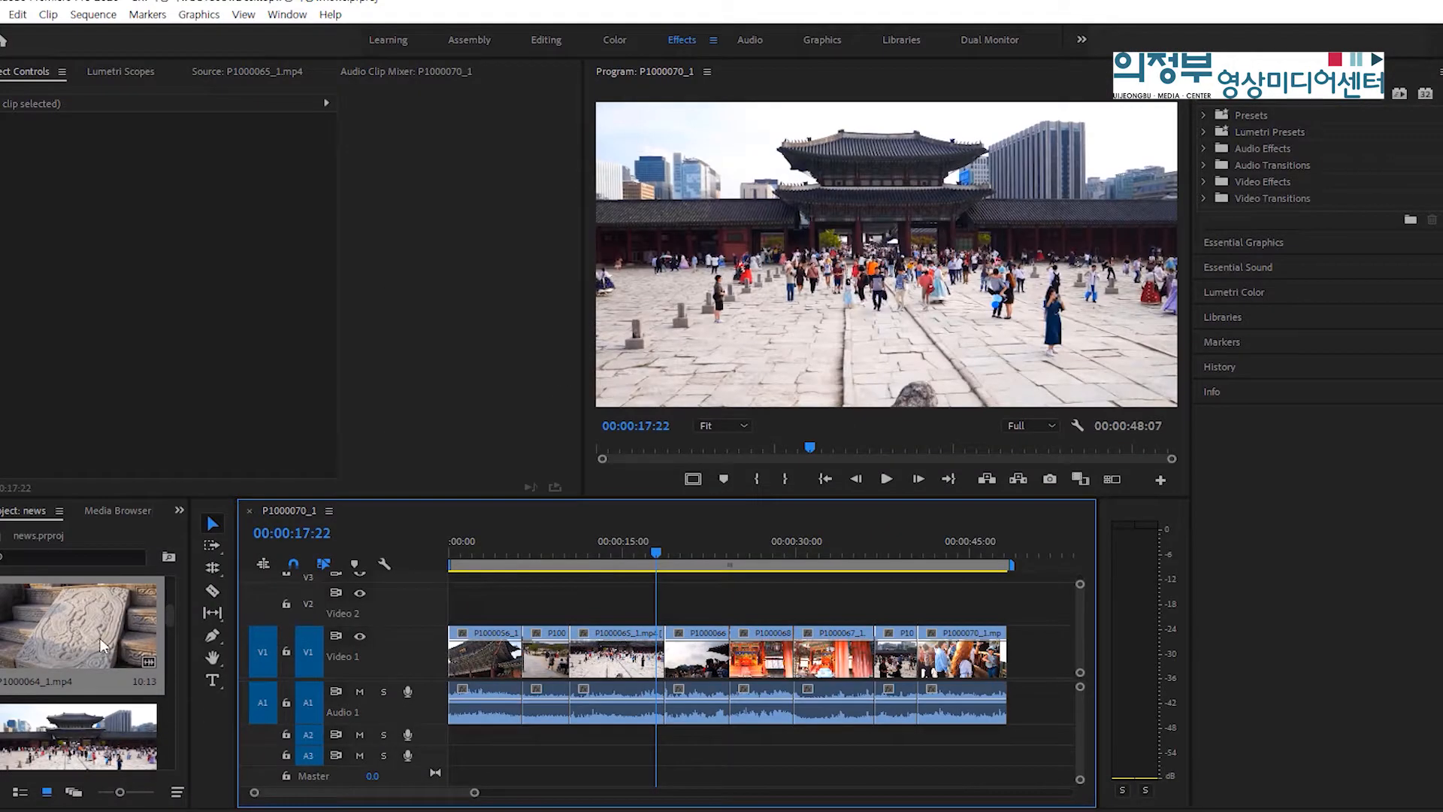
- Place P1000064_1.mp4 on Video 2 starting at about 00:00:05 and lower the clip's opacity to 51.9%
drag(100, 645, 509, 626)
drag(561, 548, 555, 549)
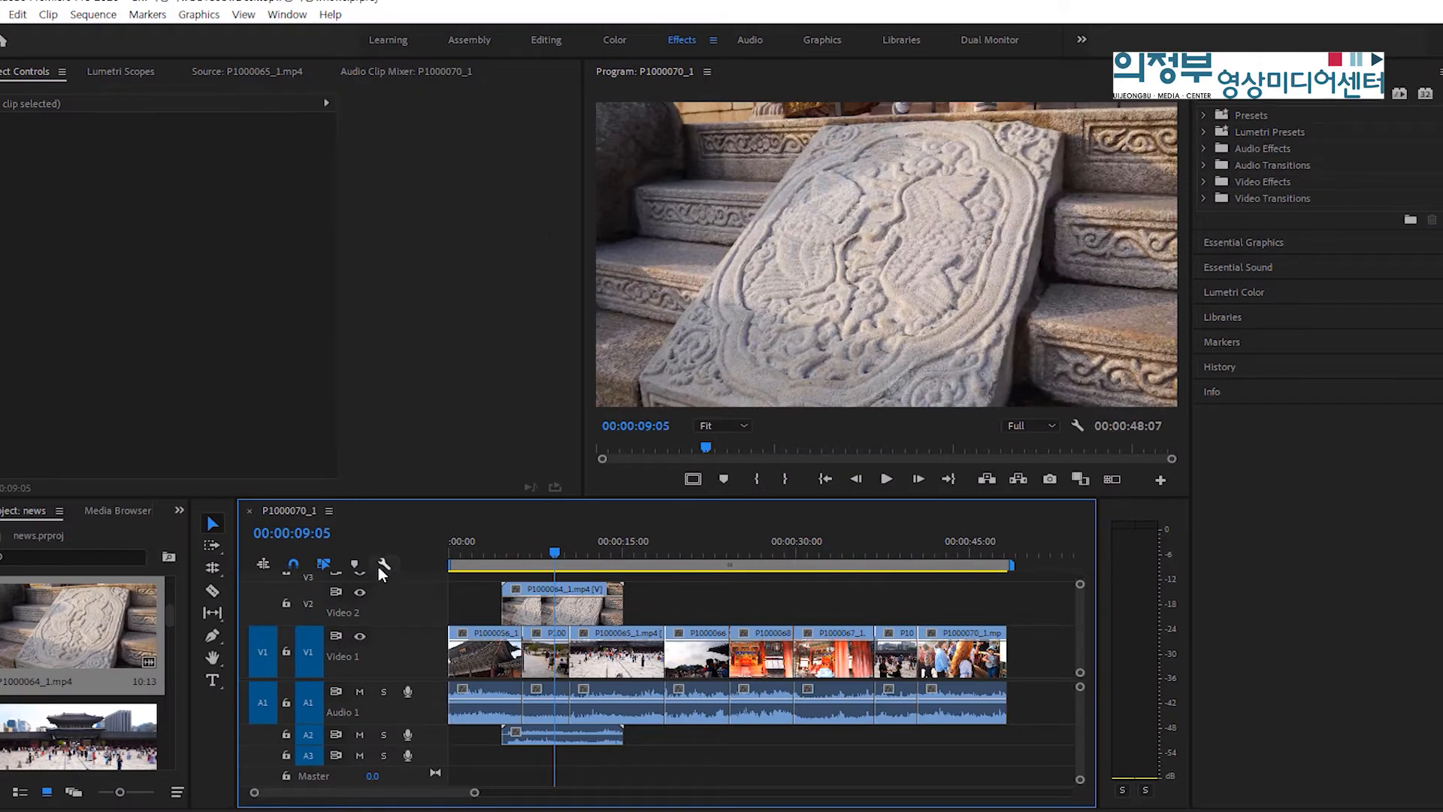
click(380, 566)
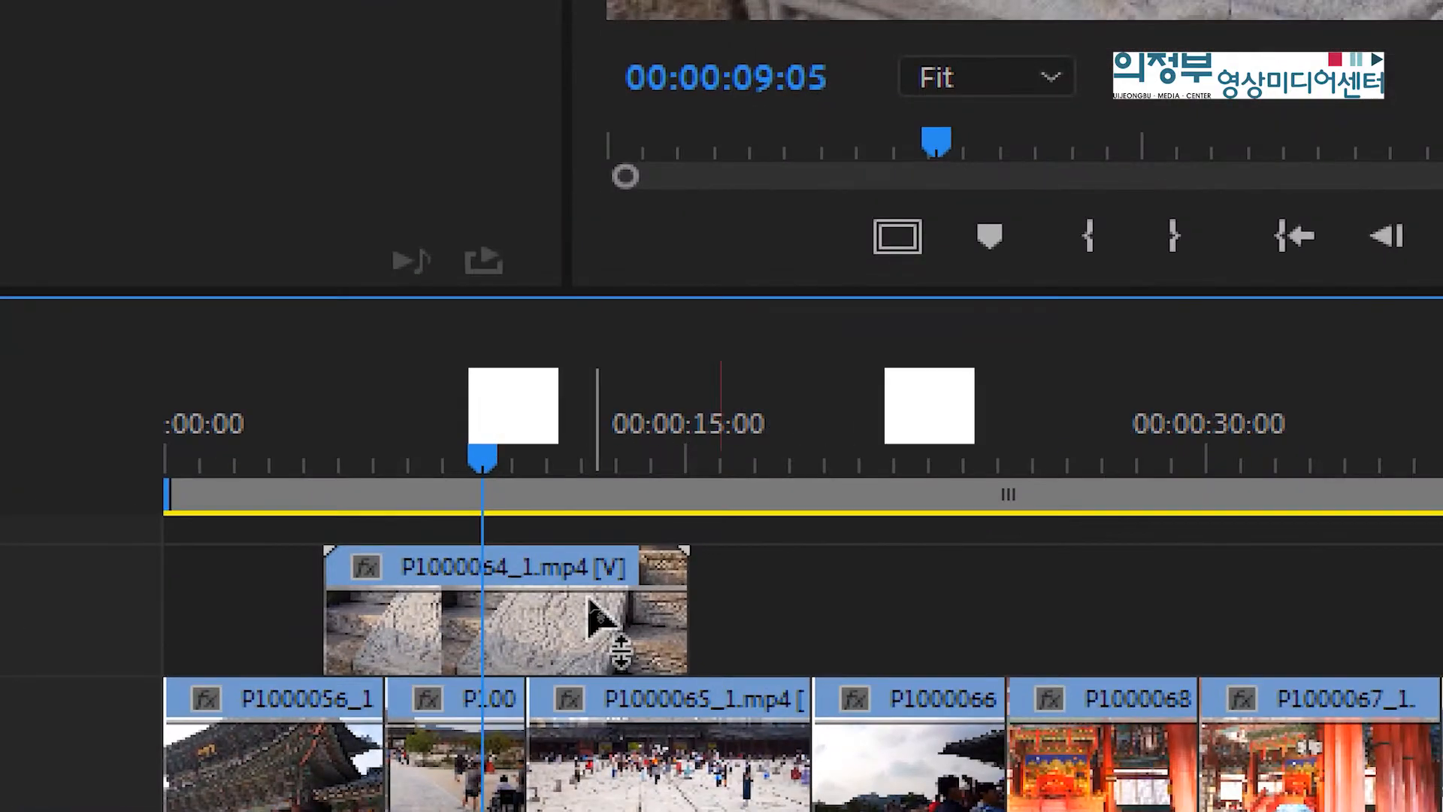
drag(588, 597, 593, 624)
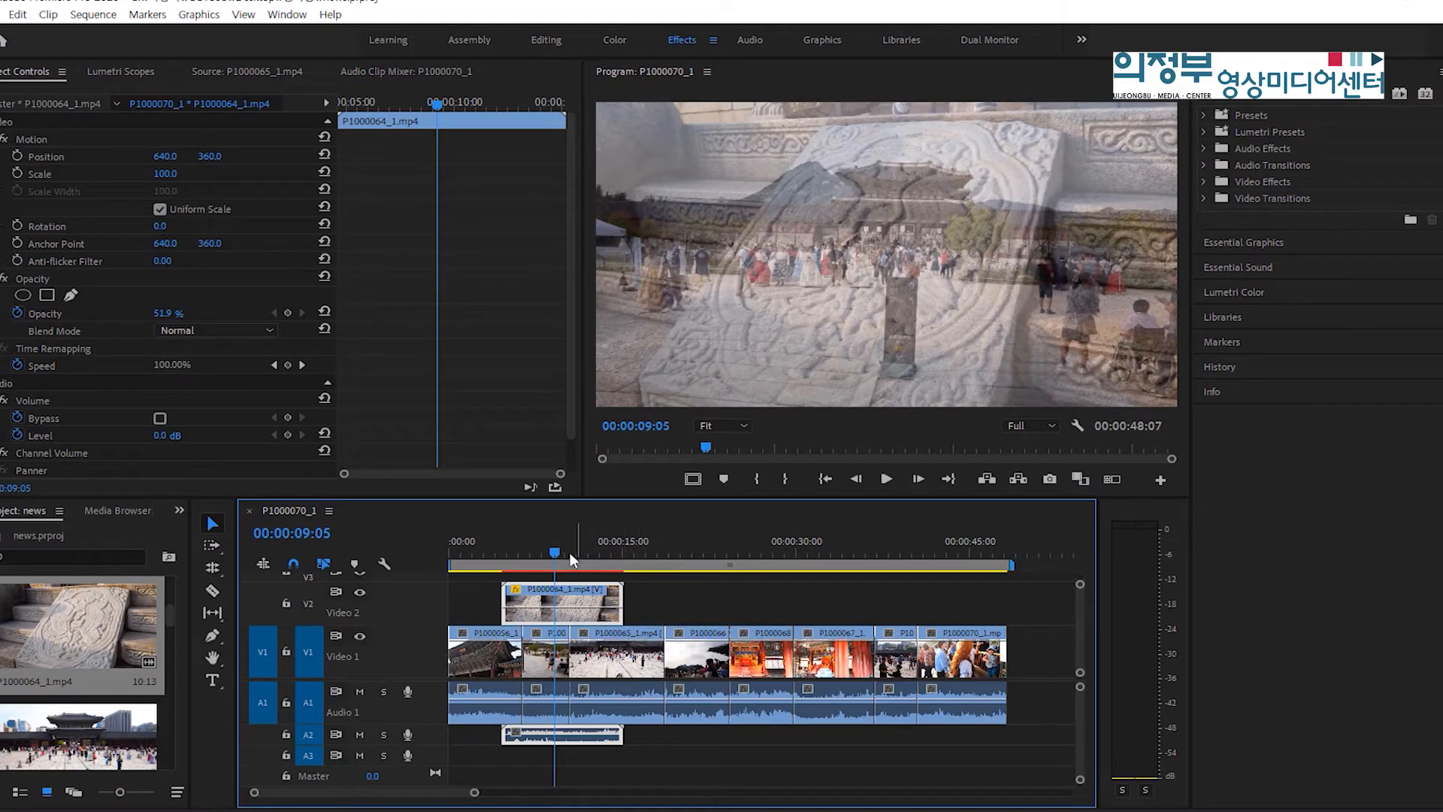
- Play back the part of the sequence under the first overlay clip to check its semi-transparent look
drag(565, 555, 528, 564)
key(space)
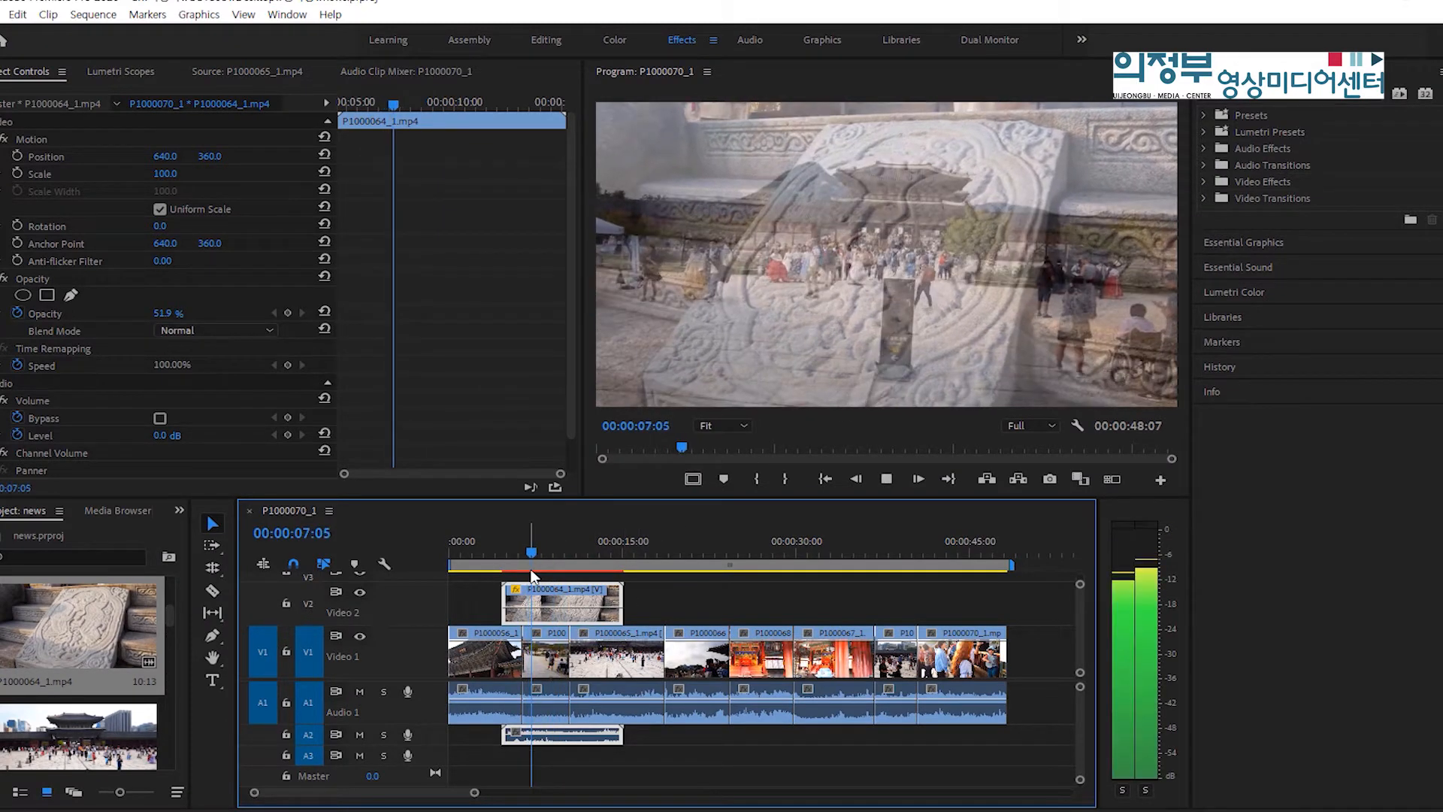
key(space)
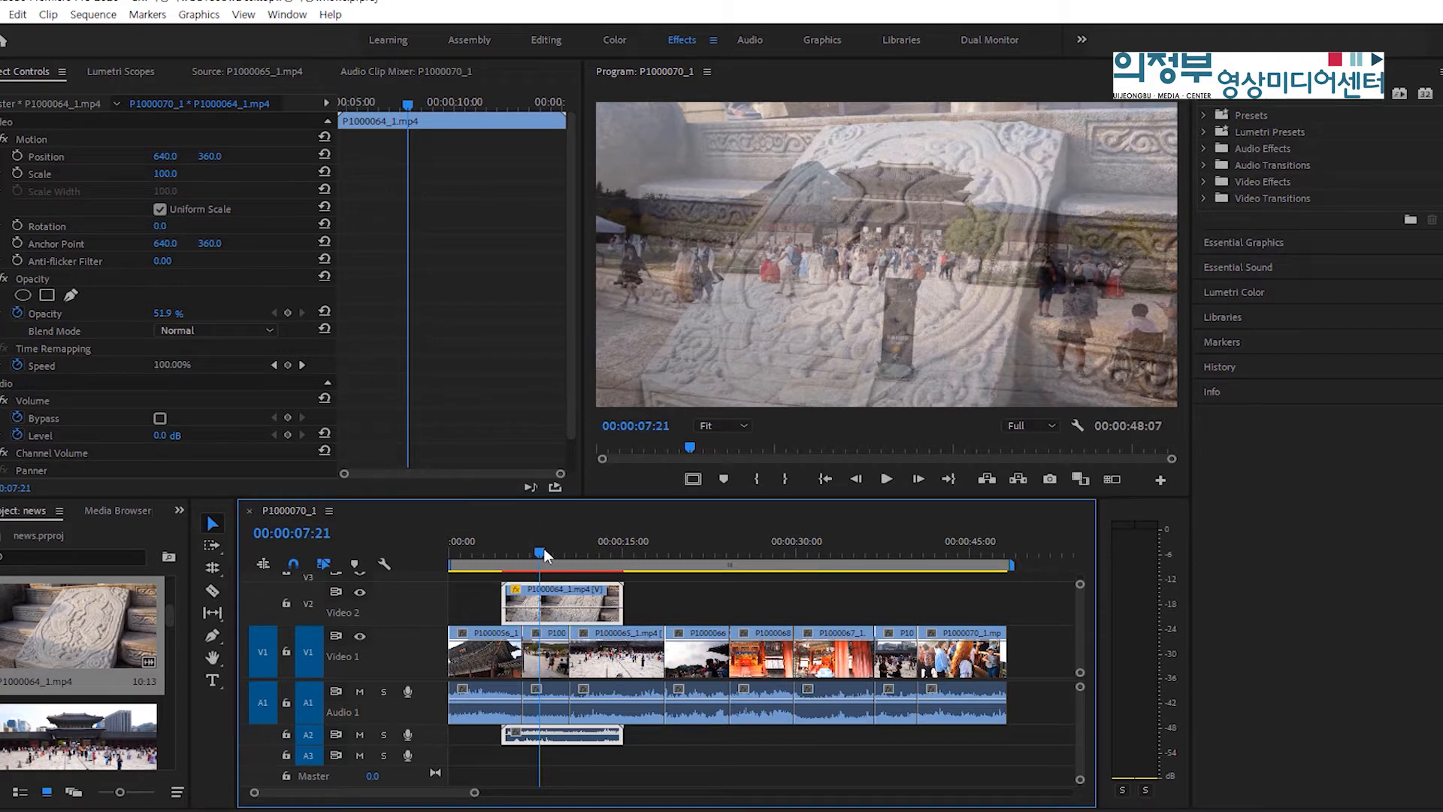
click(545, 552)
- Place a second copy of P1000064_1.mp4 on Video 2 above the P1000068 clip and activate its transform handles in the preview
drag(111, 621, 786, 558)
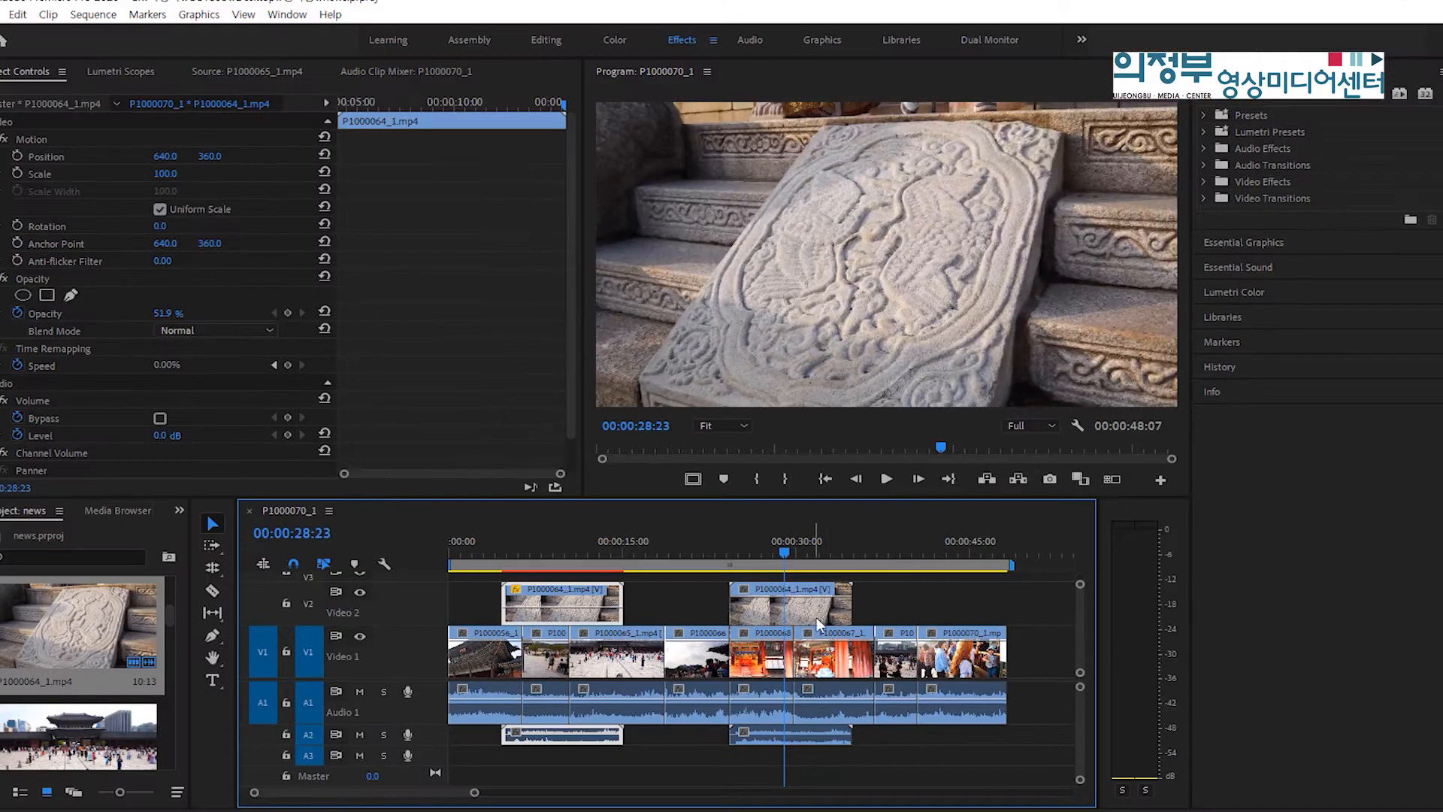
click(819, 622)
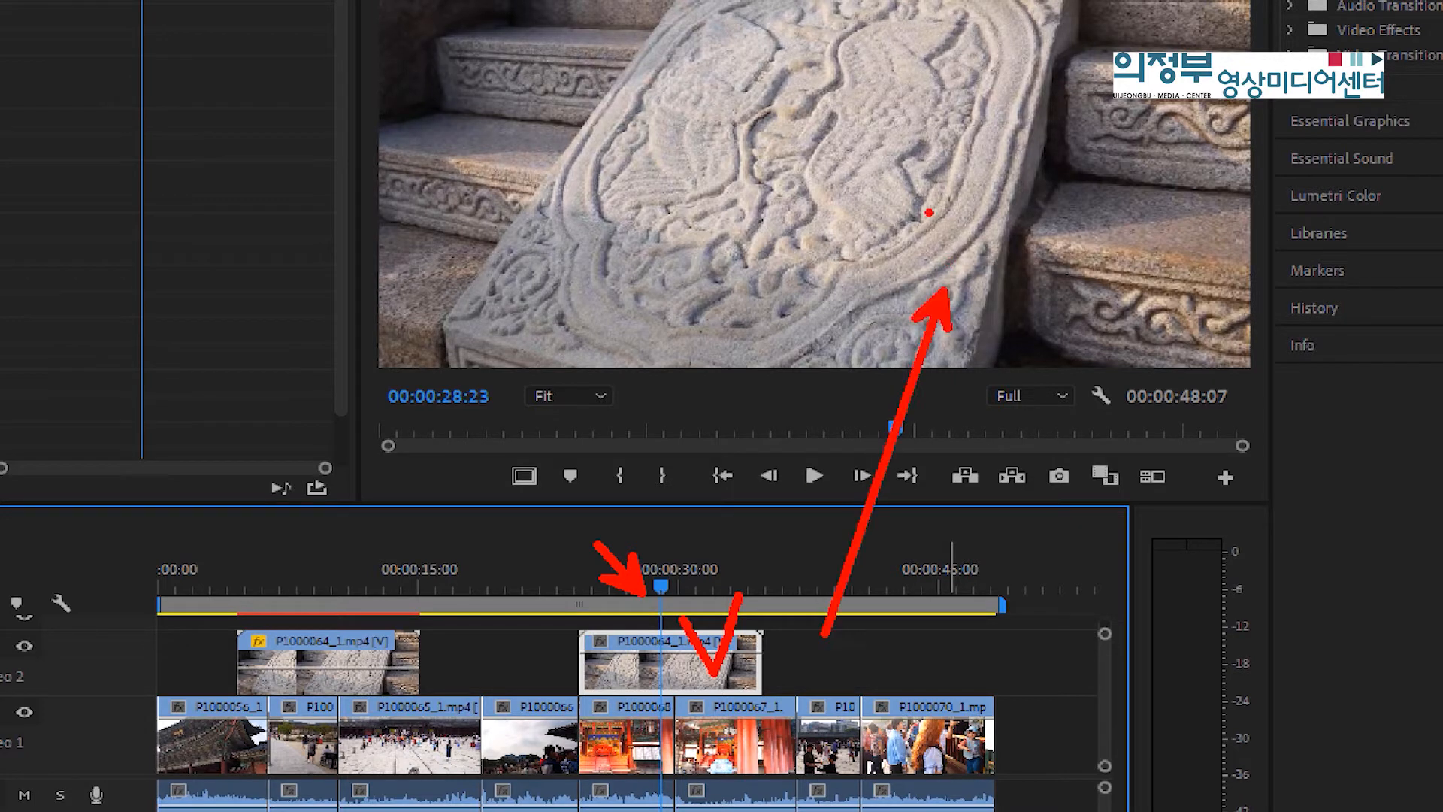
mouse_move(952, 234)
mouse_down()
mouse_move(902, 259)
mouse_move(903, 198)
mouse_move(948, 242)
mouse_up()
mouse_move(796, 169)
mouse_down()
mouse_move(838, 235)
mouse_move(870, 228)
mouse_move(912, 124)
mouse_up()
key(Escape)
click(834, 314)
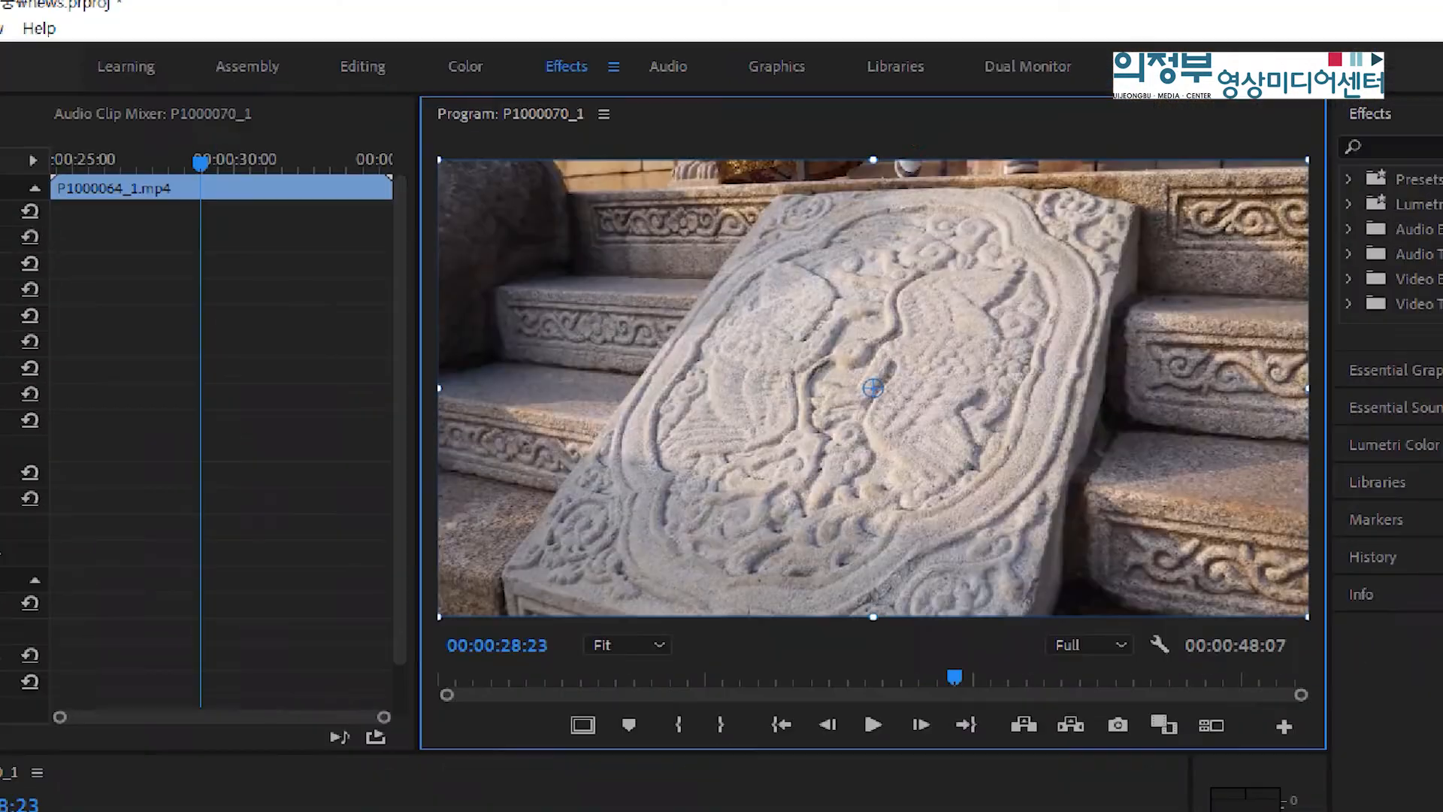
click(969, 59)
drag(428, 484, 492, 558)
drag(454, 631, 471, 644)
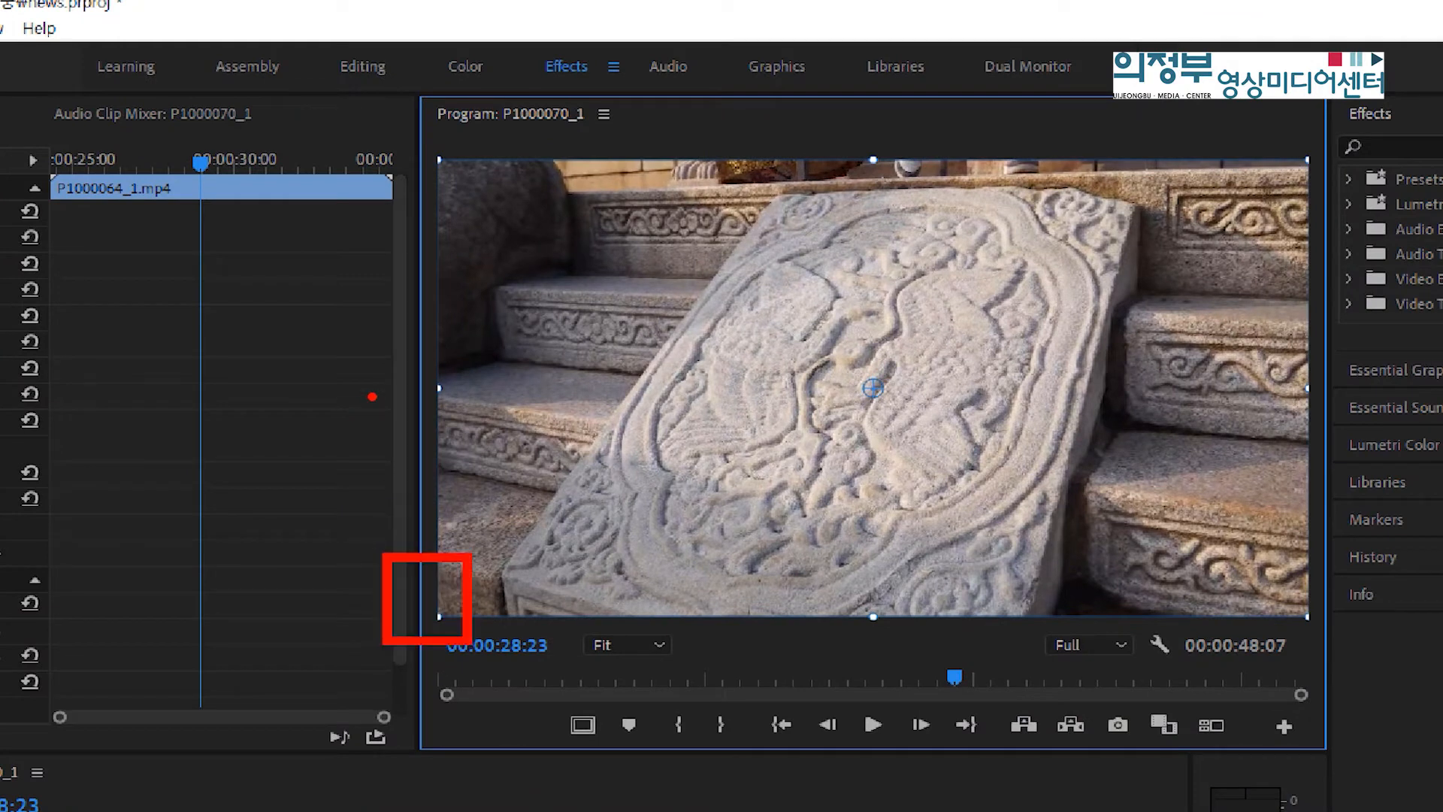
drag(385, 360, 488, 423)
drag(391, 127, 464, 195)
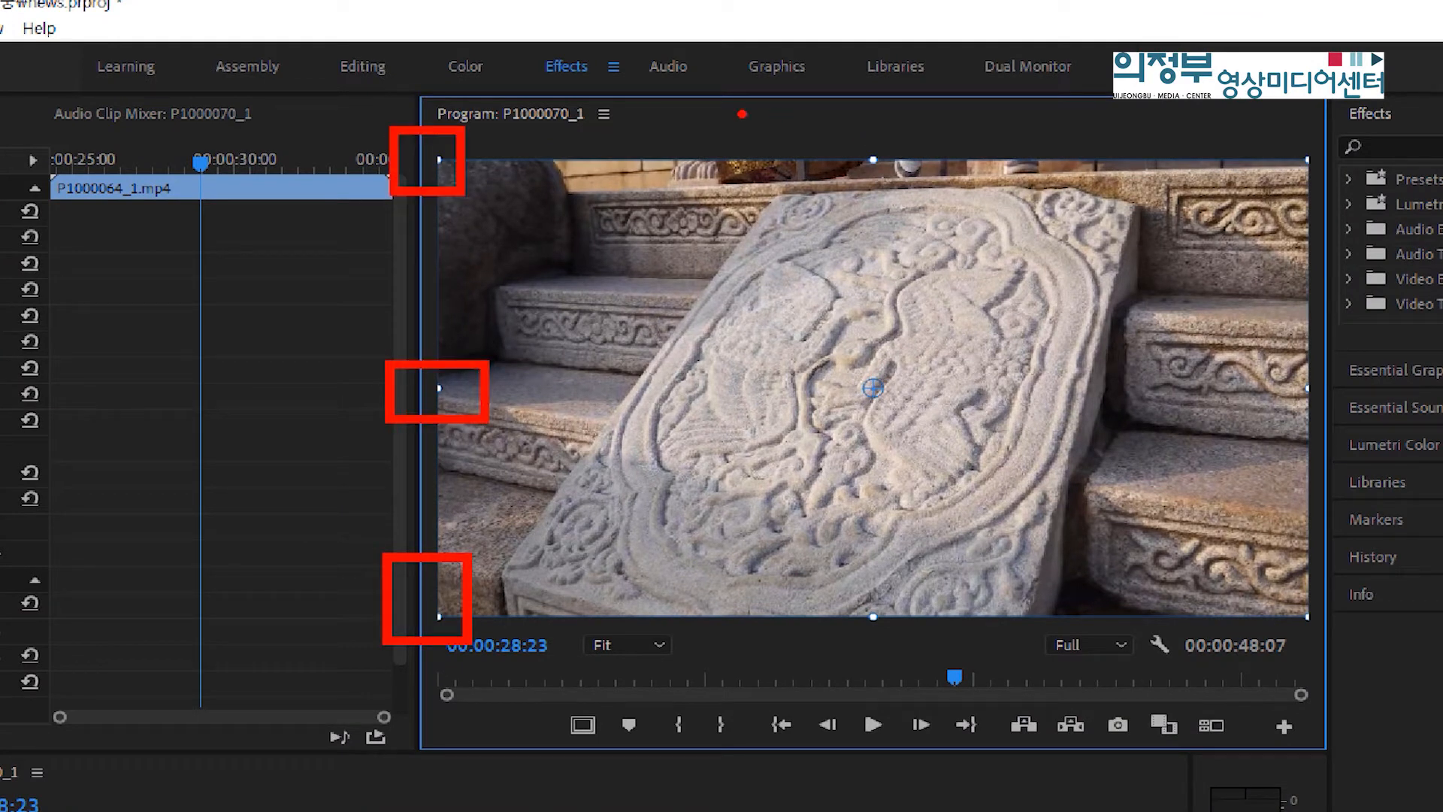
drag(812, 135, 924, 199)
mouse_move(891, 325)
mouse_down()
mouse_move(893, 390)
mouse_move(892, 212)
mouse_up()
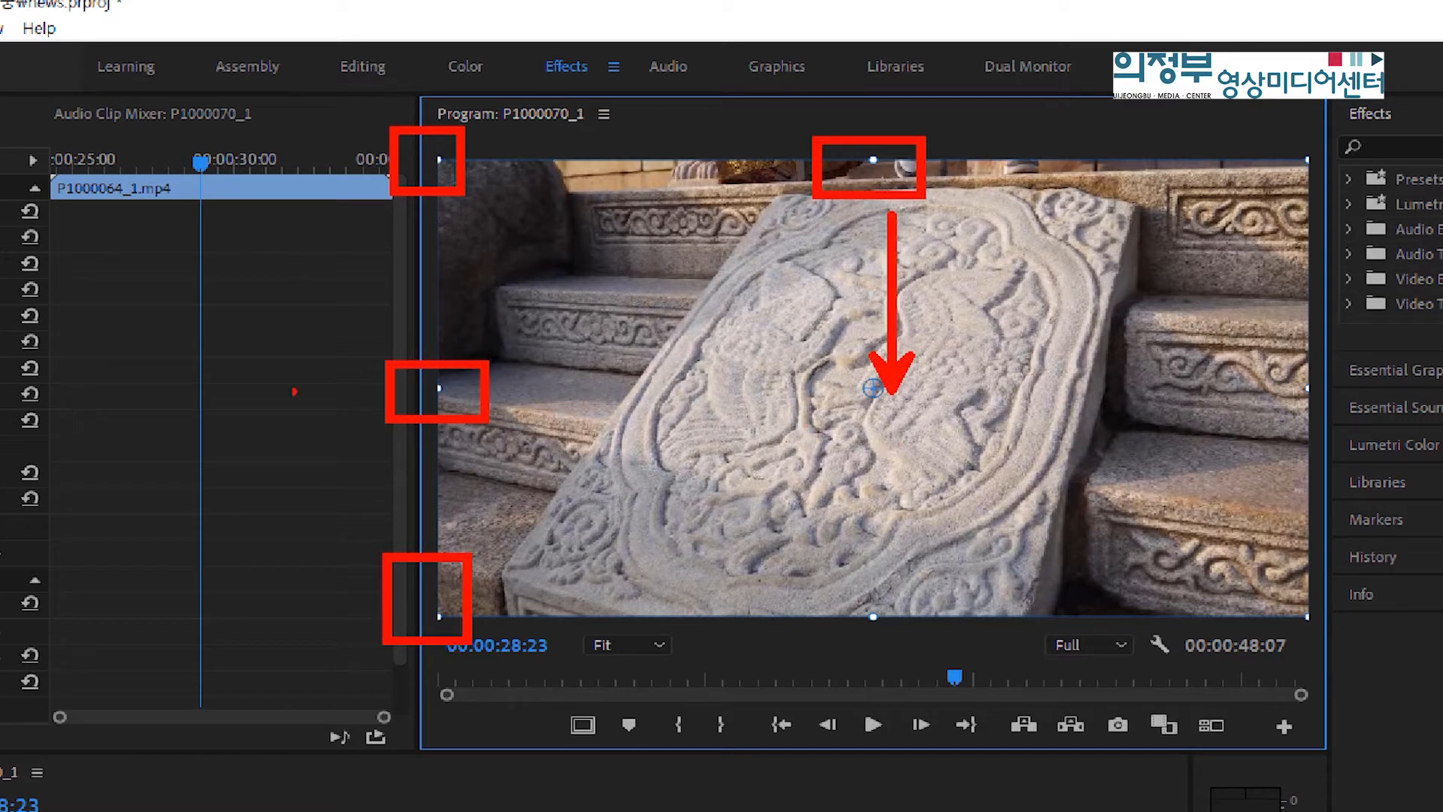
drag(376, 383, 206, 383)
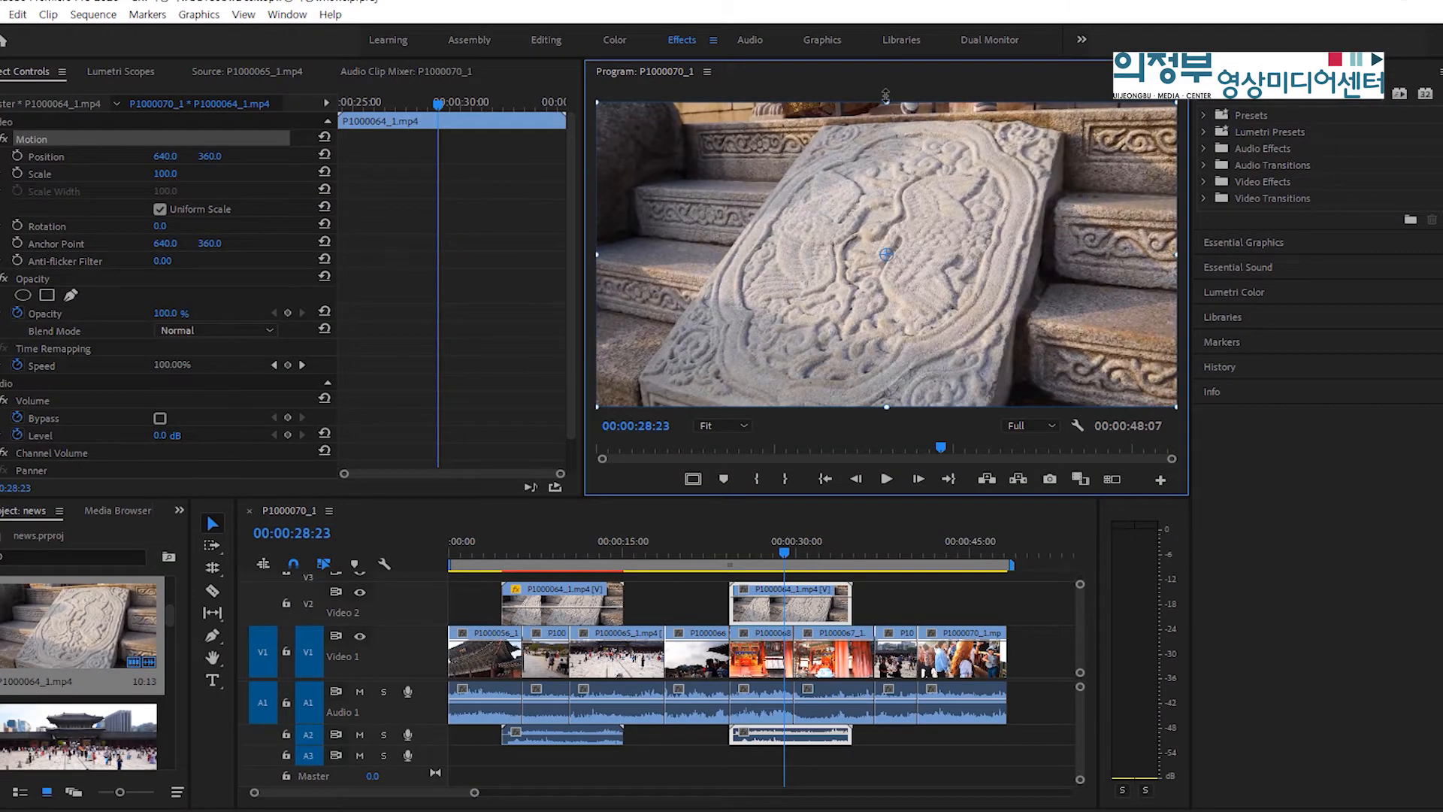
- Shrink the second overlay clip to a scale of about 38.4 and move it to about position 977.2, 524.8
drag(885, 96, 993, 300)
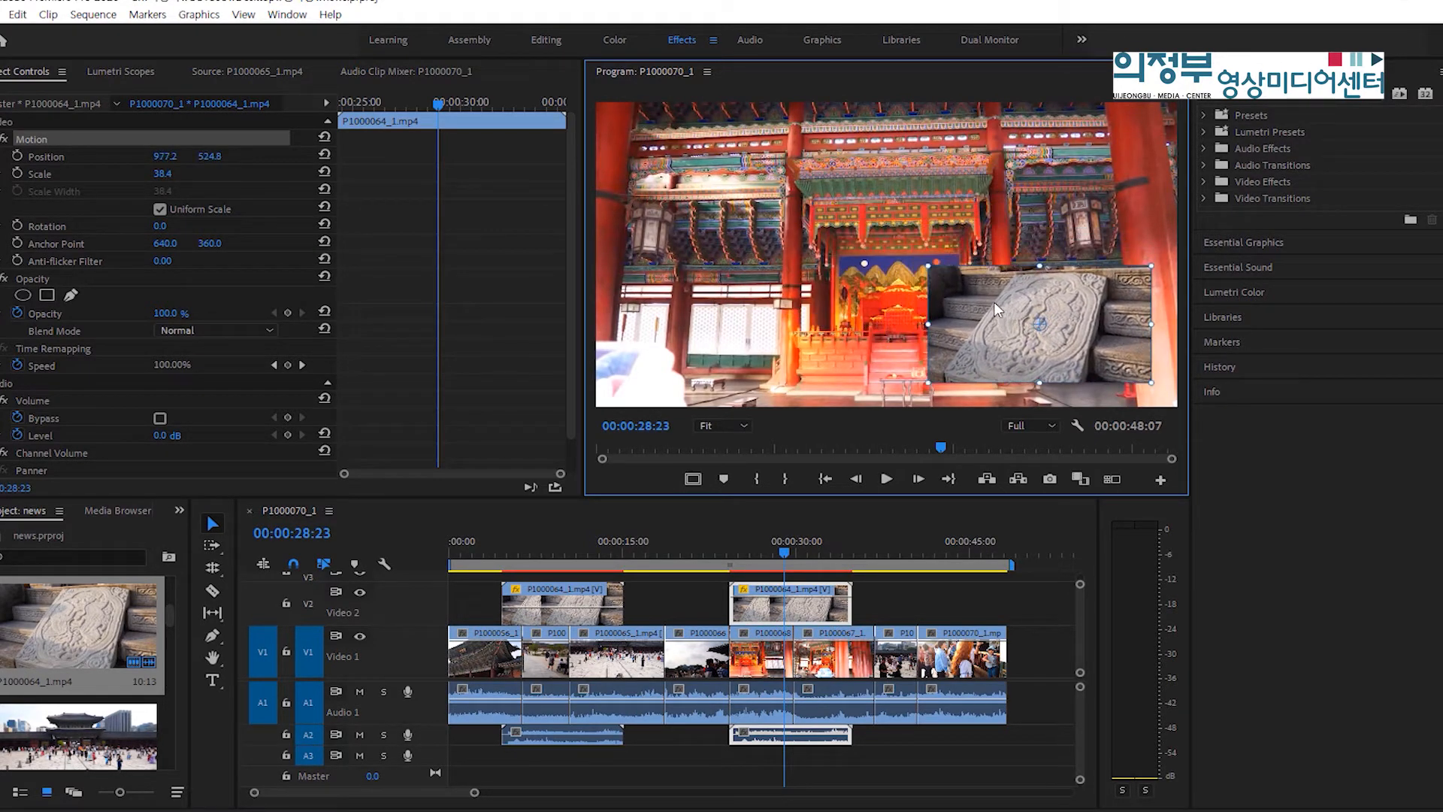
- Play back the picture-in-picture section and examine the composition in an enlarged preview
click(745, 553)
key(space)
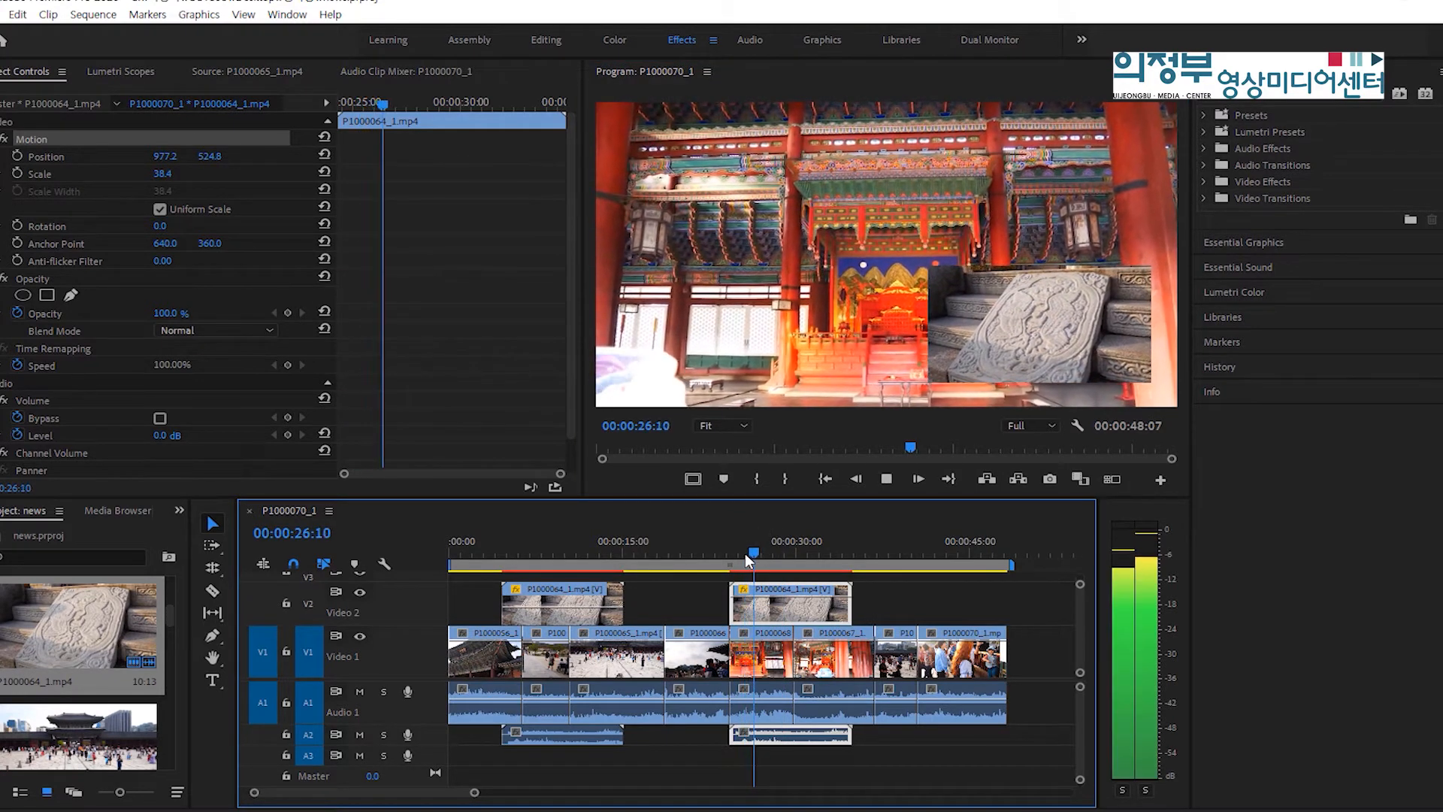
key(space)
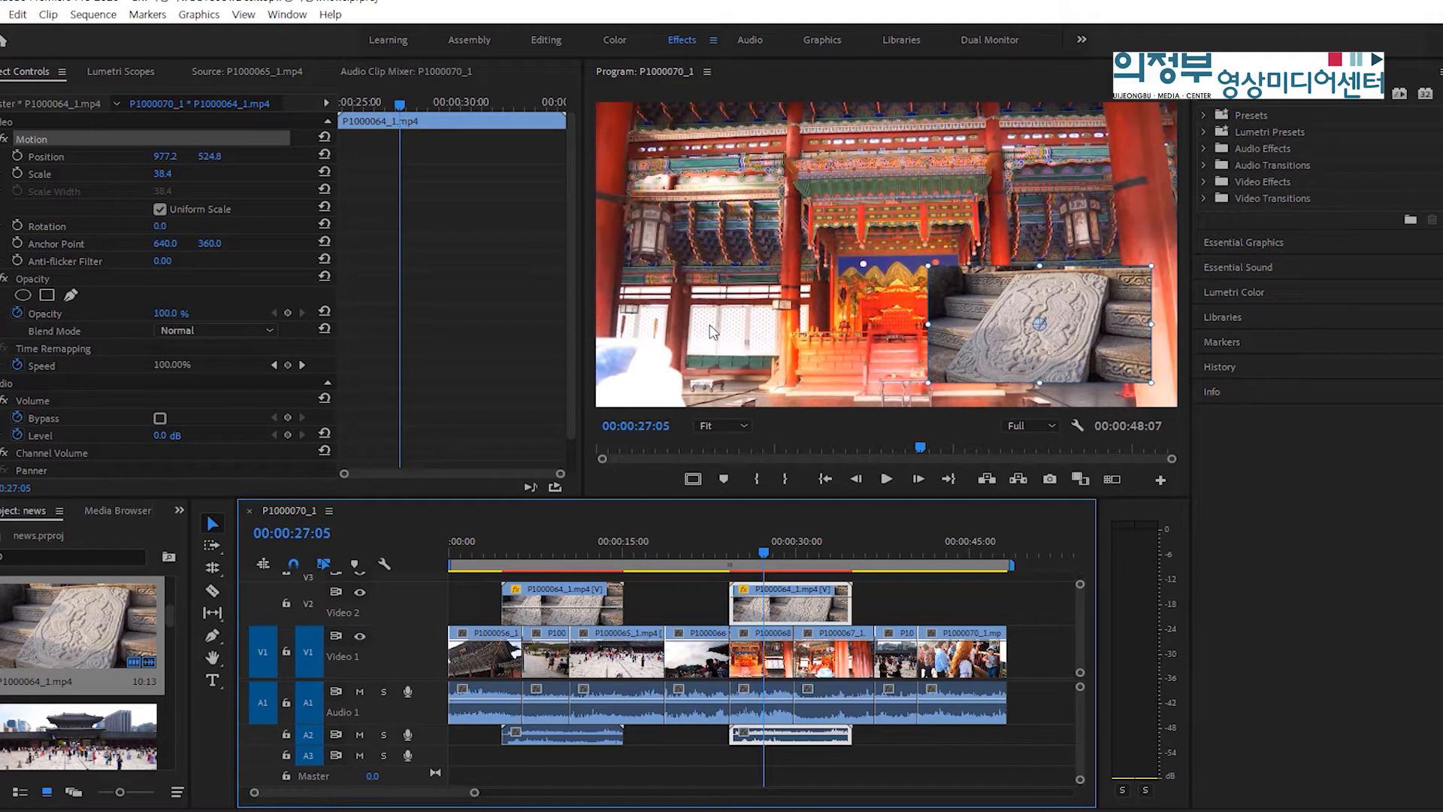
key(grave)
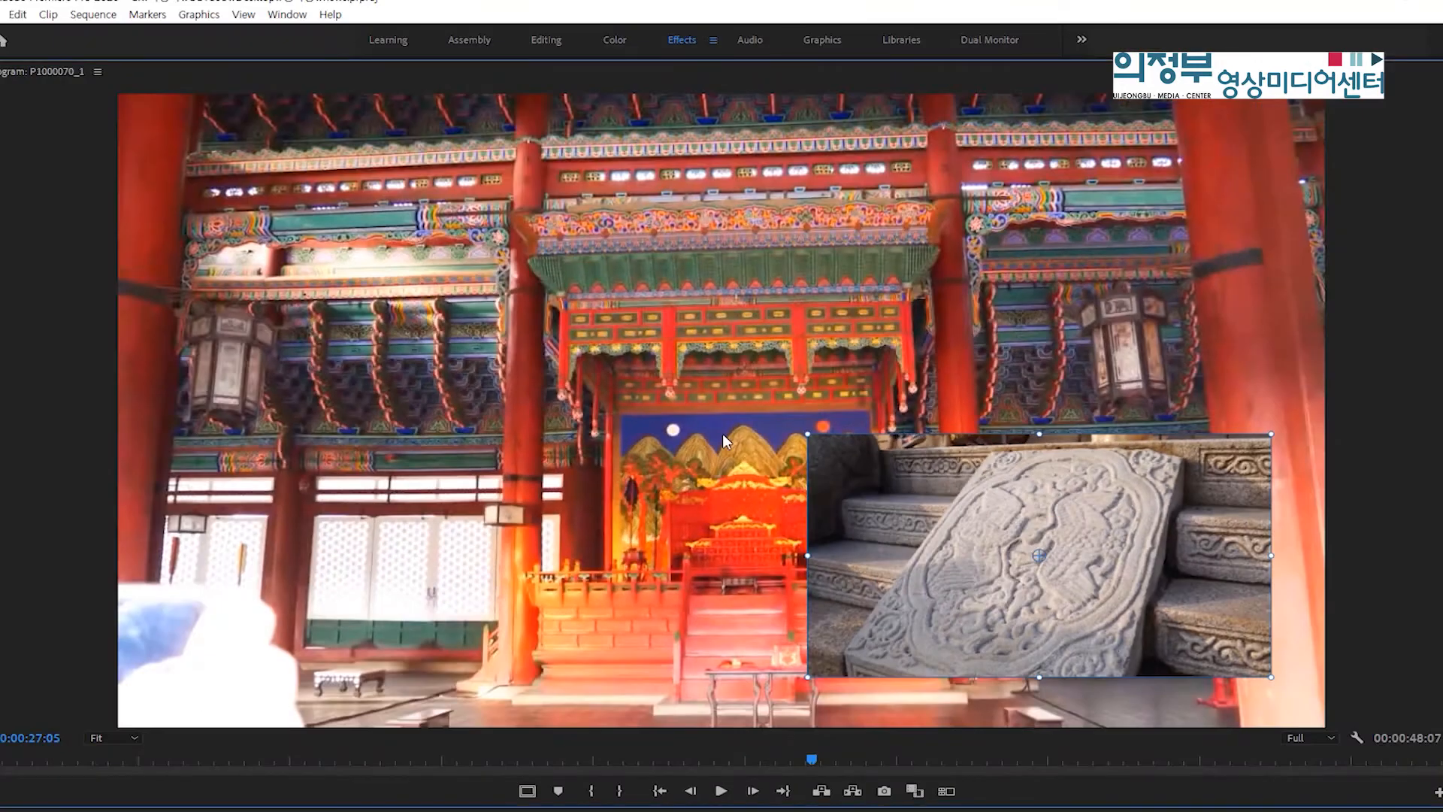
key(grave)
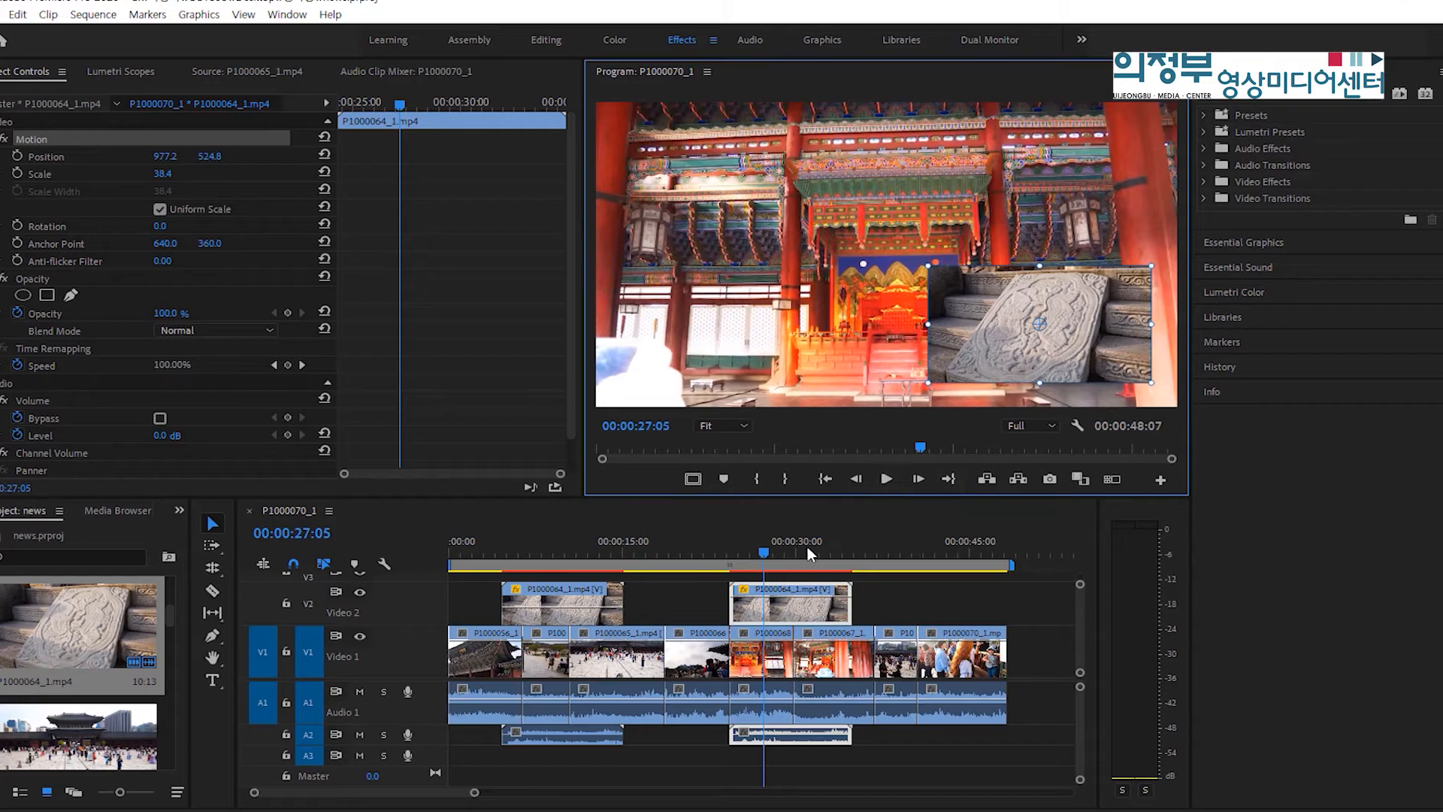
- Move the second overlay clip earlier on Video 2 so it starts at about 00:00:17
drag(777, 554, 881, 552)
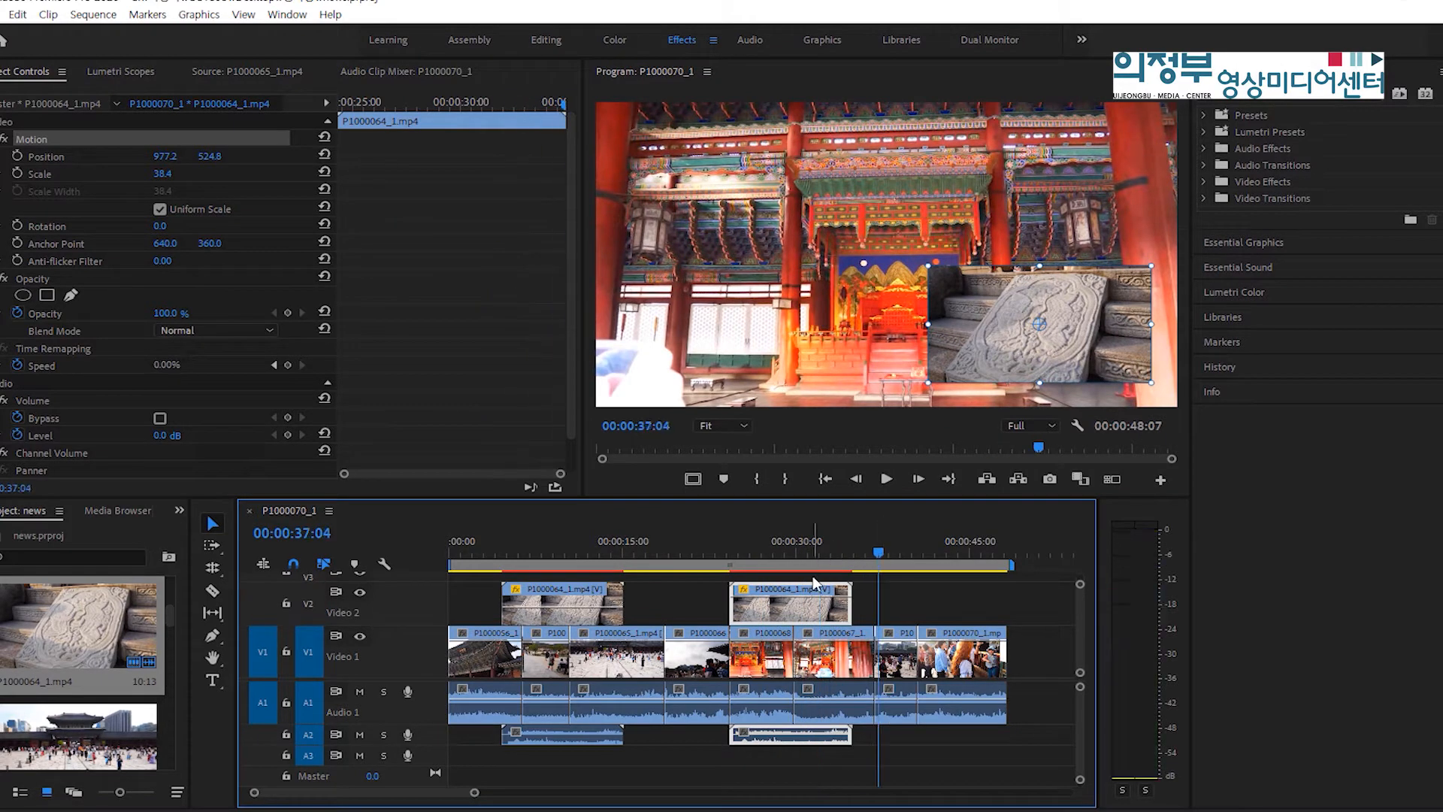
drag(808, 614, 726, 615)
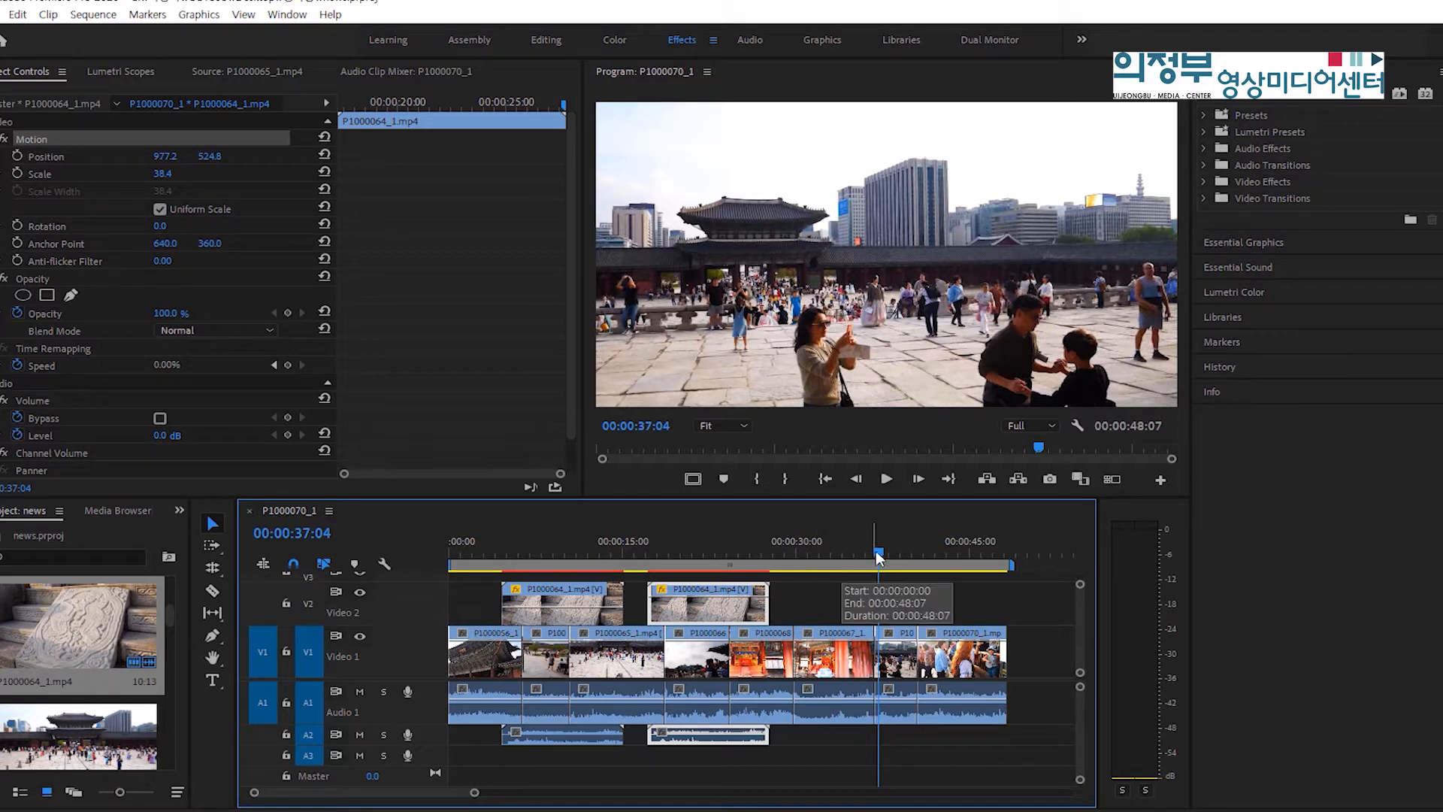
- Move the playhead to 00:00:43:00 and apply the Gaussian Blur effect to the last clip, P1000070_1.mp4, on Video 1
drag(877, 551, 946, 558)
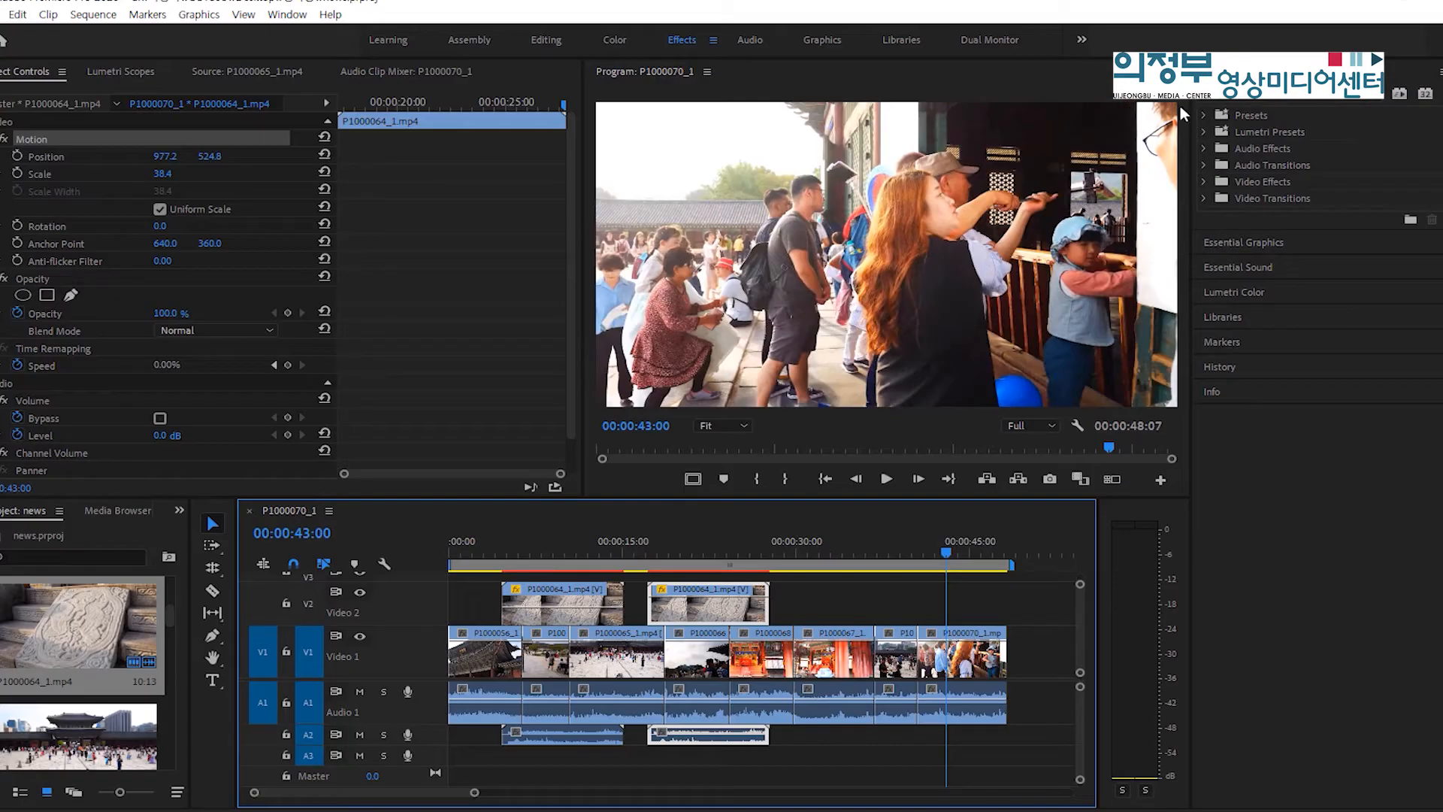
click(1207, 178)
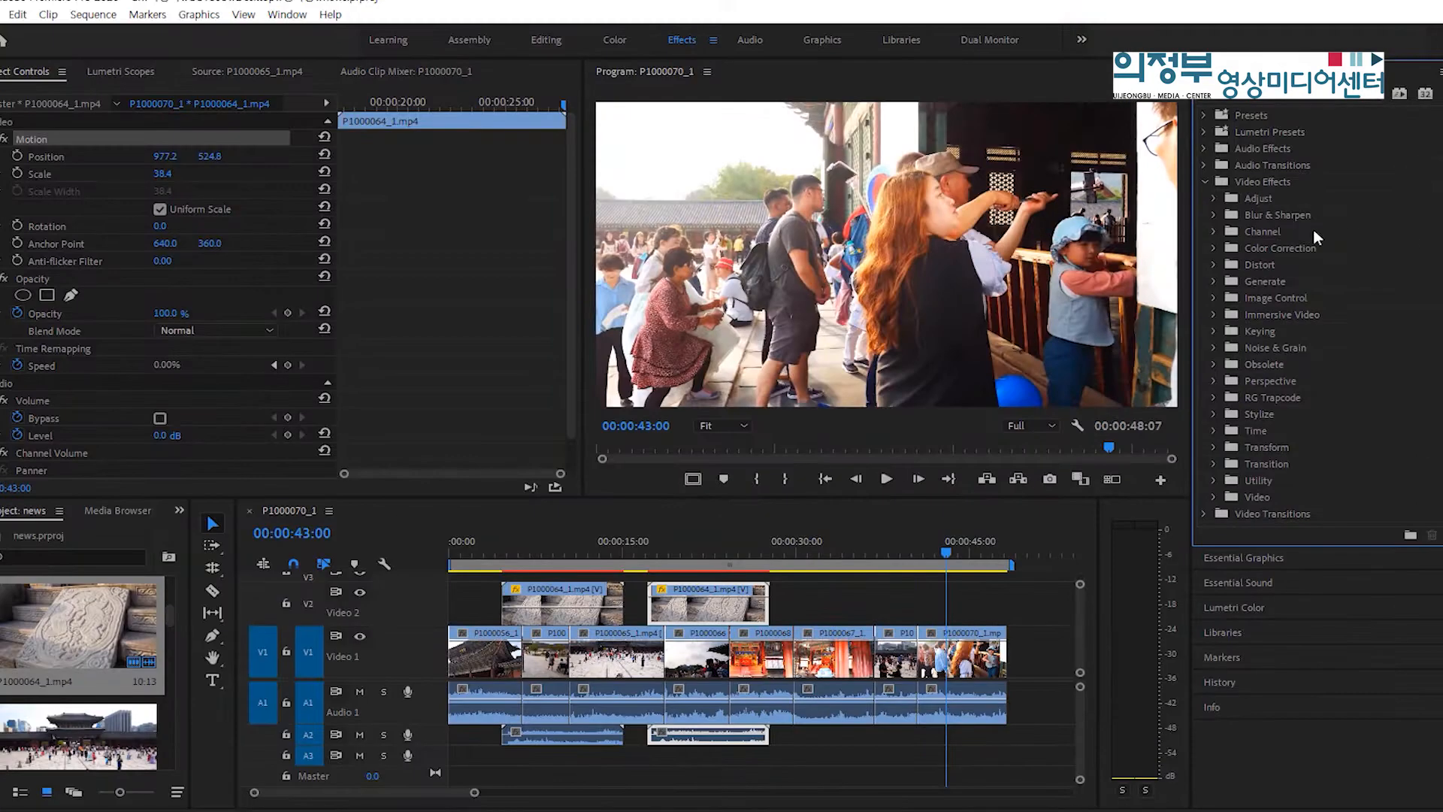
click(1213, 214)
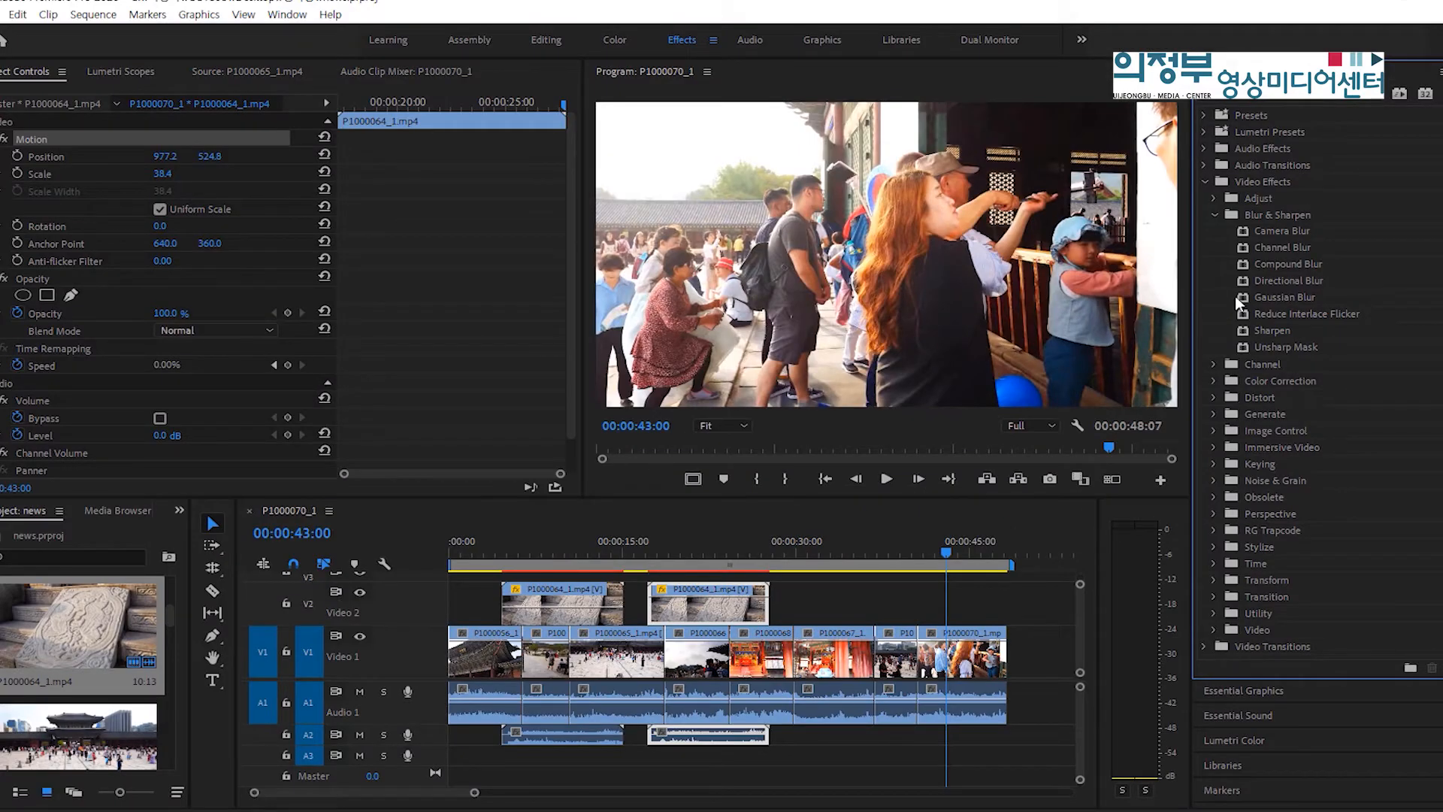
drag(1285, 297, 962, 653)
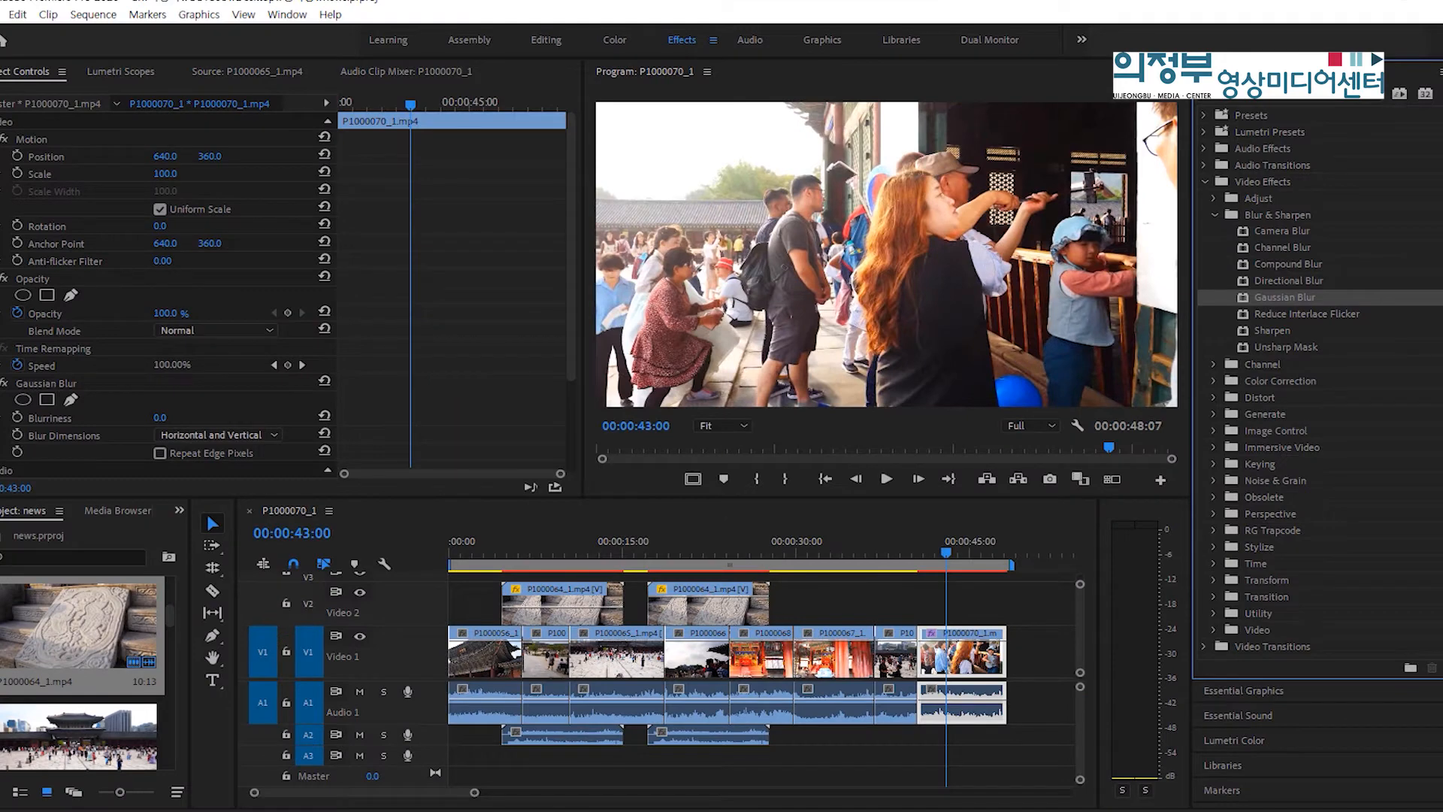
- Set the Gaussian Blur's blurriness on P1000070_1.mp4 to 100
click(4, 418)
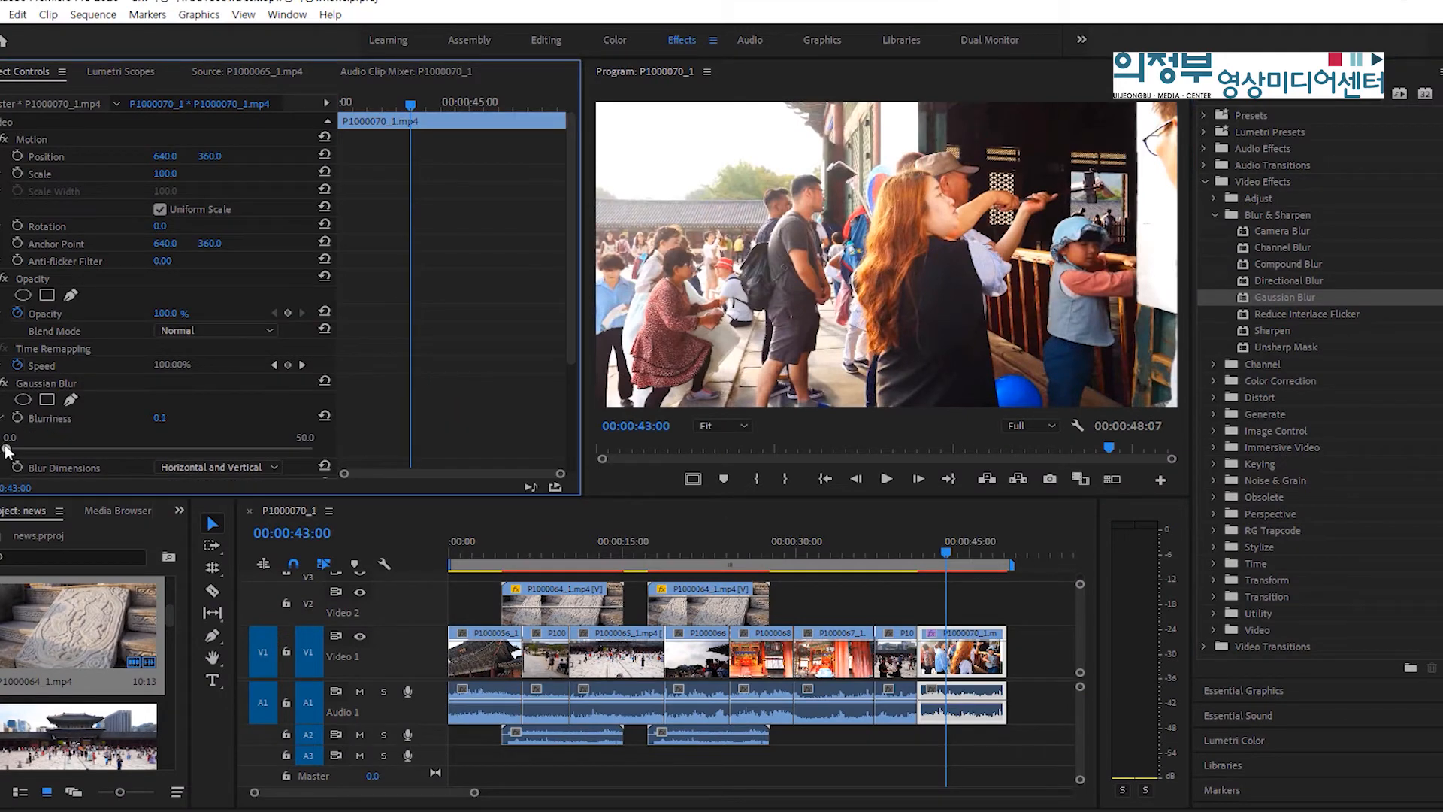
drag(5, 448, 303, 462)
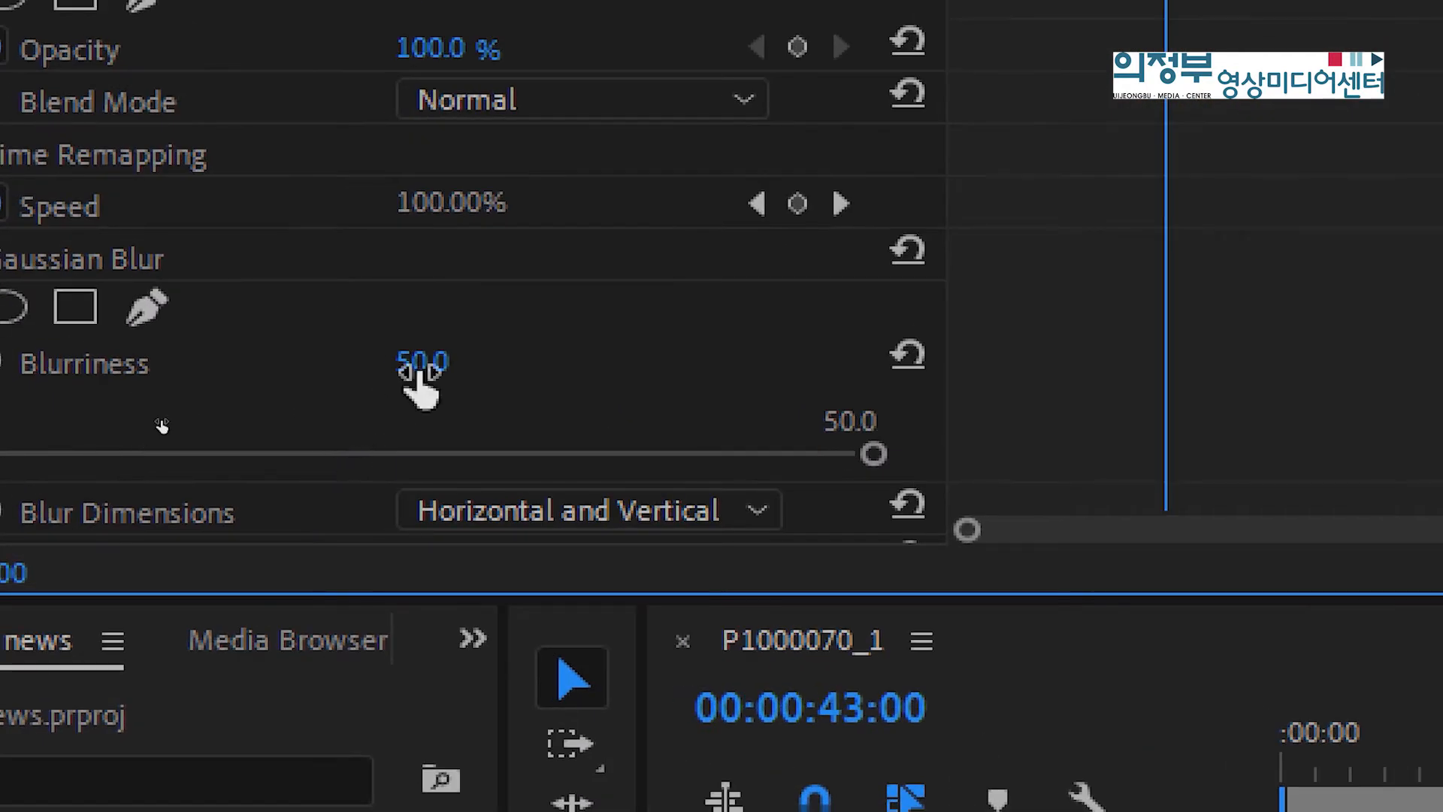
click(421, 370)
click(367, 376)
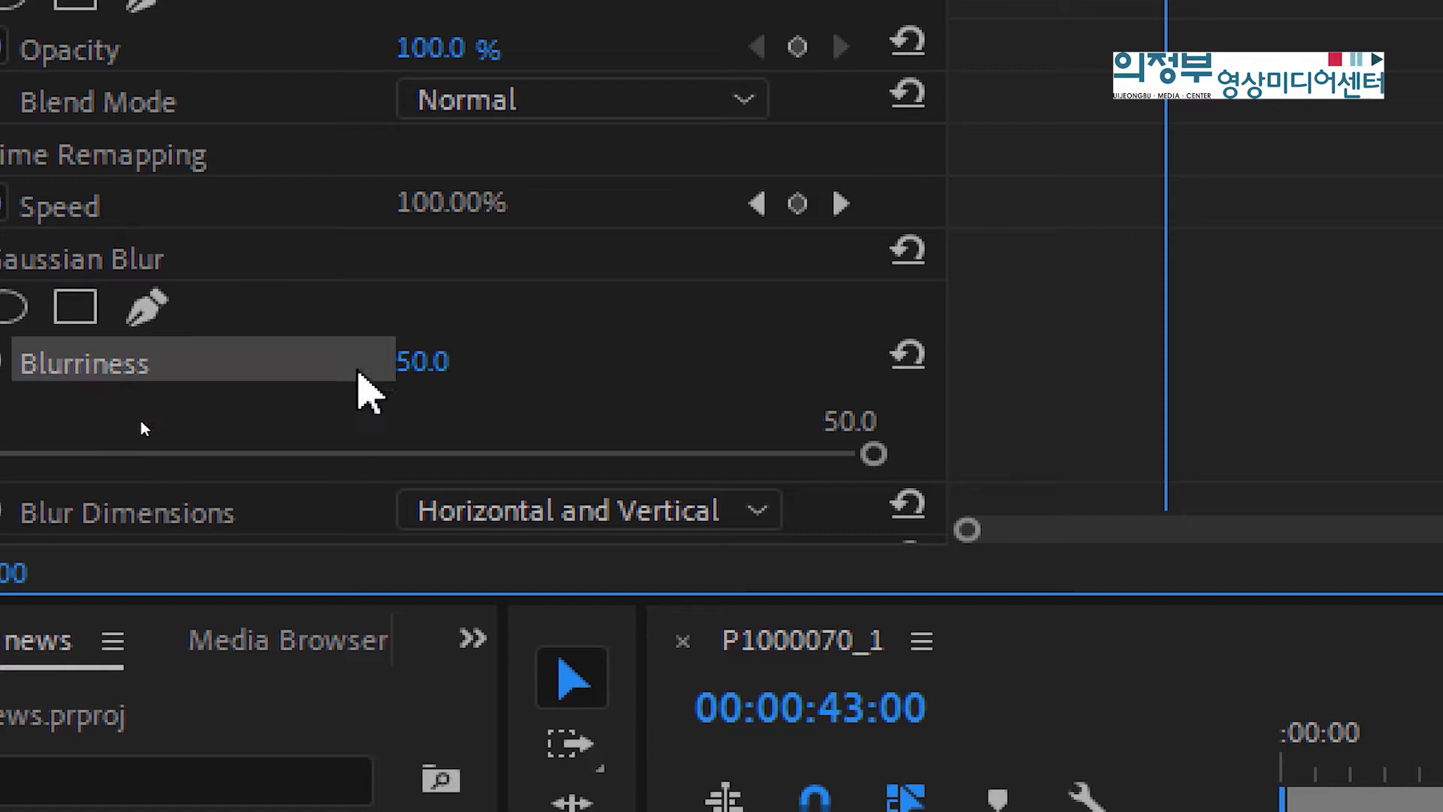
drag(425, 362, 476, 362)
click(462, 364)
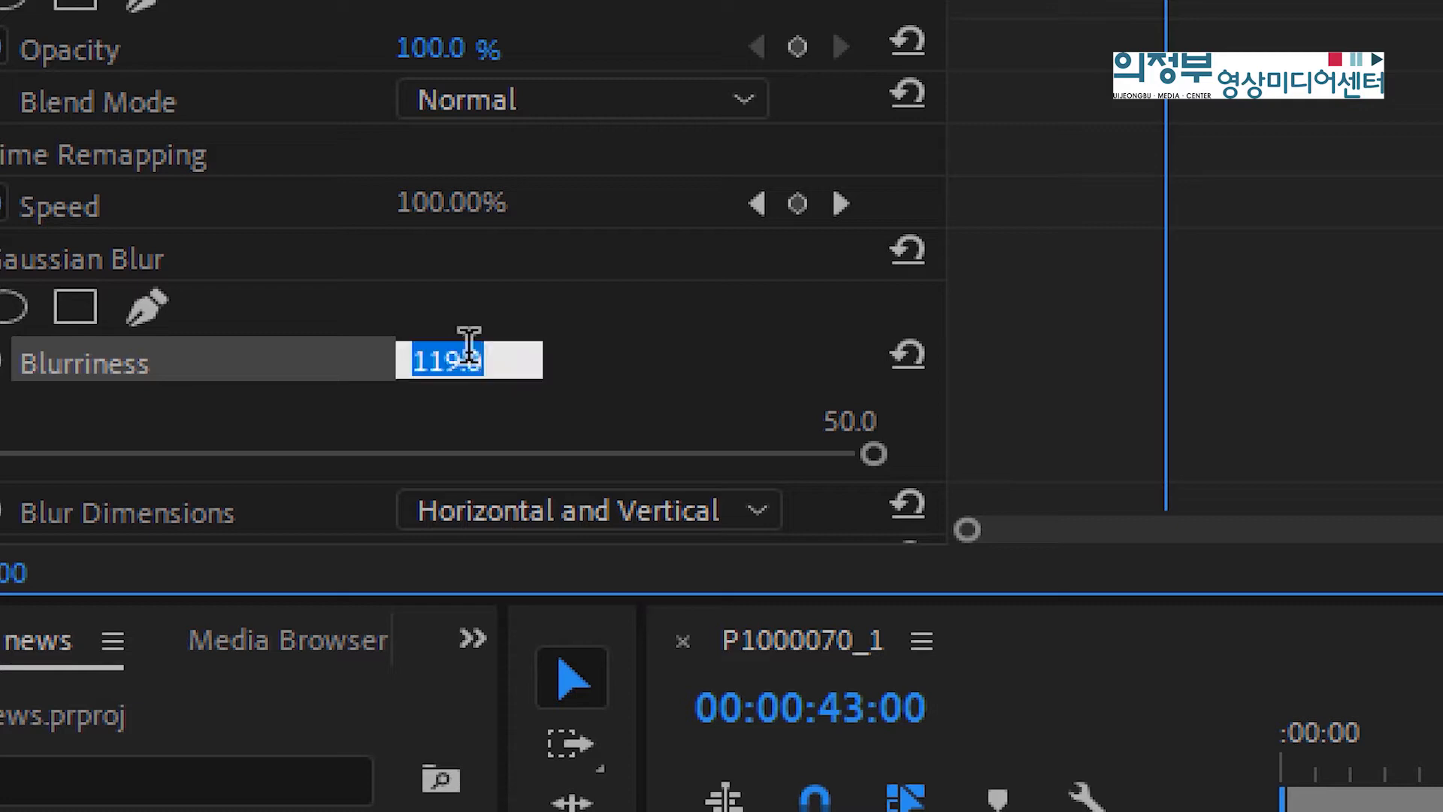
text(100)
key(Return)
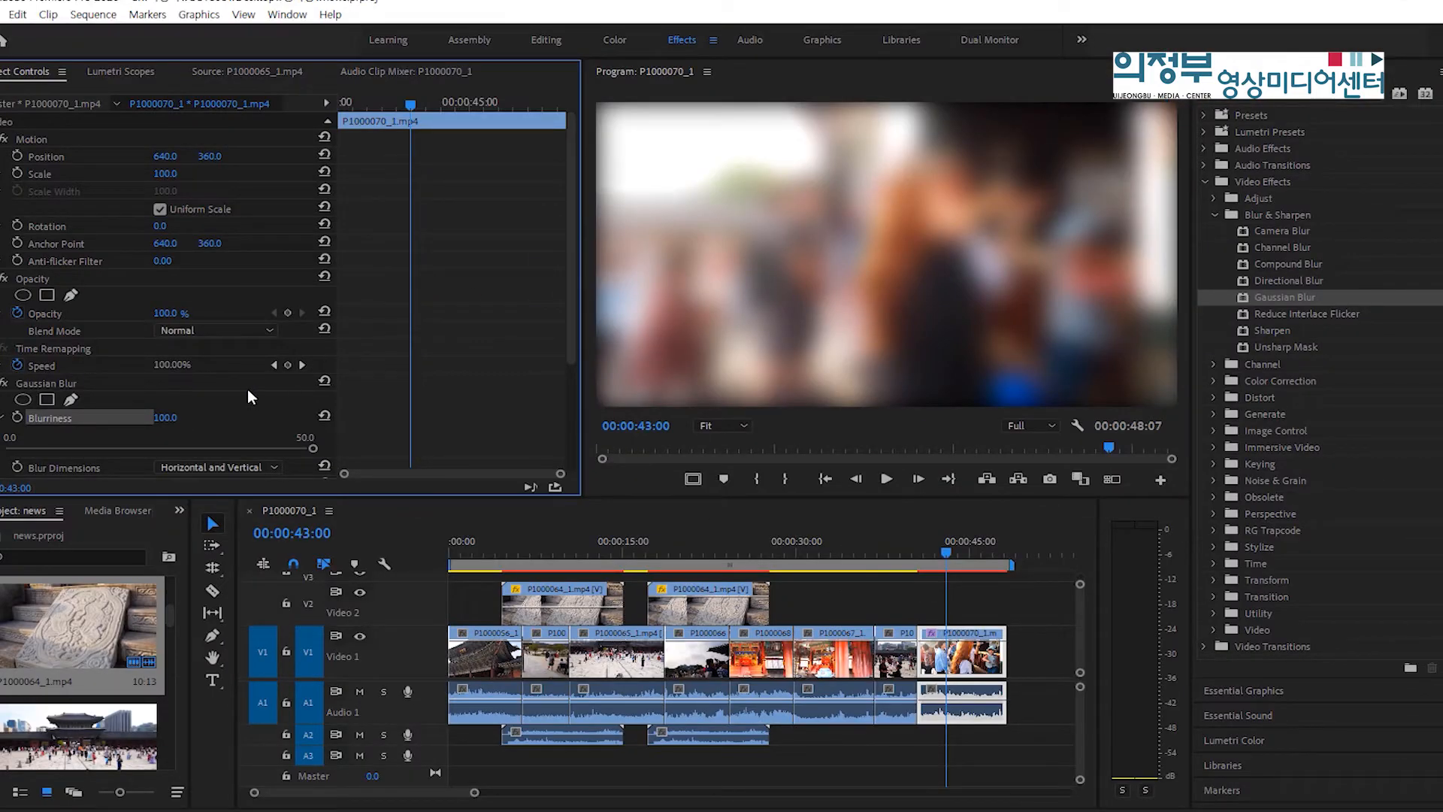
- Enable Repeat Edge Pixels for the Gaussian Blur and move the playhead to 00:00:42:22
scroll(248, 390, down, 2)
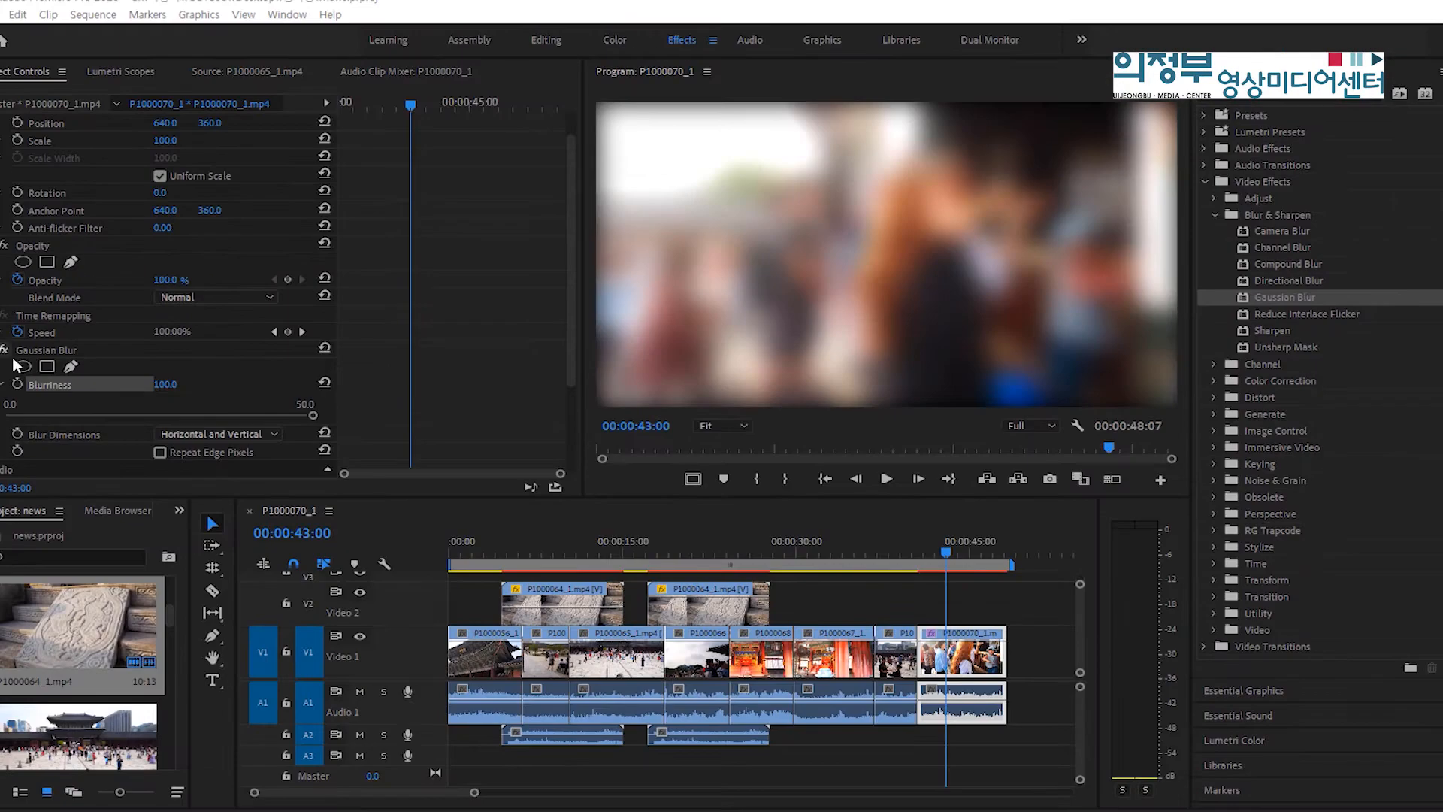
click(153, 453)
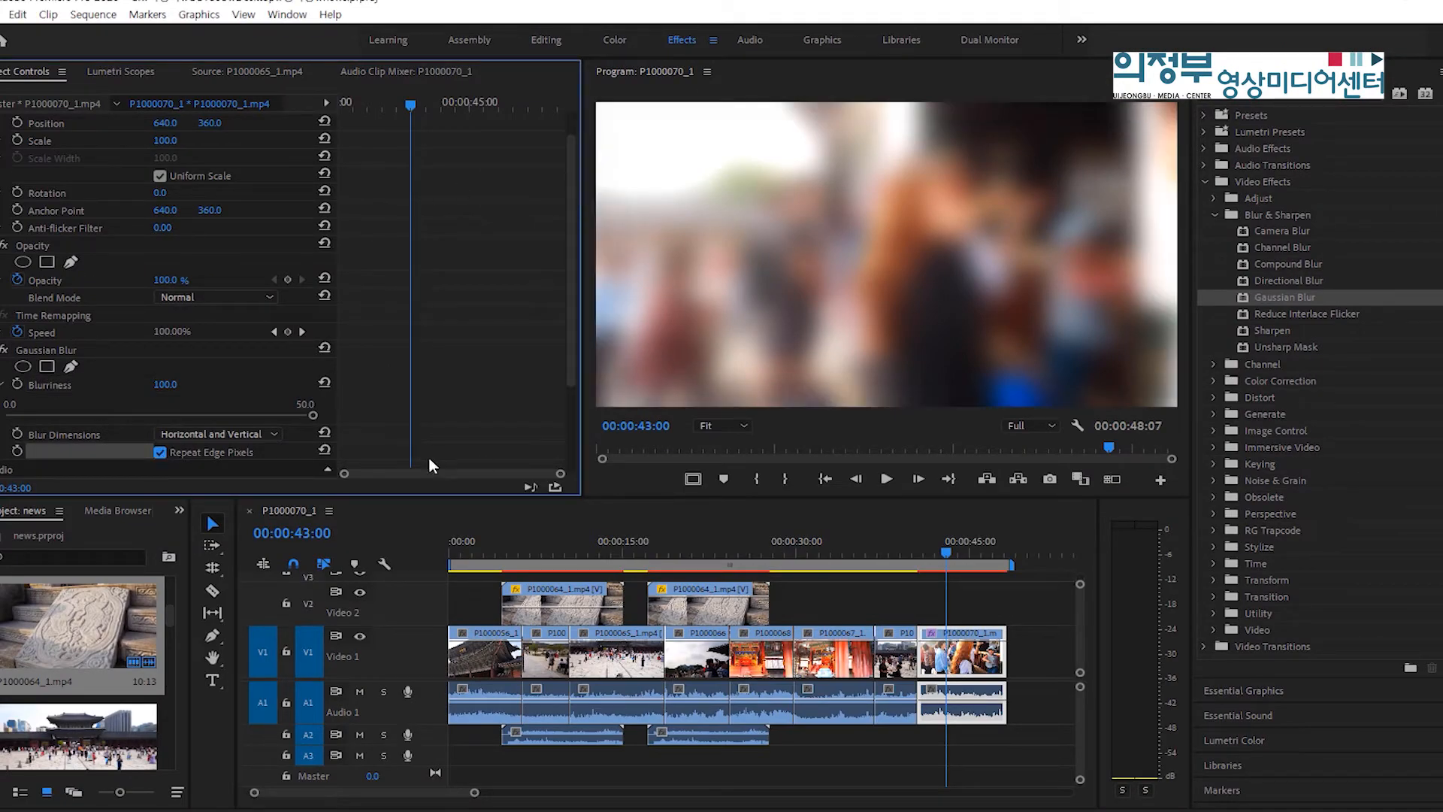
drag(968, 553, 942, 568)
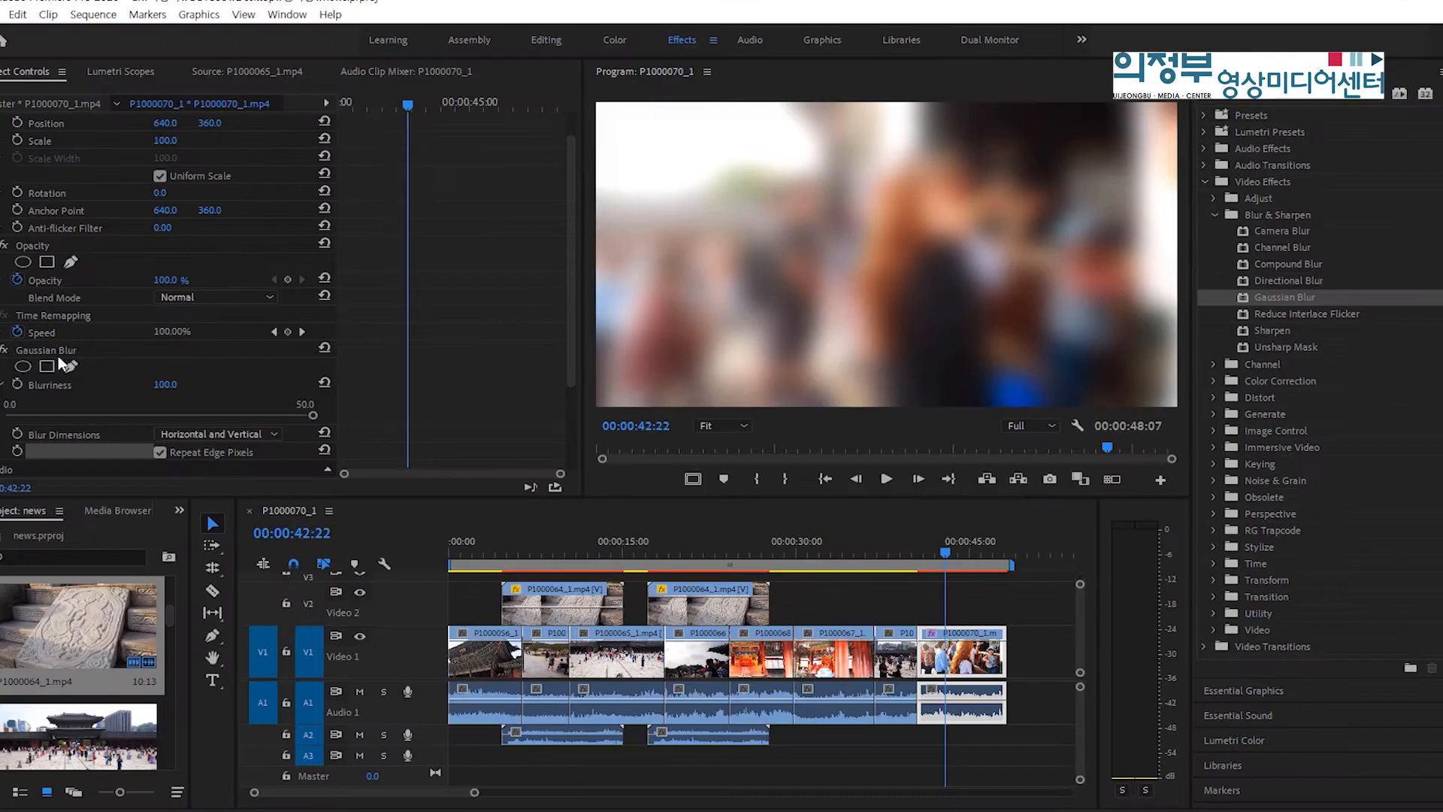
- Add an elliptical mask to the Gaussian Blur, widen it and move it over the man in the cap
click(24, 366)
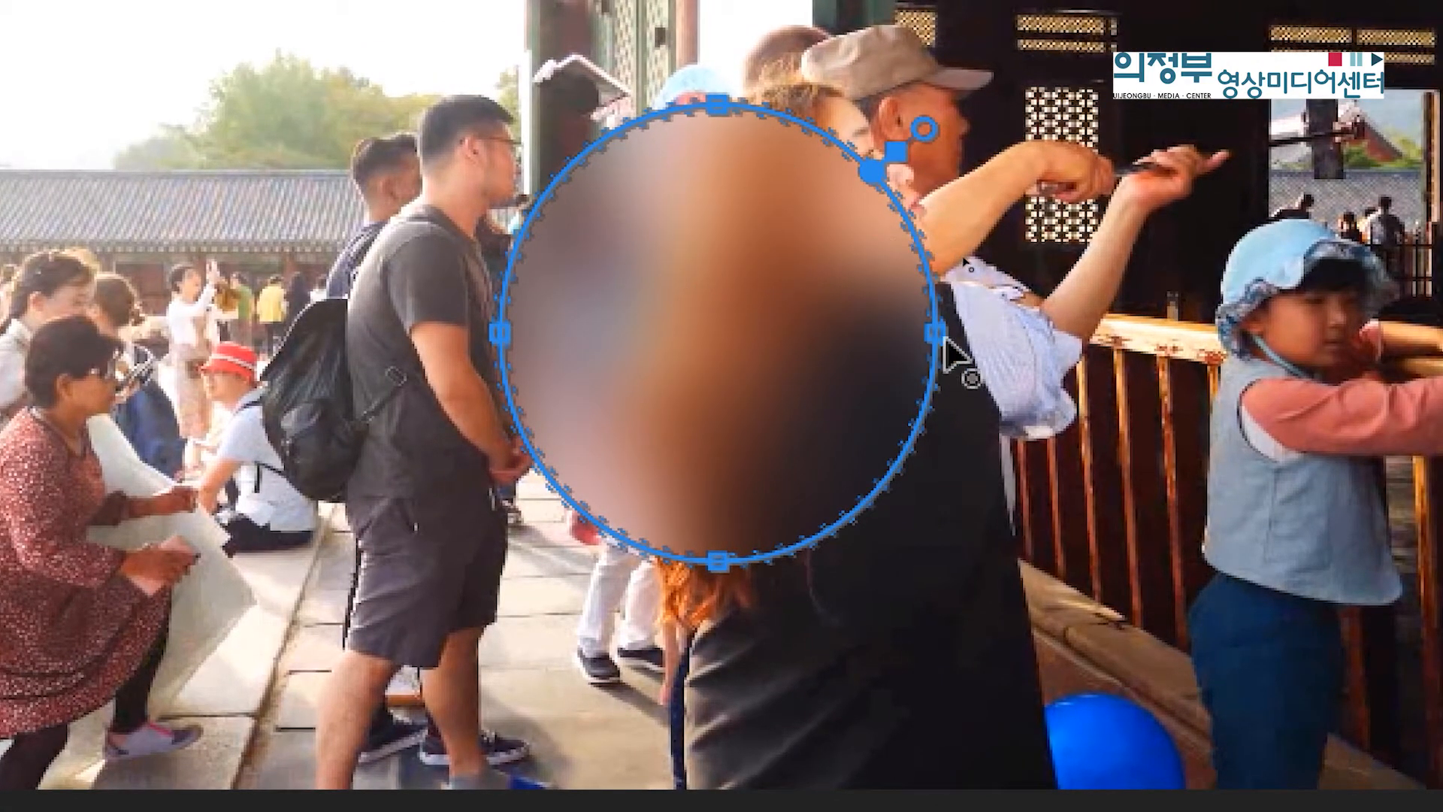
drag(945, 340, 1013, 335)
drag(634, 358, 728, 257)
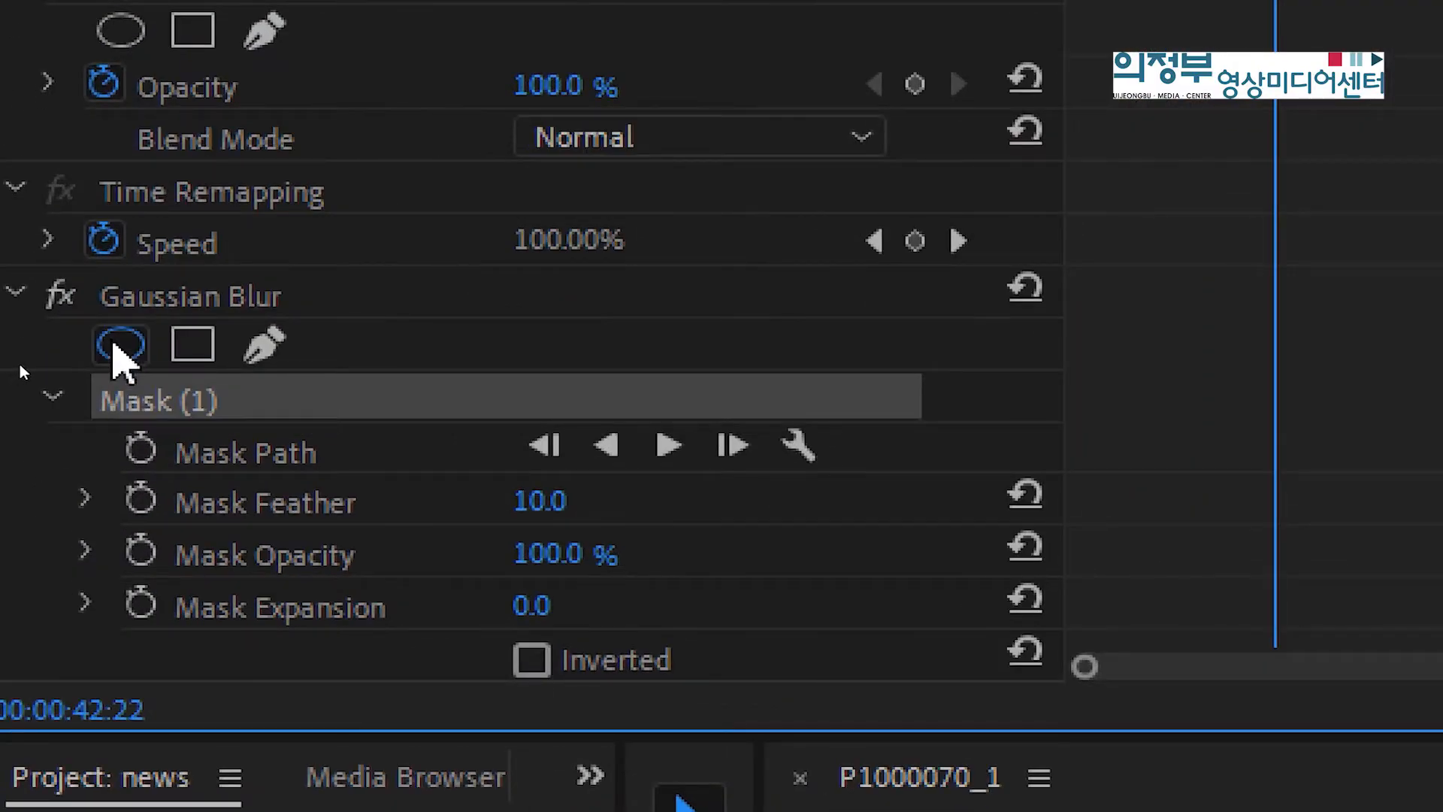
- Add a second elliptical mask to the Gaussian Blur and make it the selected mask
click(118, 346)
scroll(297, 382, down, 2)
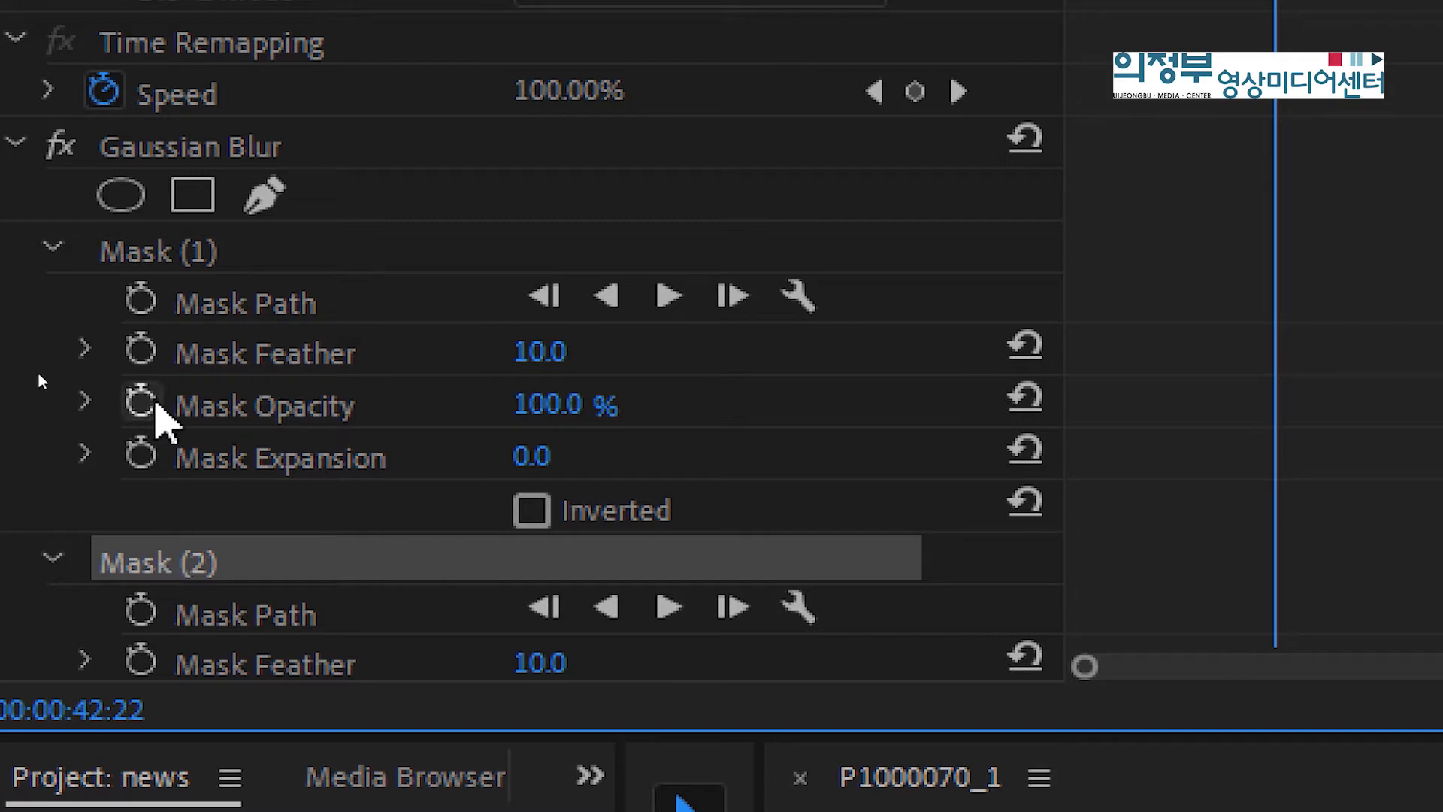
click(204, 253)
click(242, 563)
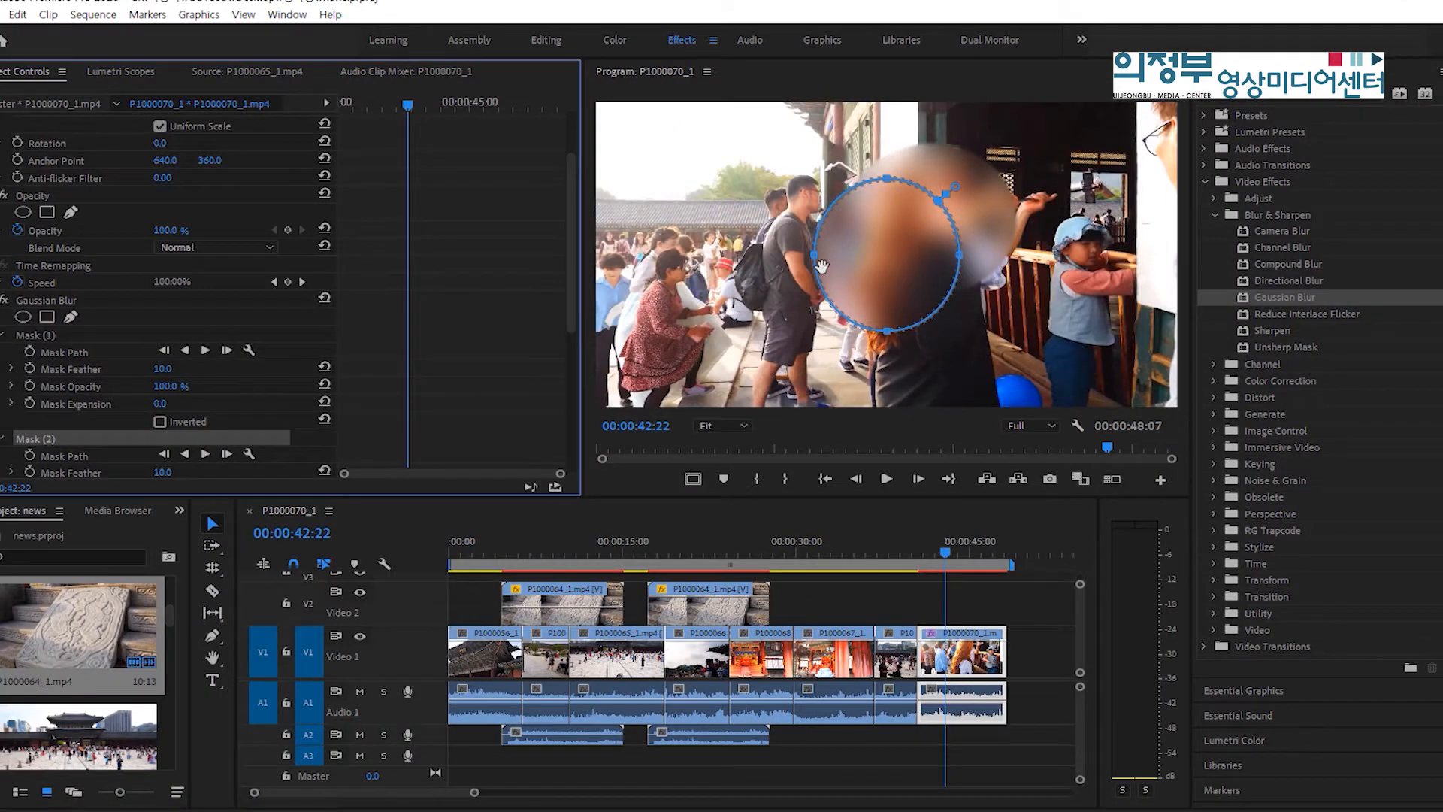
- Move the second Gaussian Blur mask over the child in the blue hat and reduce its height and width around the head
drag(863, 271, 1056, 282)
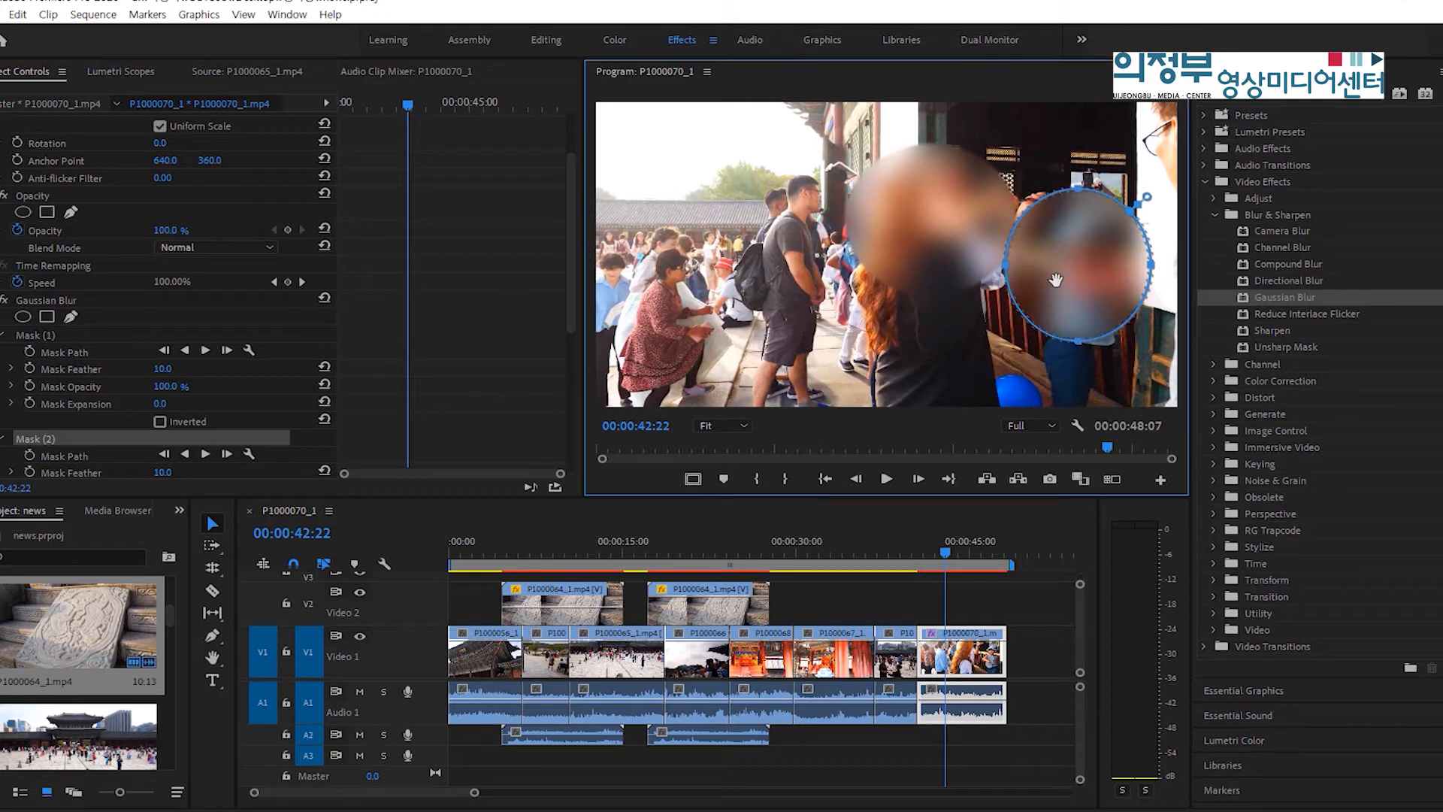
drag(1079, 344, 1079, 312)
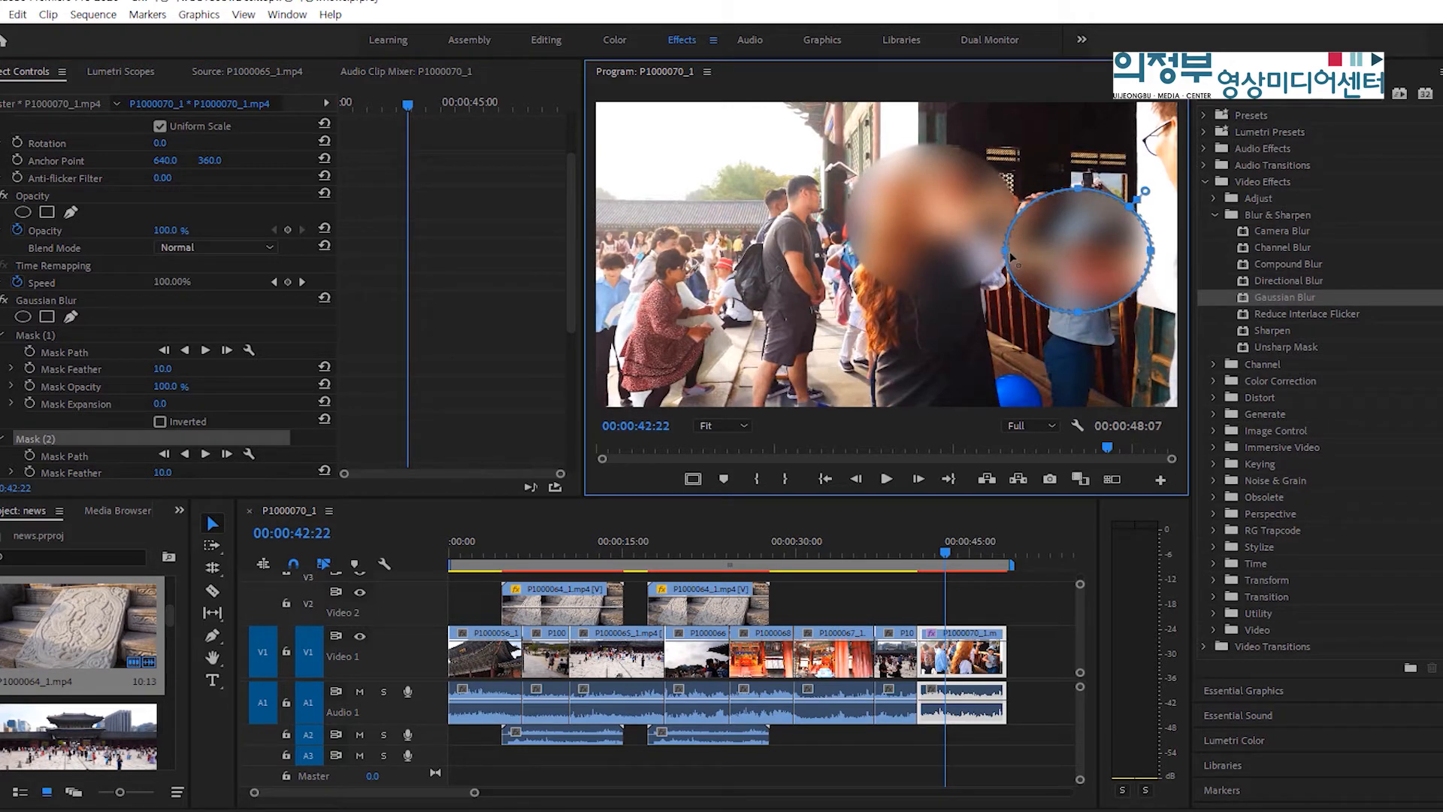
drag(1008, 251, 1041, 251)
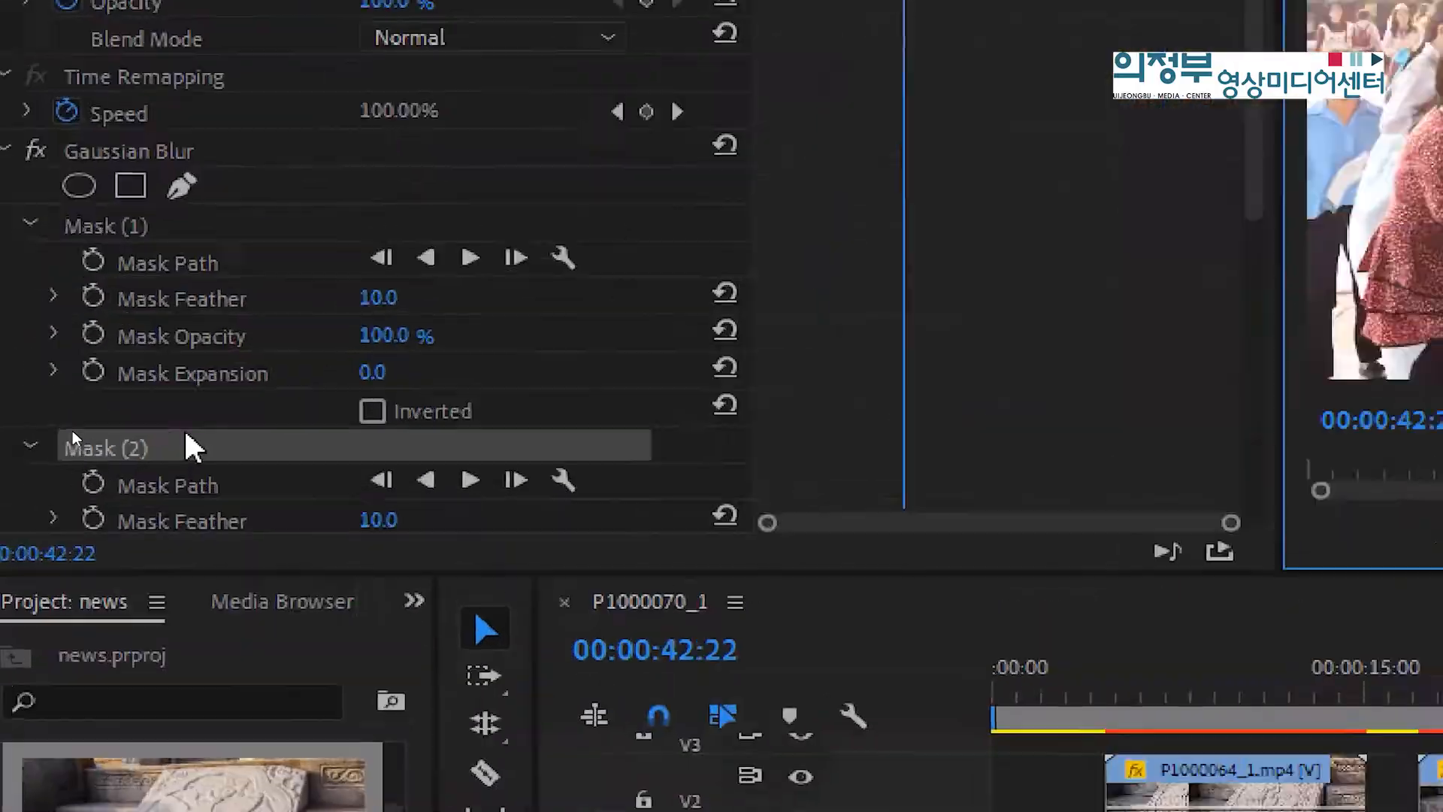
- Delete the second Gaussian Blur mask and move the first mask over the background people beside the palace wall
key(Delete)
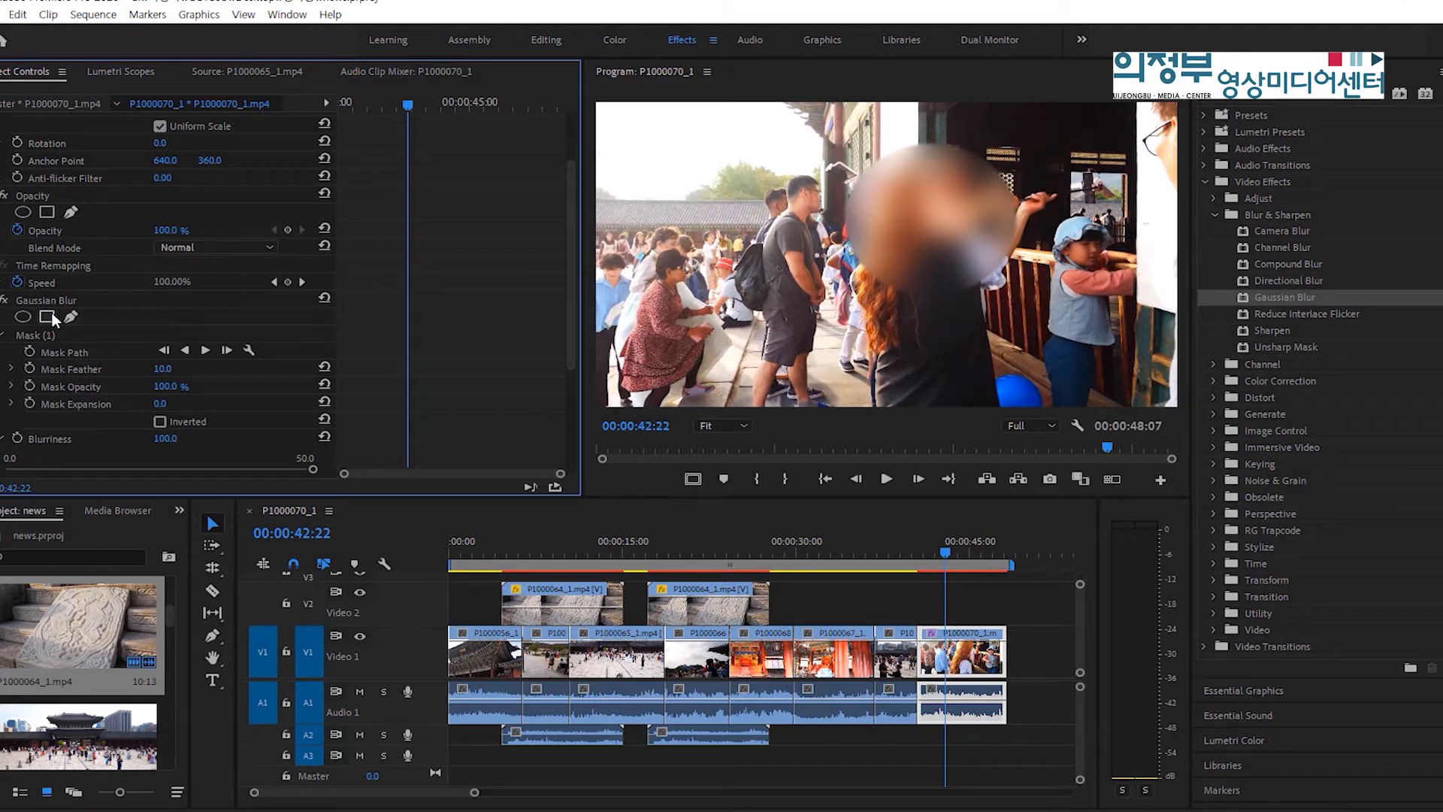
click(47, 333)
drag(867, 220, 714, 211)
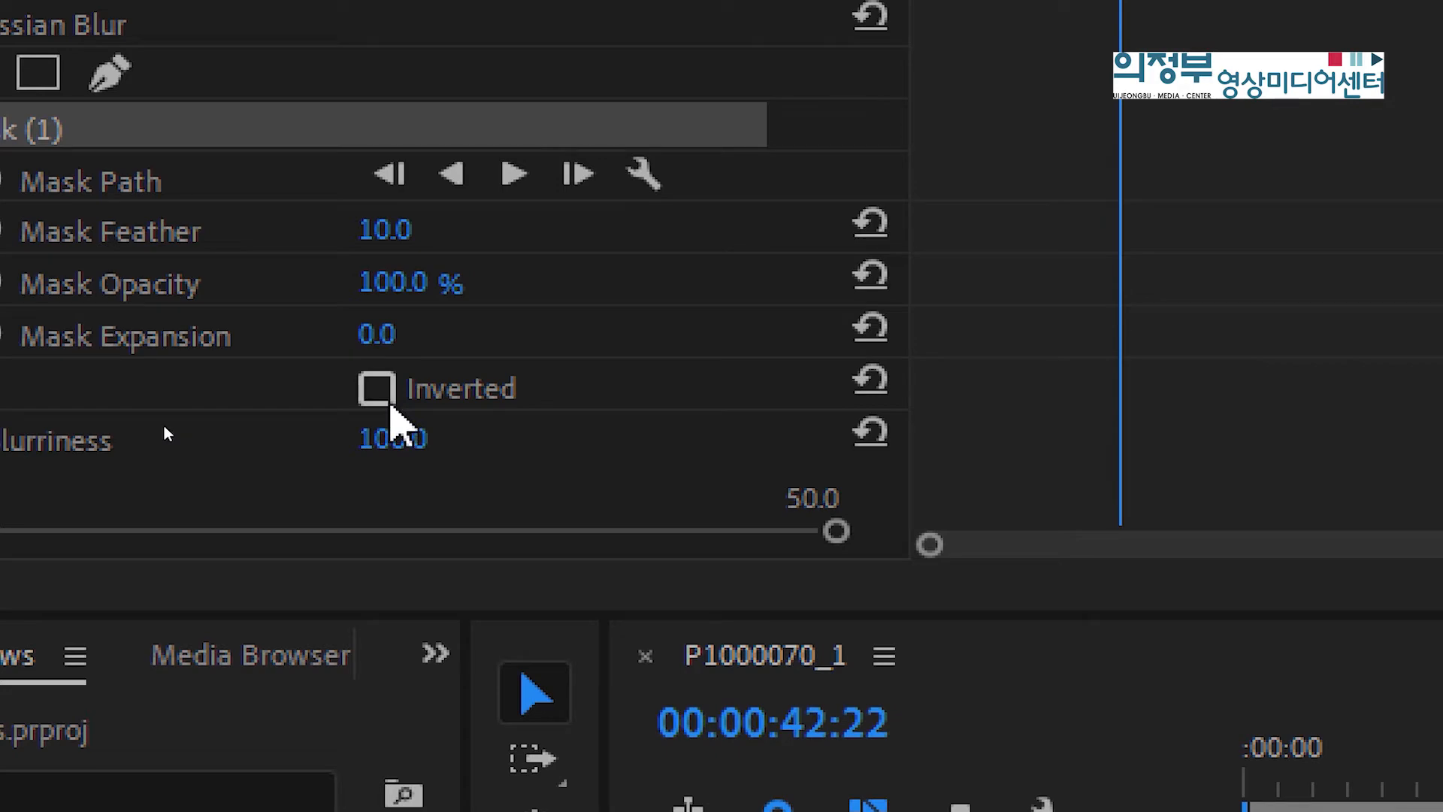
- Try inverting the first mask so the blur covers everything outside it, shift the ellipse, and turn the inversion off again
click(385, 398)
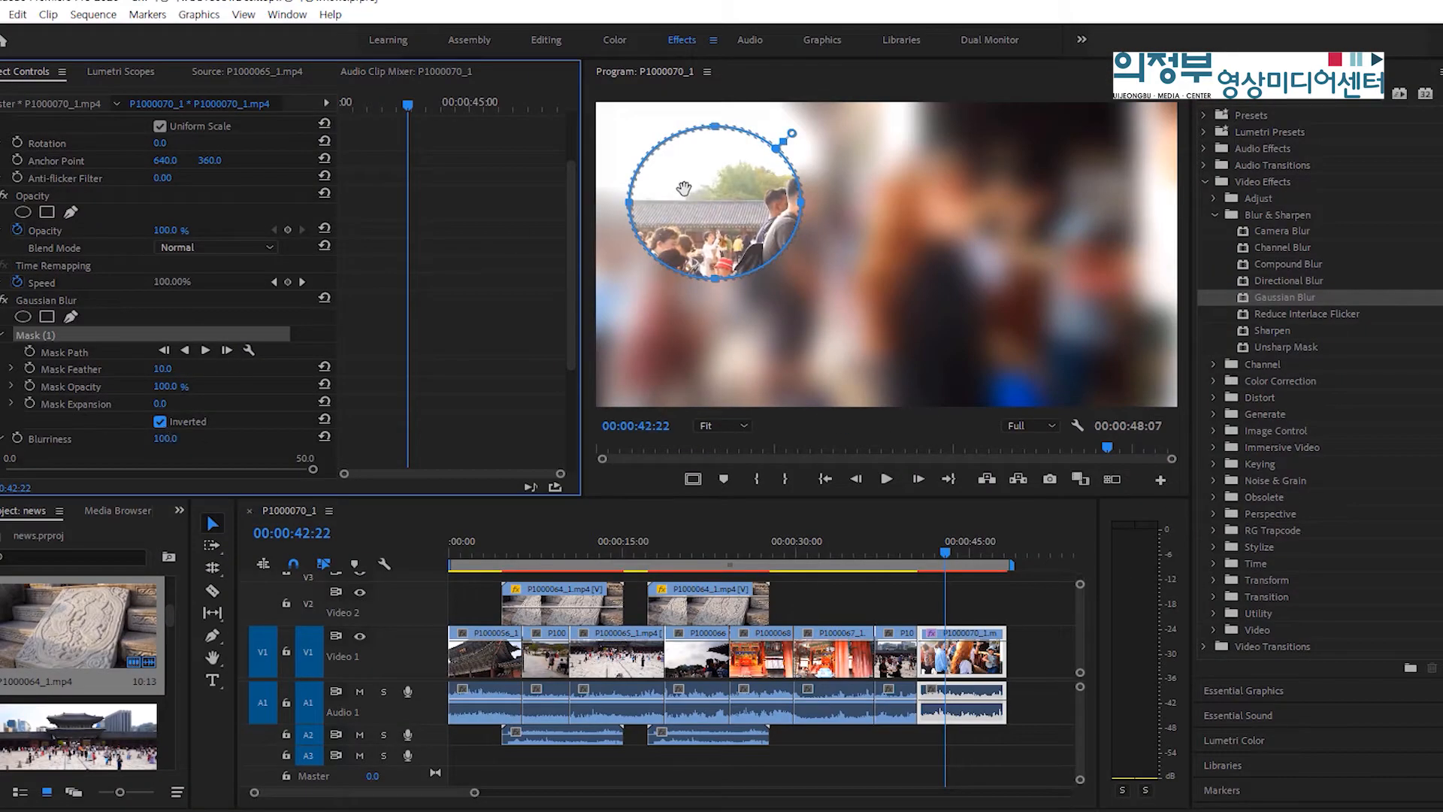
drag(768, 216, 698, 170)
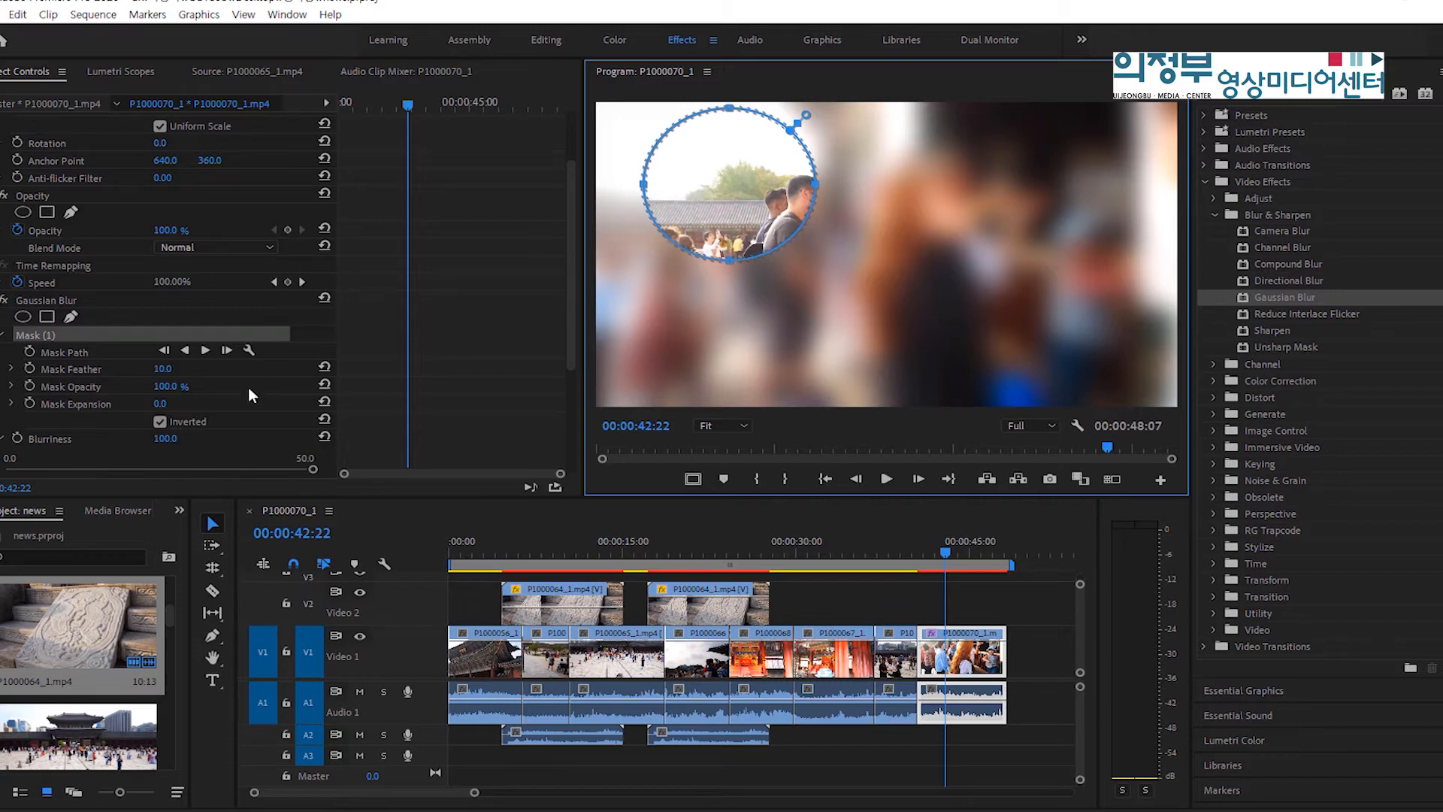
click(160, 423)
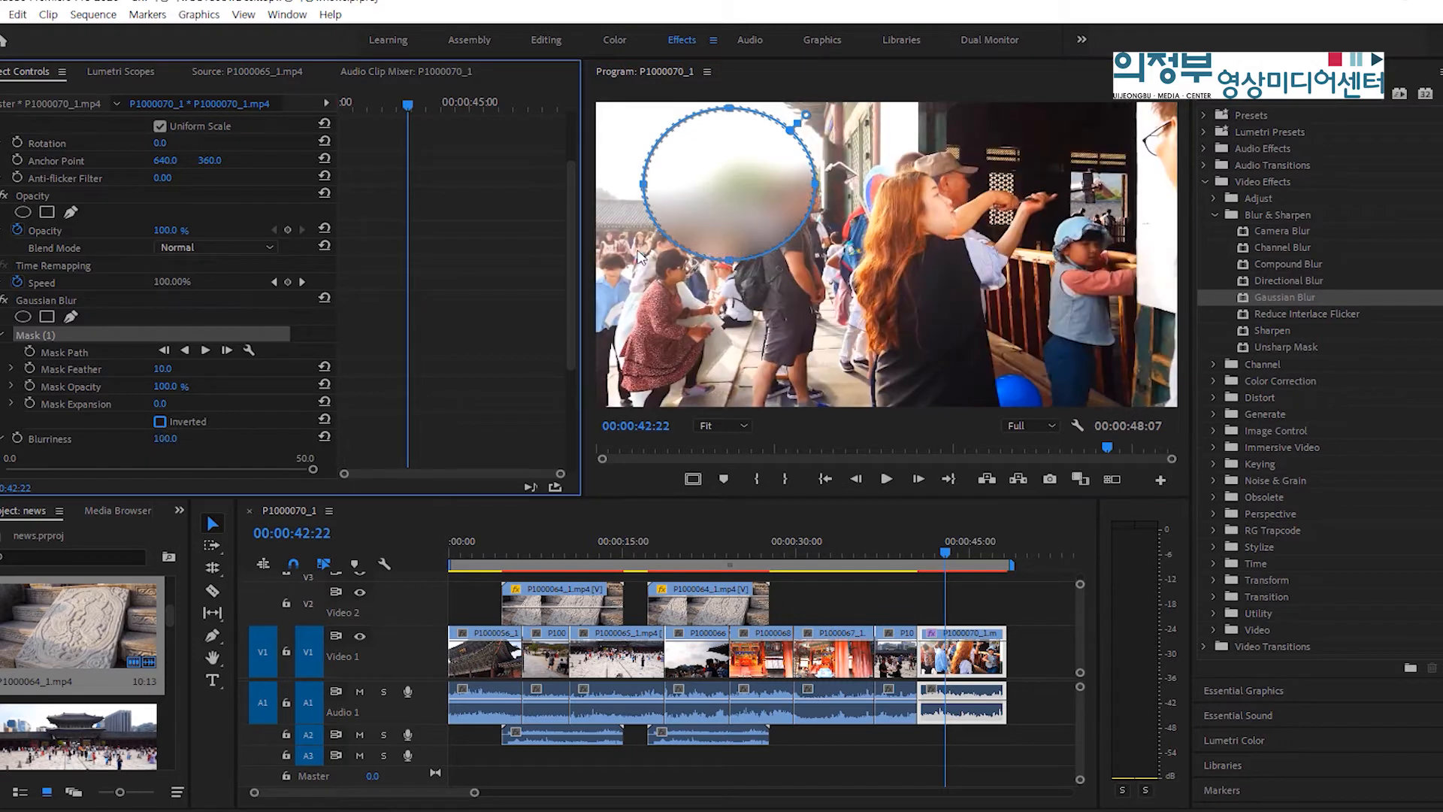
- Move the Gaussian Blur mask over the child in the blue hat and shrink the ellipse to fit the head
drag(698, 188, 884, 221)
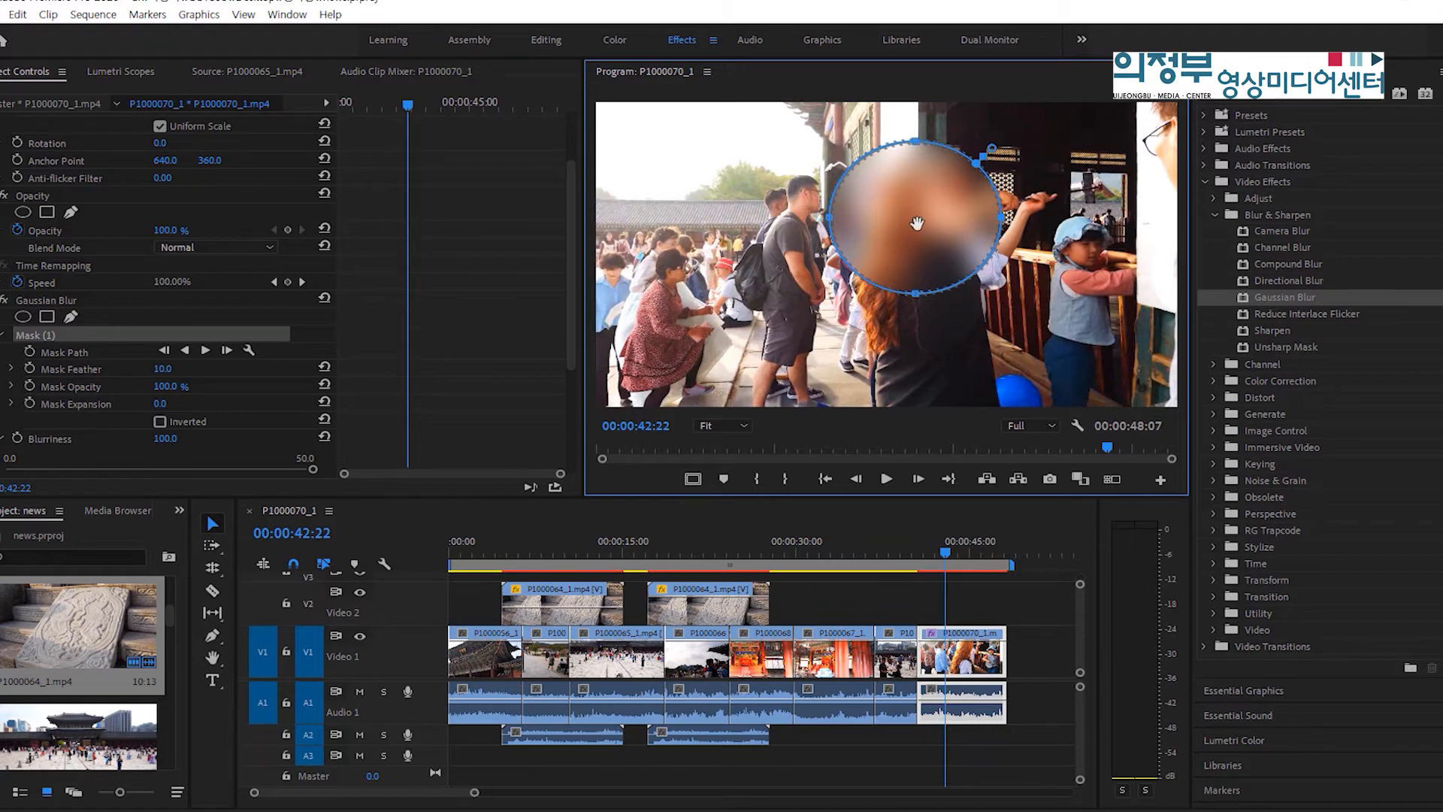
drag(922, 219, 1089, 254)
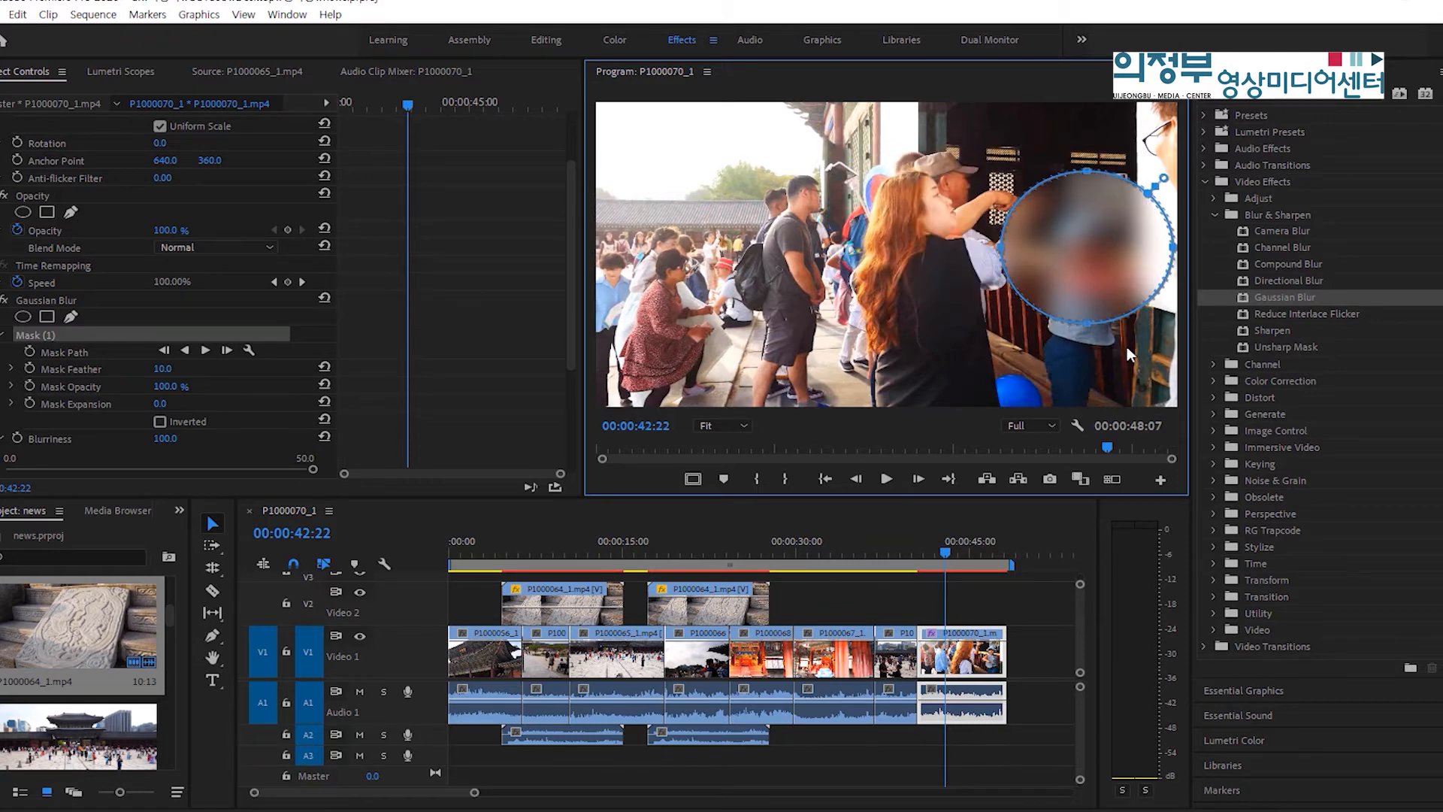
drag(1091, 325, 1093, 274)
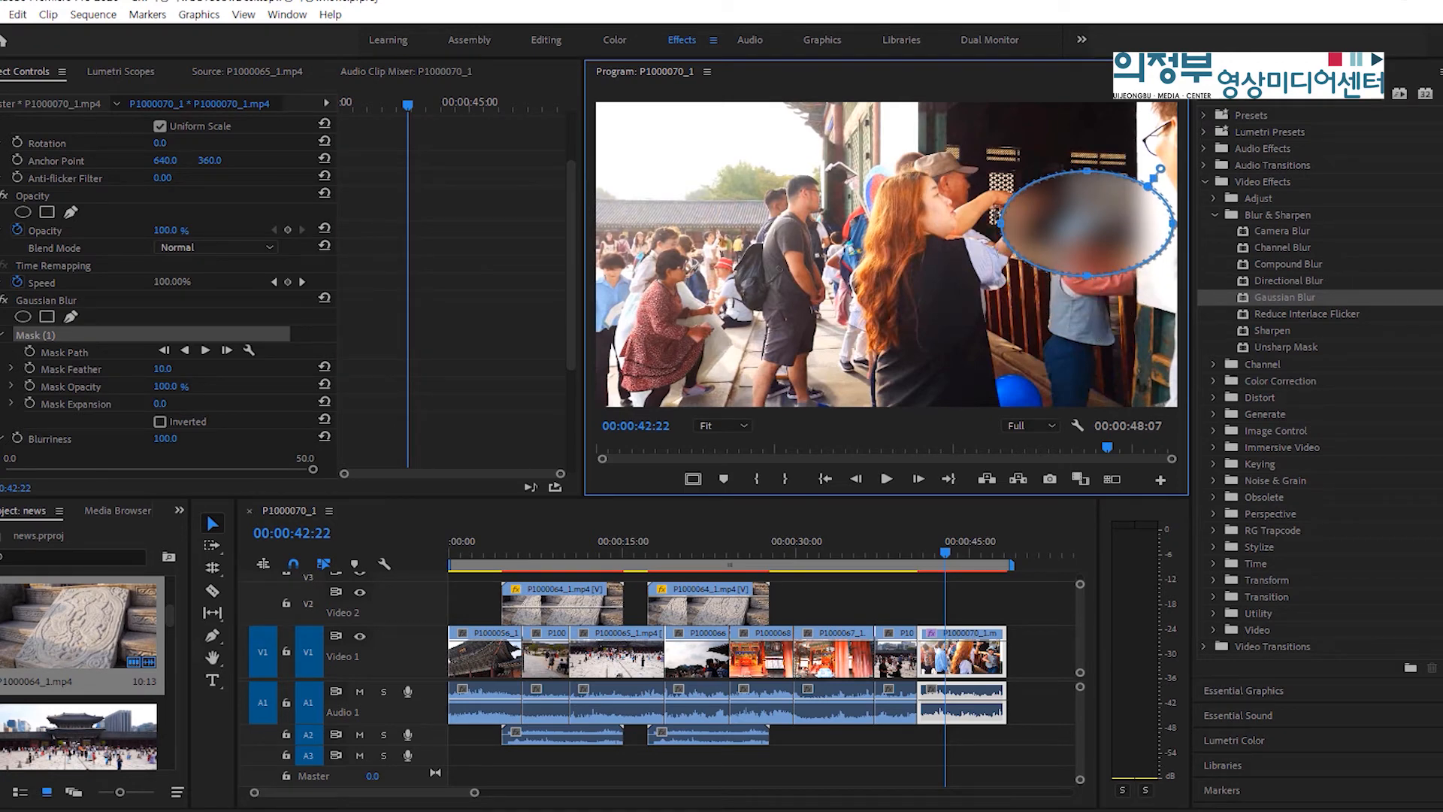
drag(1002, 223, 1093, 250)
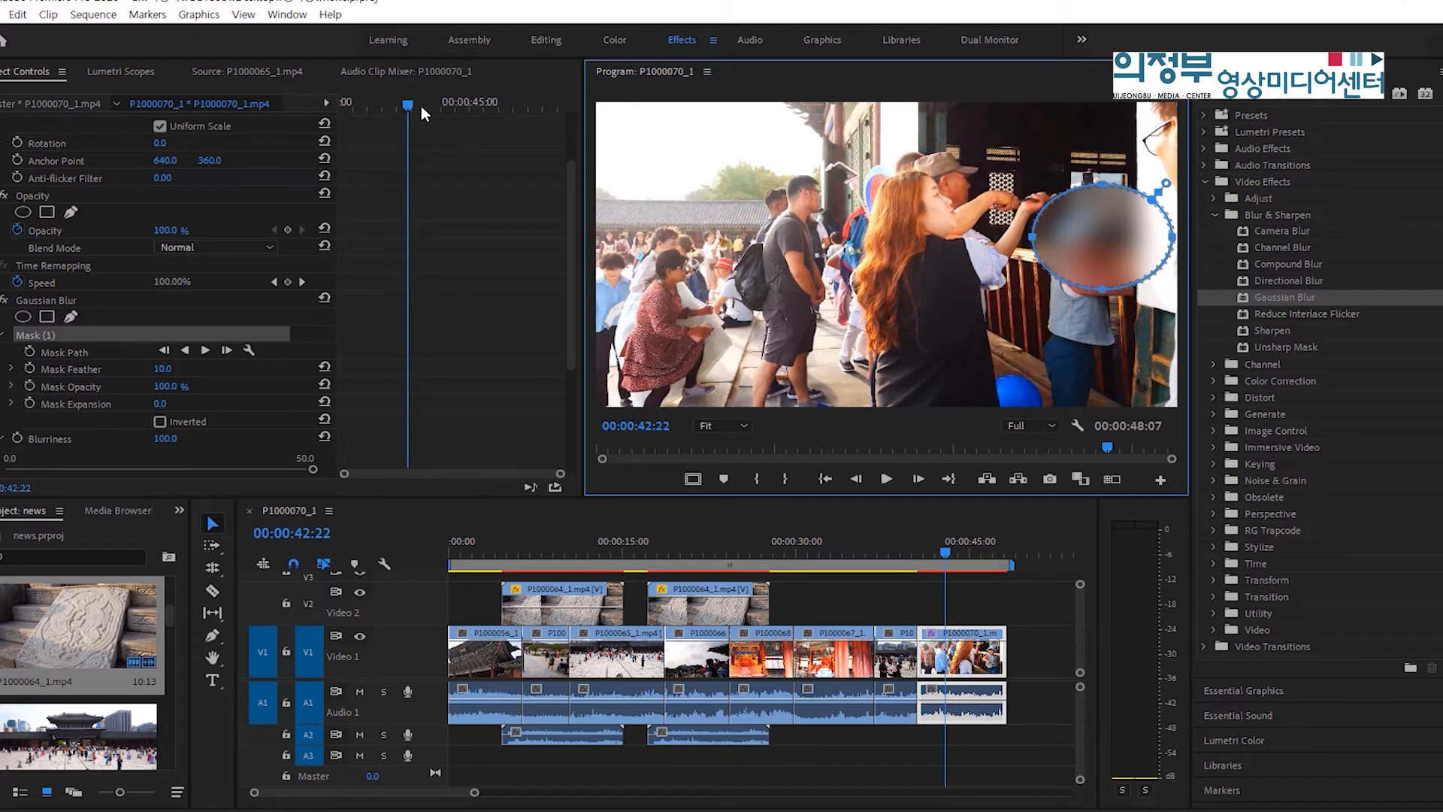
- From the clip's start at 00:00:40:13, nudge the mask over the child and track it forward, stopping at 00:00:46:09
drag(421, 106, 338, 135)
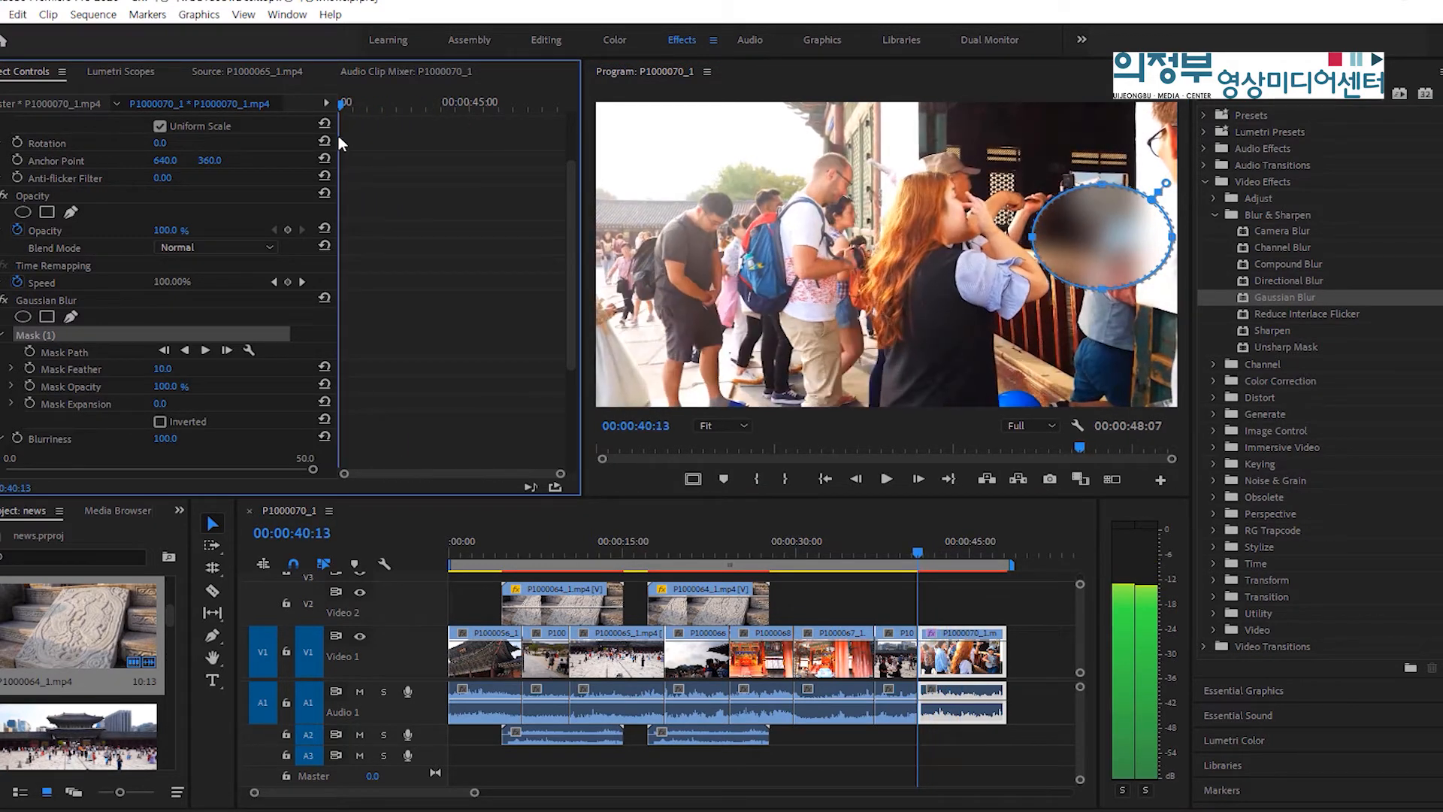
drag(1130, 252, 1135, 257)
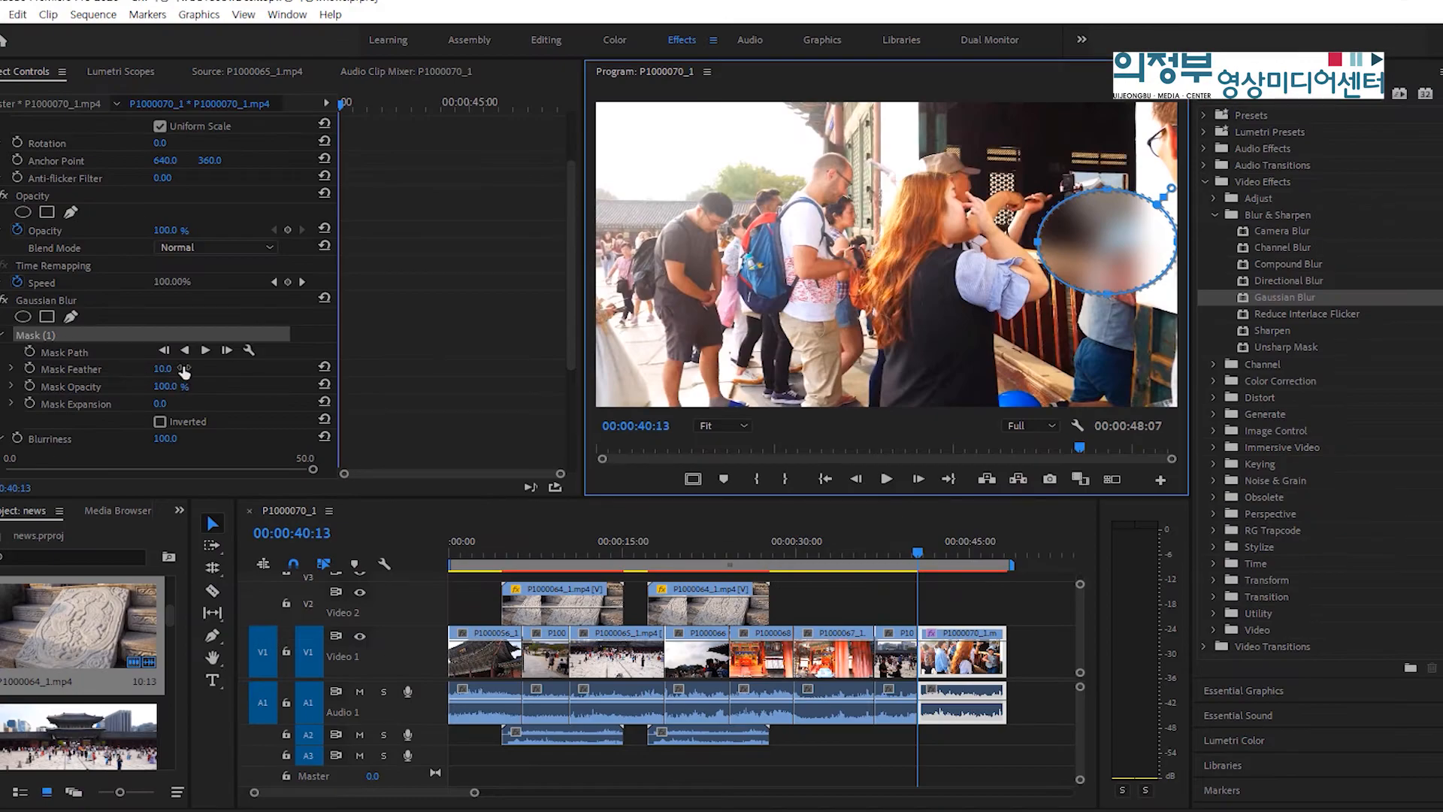
click(205, 351)
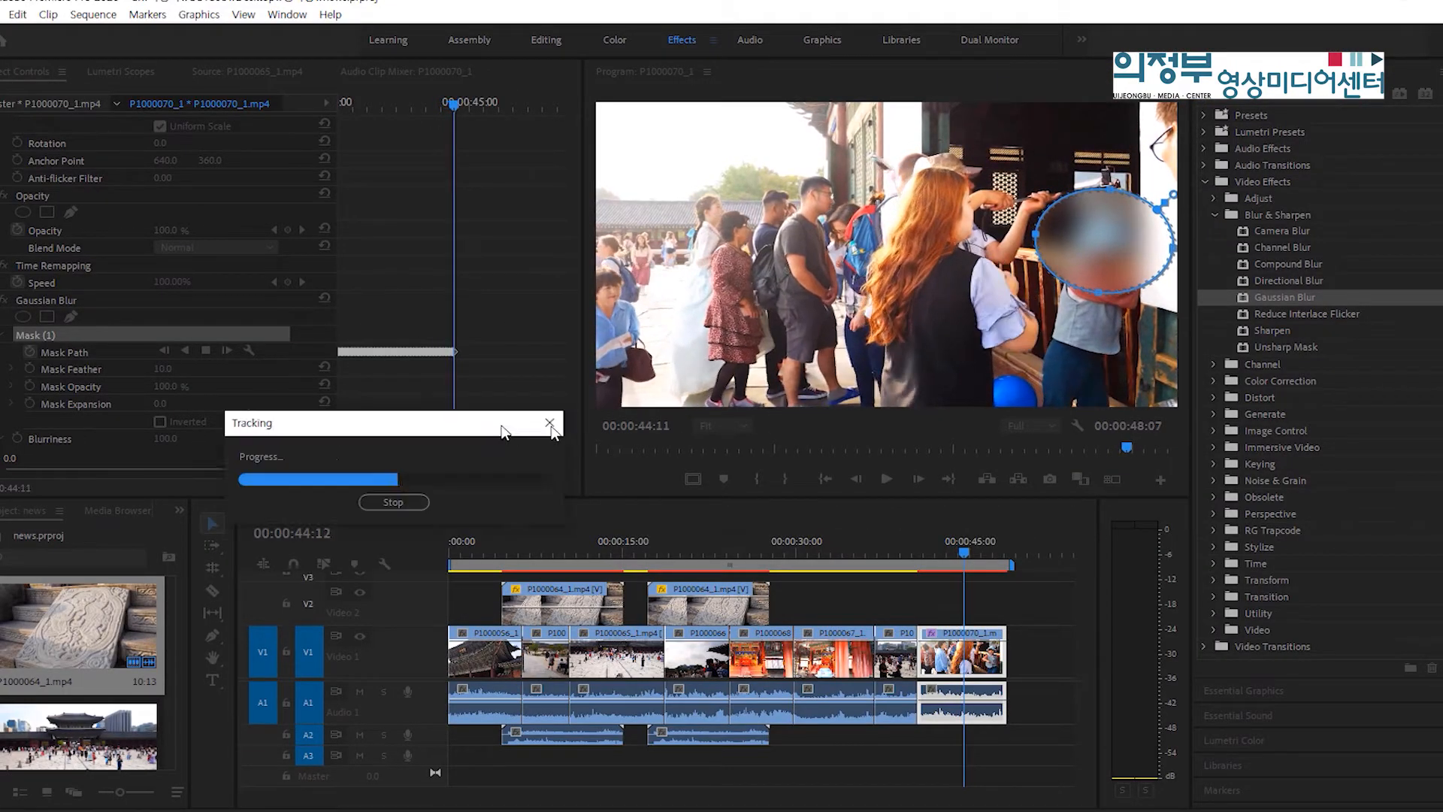
drag(504, 432, 890, 341)
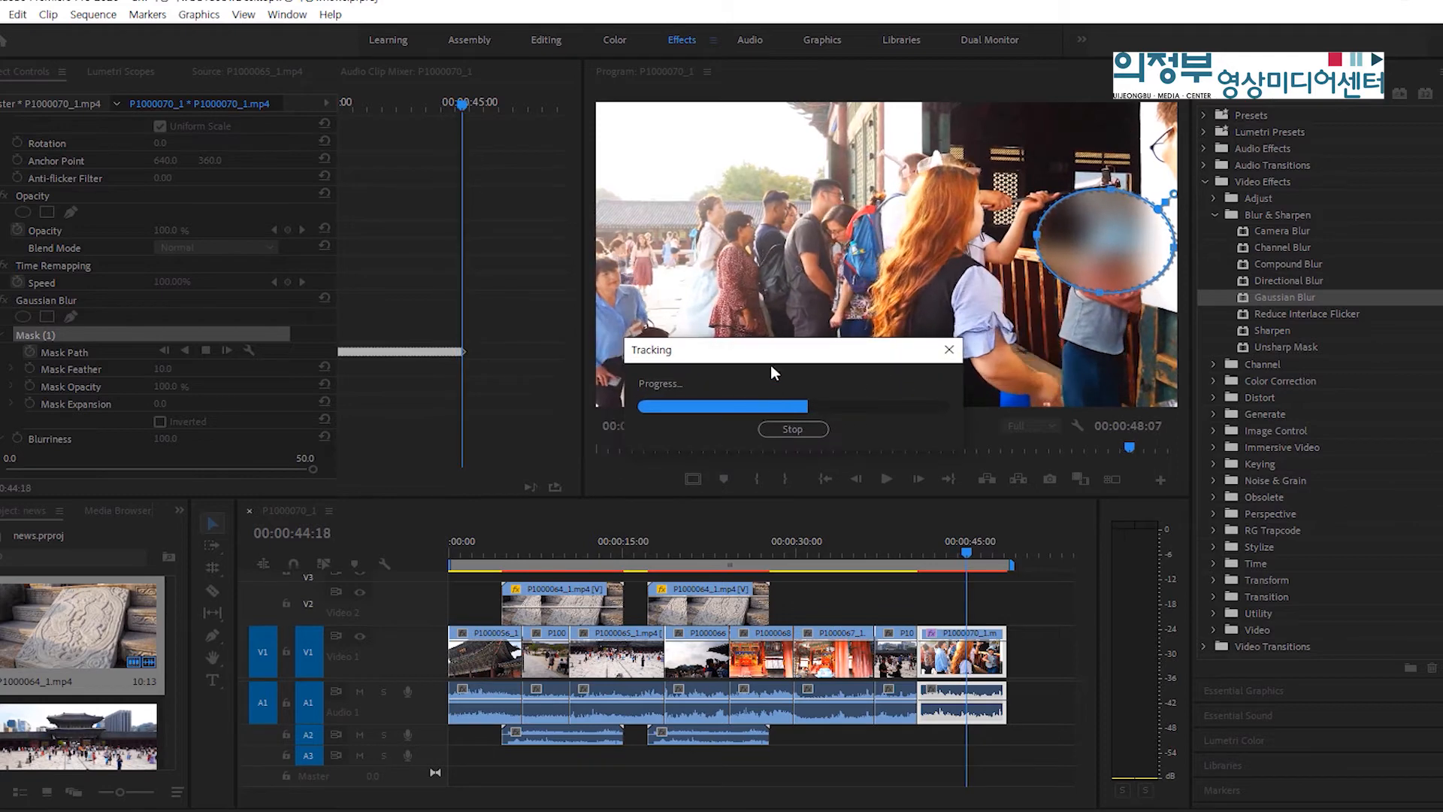
drag(791, 354, 791, 370)
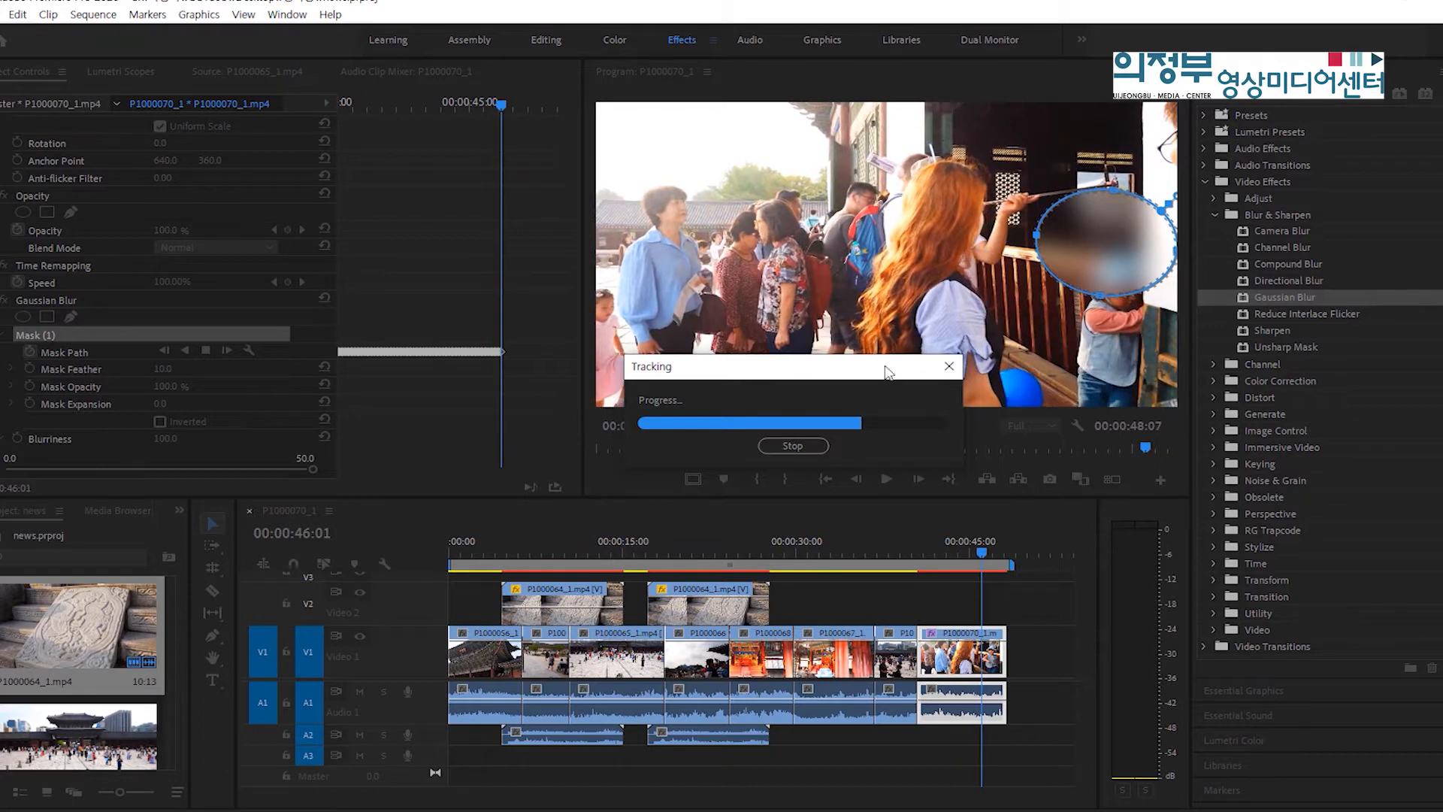
click(792, 444)
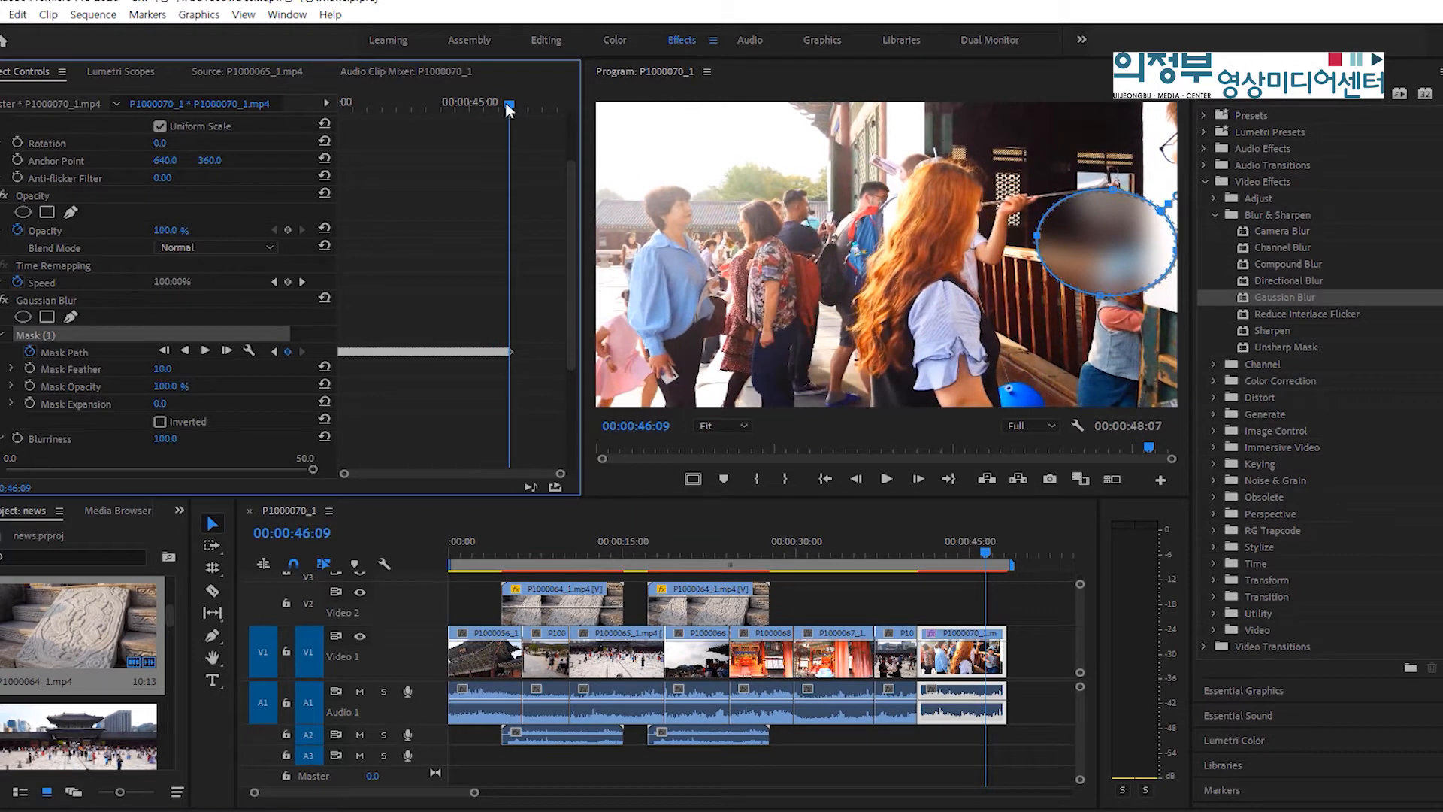
- At 00:00:46:09, reposition the mask over the child's face and track it forward to the end of the clip
drag(507, 105, 506, 106)
drag(1124, 267, 1131, 306)
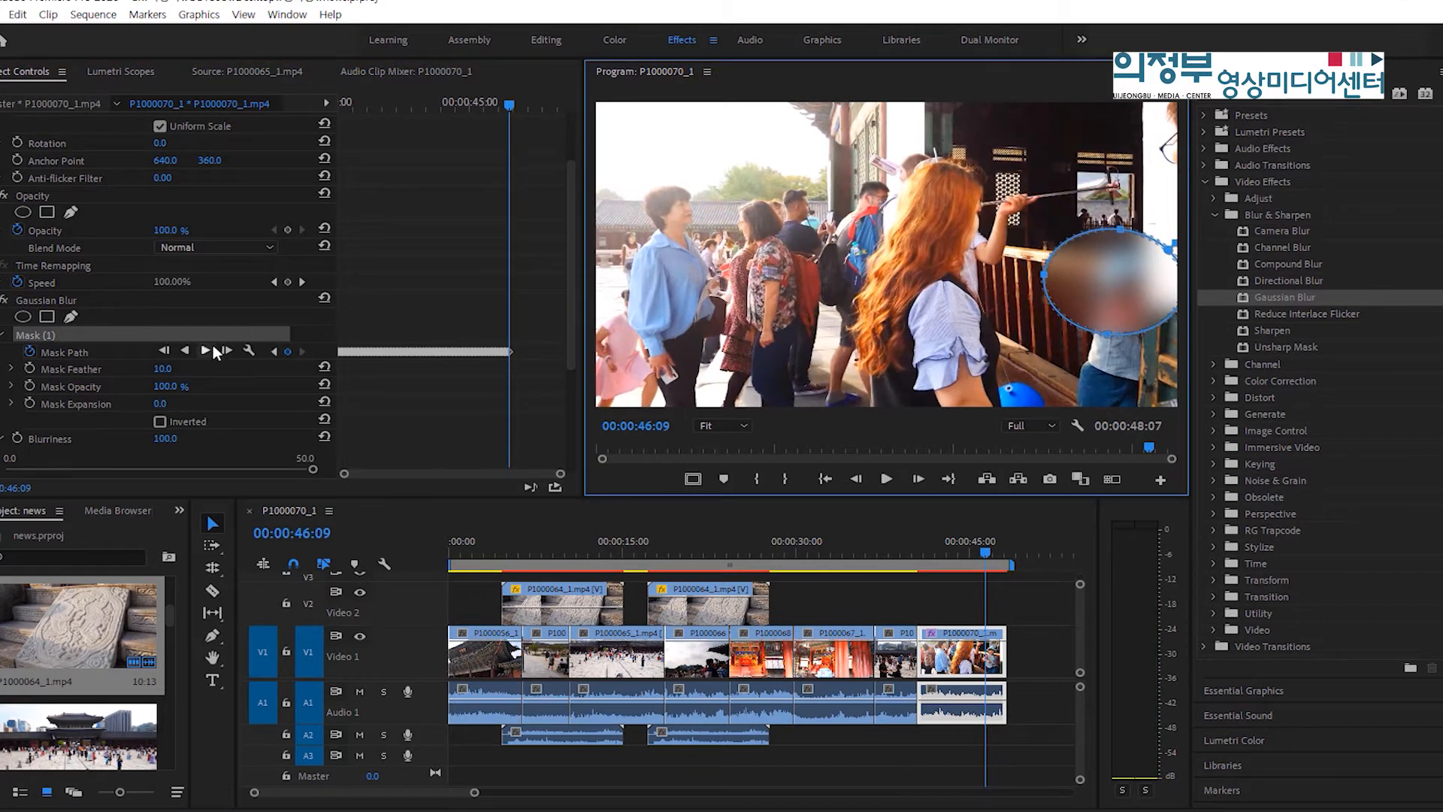
click(210, 350)
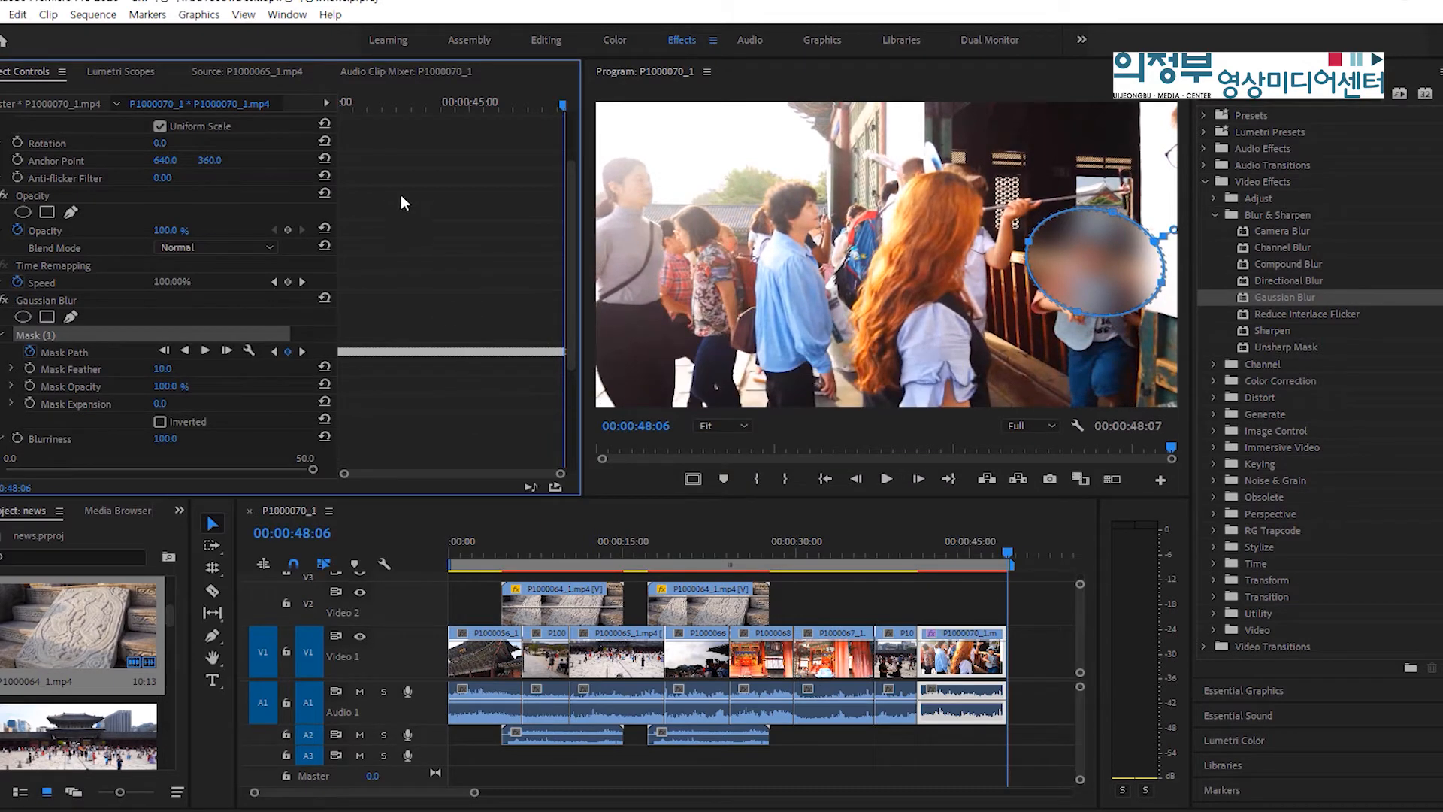
- Append P1000065_1.mp4 after the last clip on Video 1 and place the playhead on it at 00:00:51:22
drag(357, 102, 379, 133)
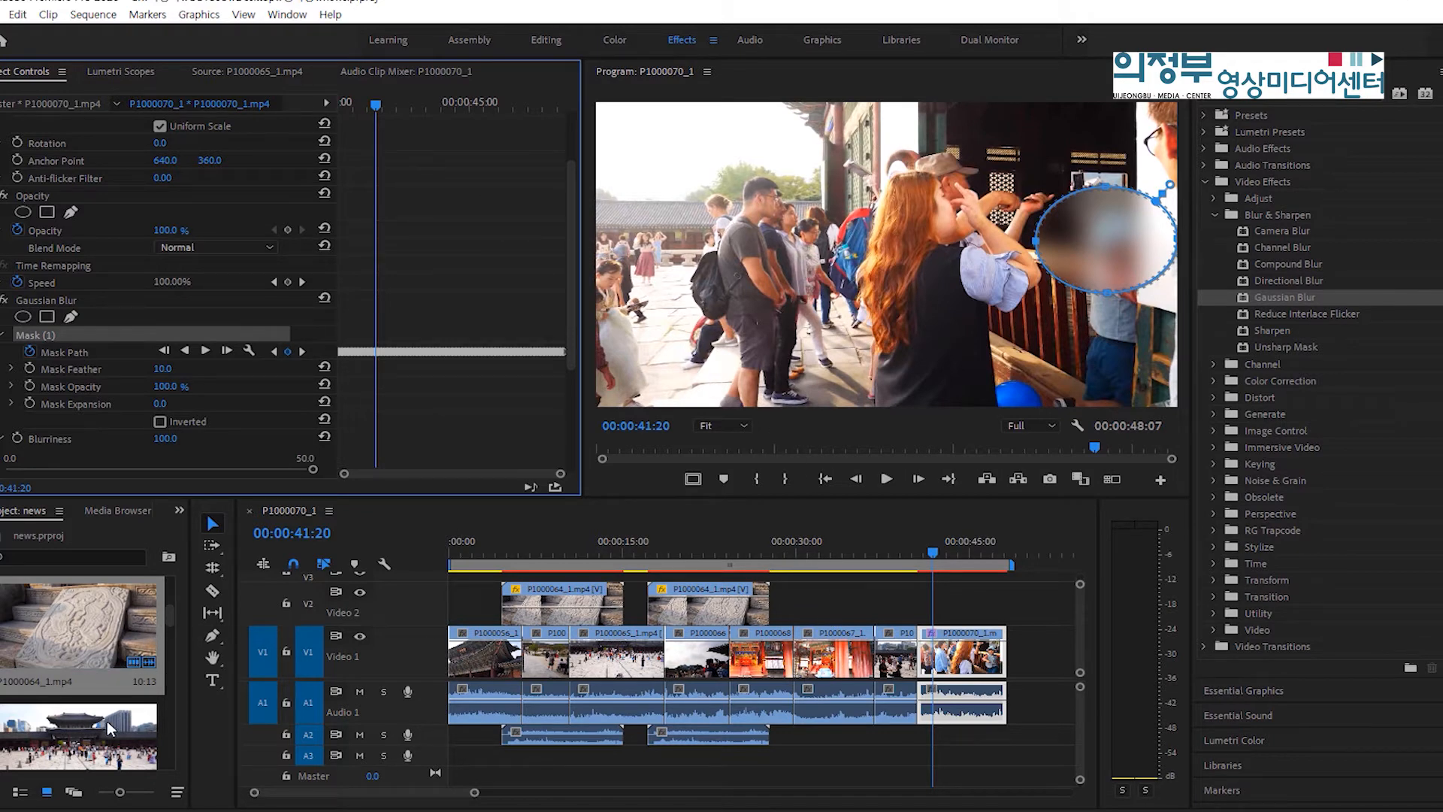
drag(107, 719, 1031, 668)
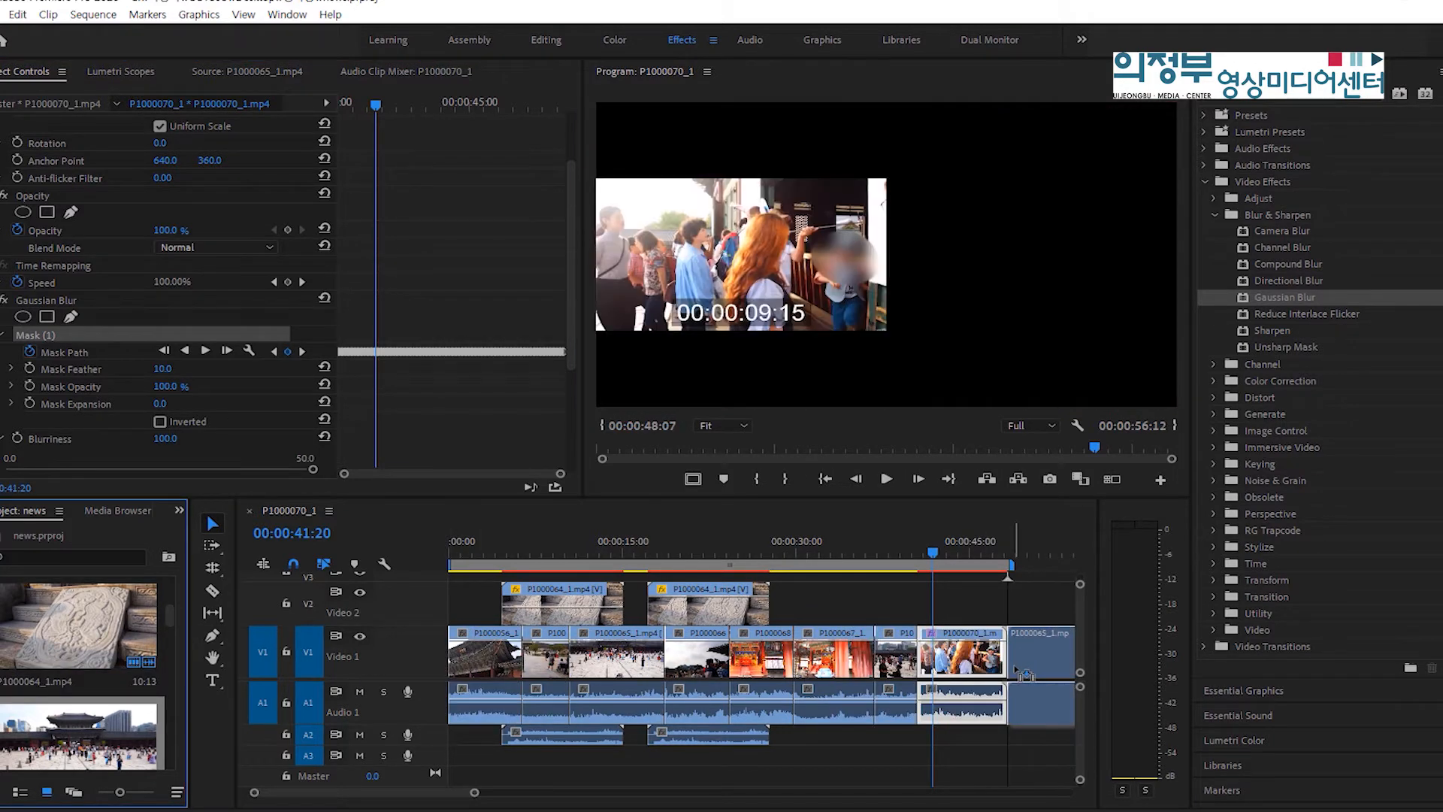
click(1035, 552)
mouse_move(1037, 551)
mouse_down()
mouse_move(1073, 552)
mouse_move(1055, 560)
mouse_up()
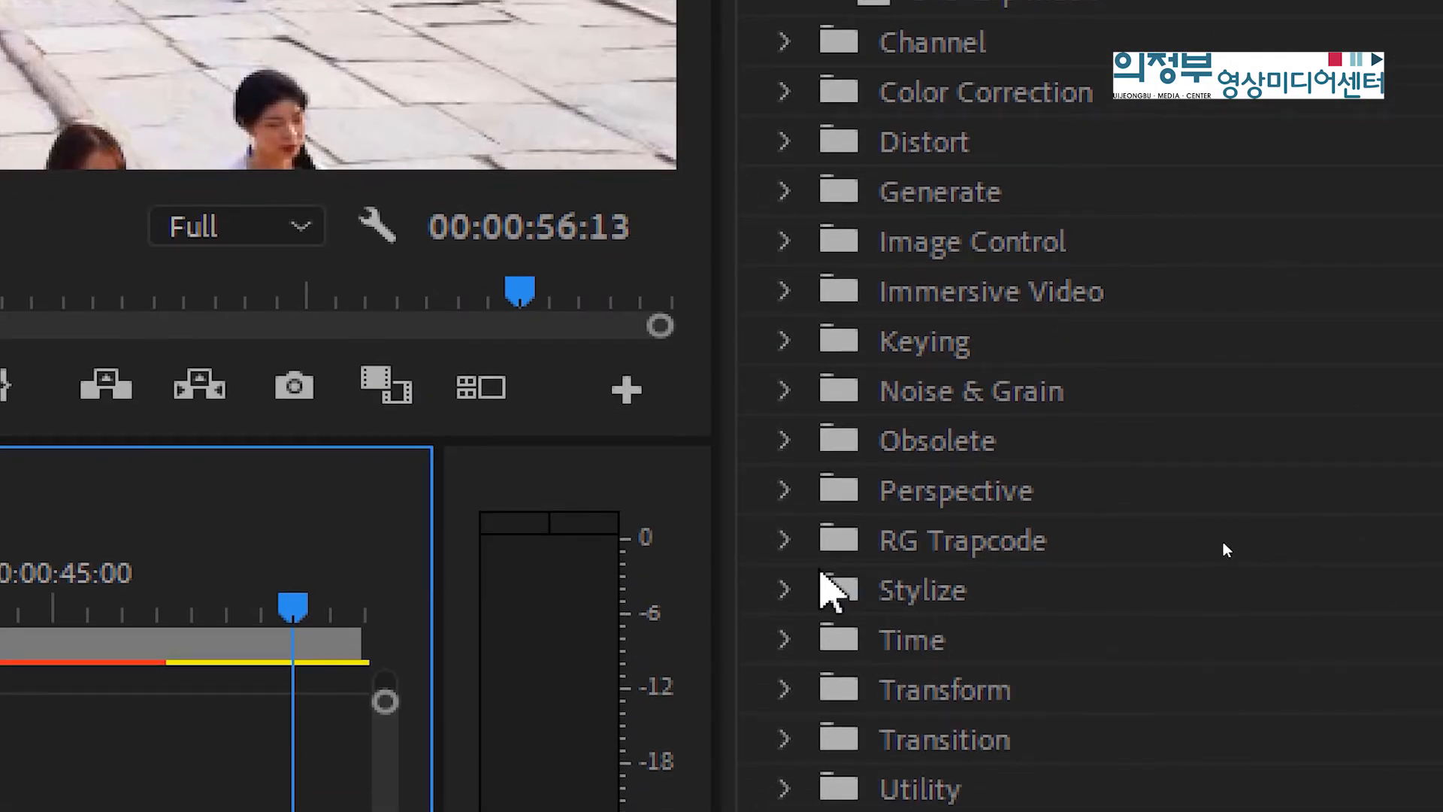
- Apply the Stylize effect Mosaic to P1000065_1.mp4 at the end of the timeline, with Horizontal Blocks and Vertical Blocks set to 40
click(784, 590)
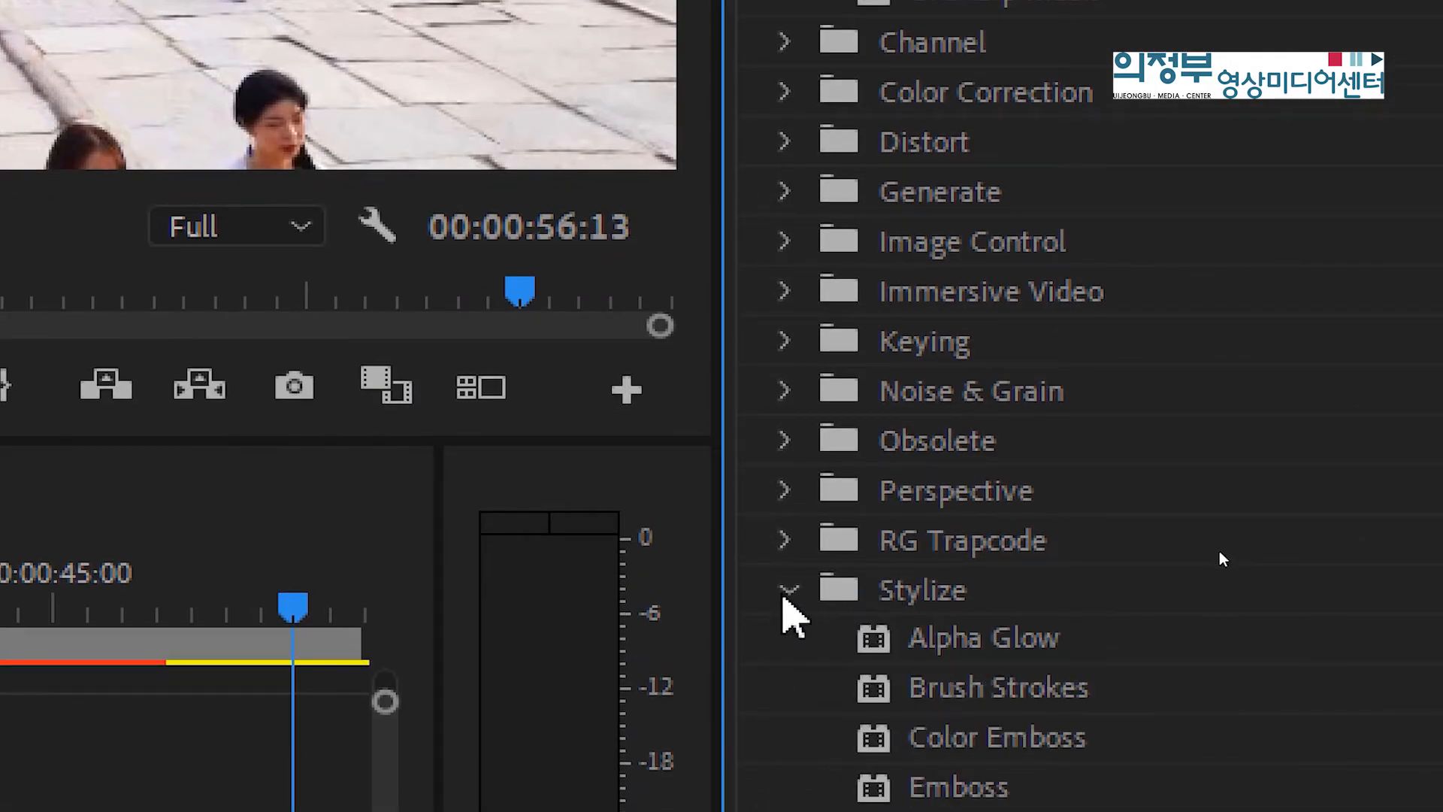
click(939, 650)
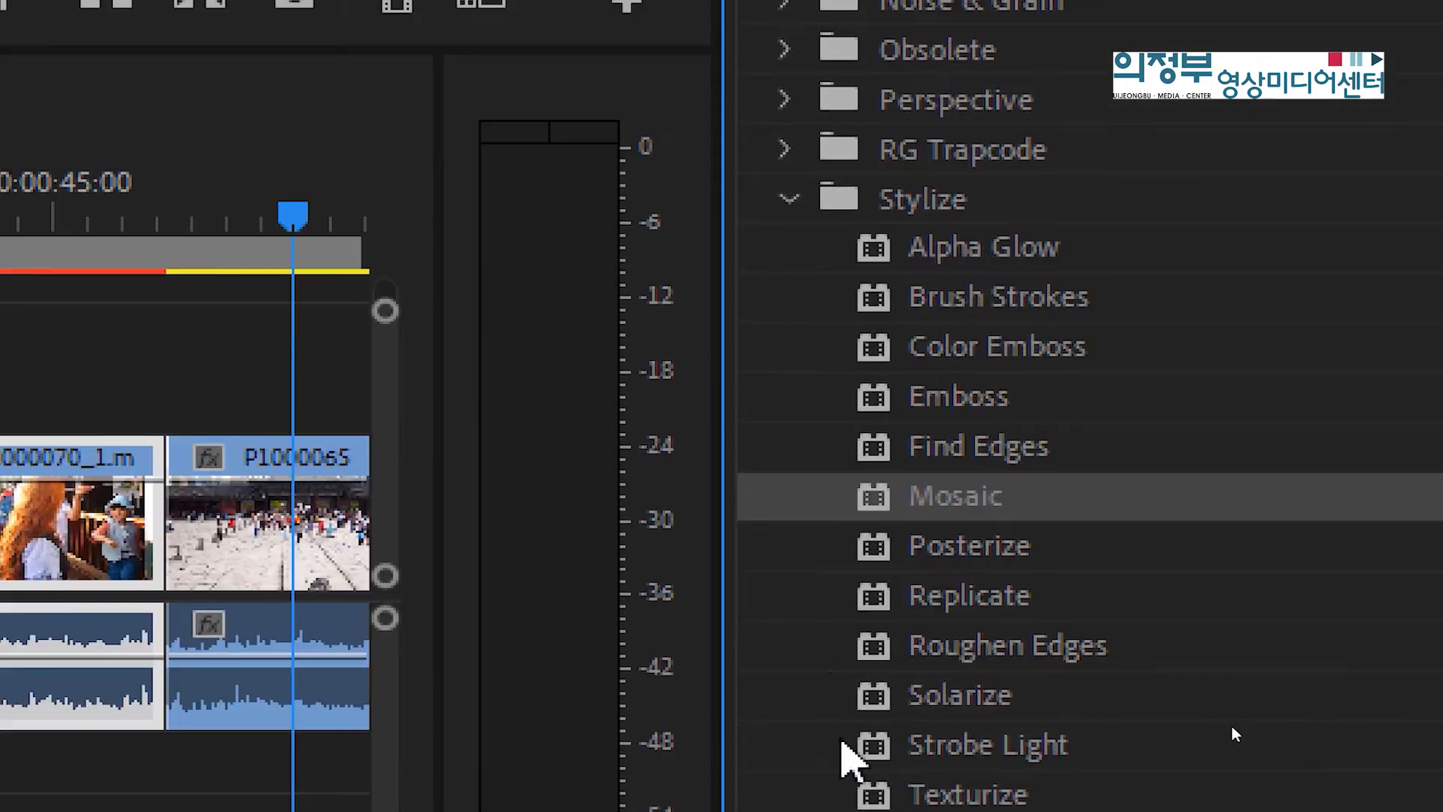
drag(887, 497, 303, 525)
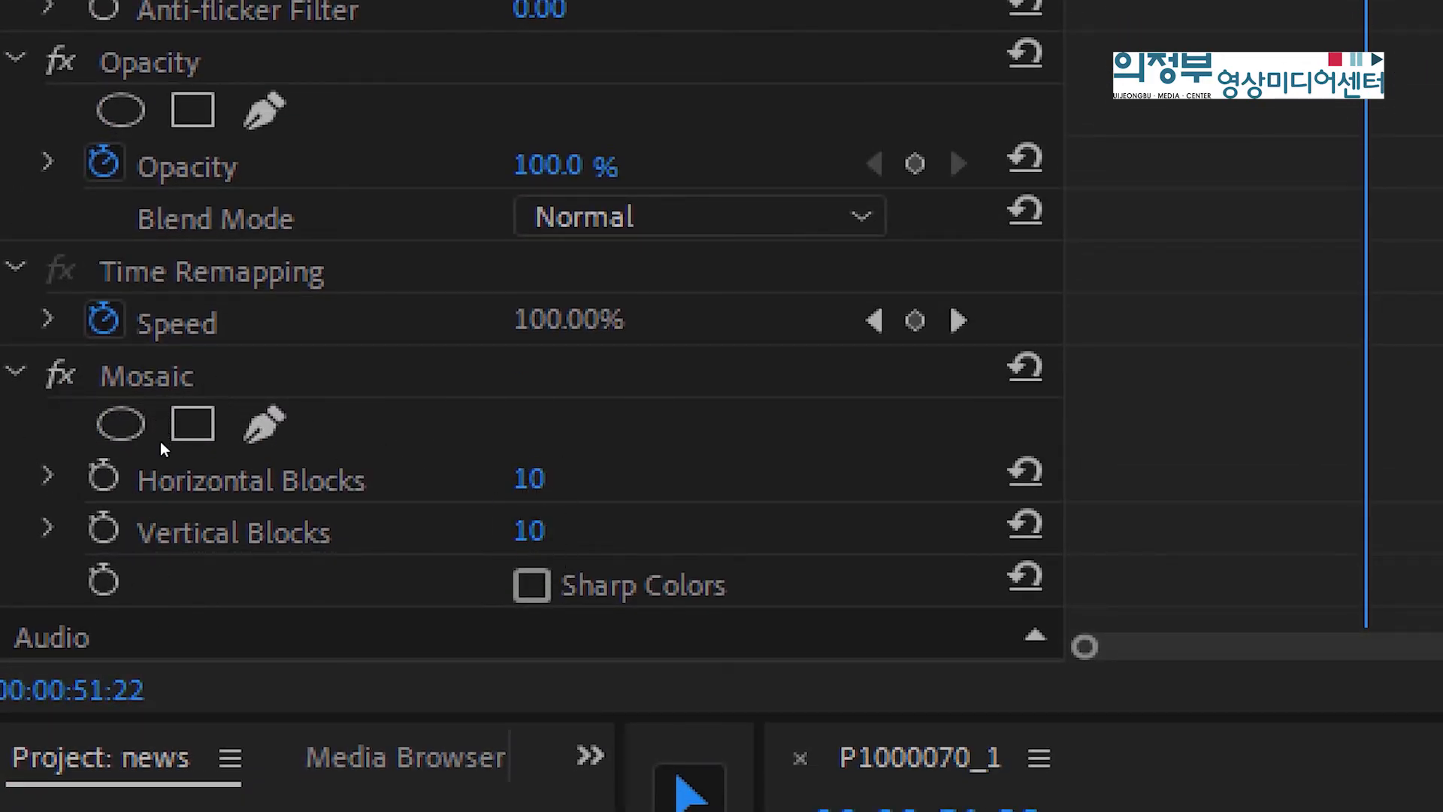
click(532, 481)
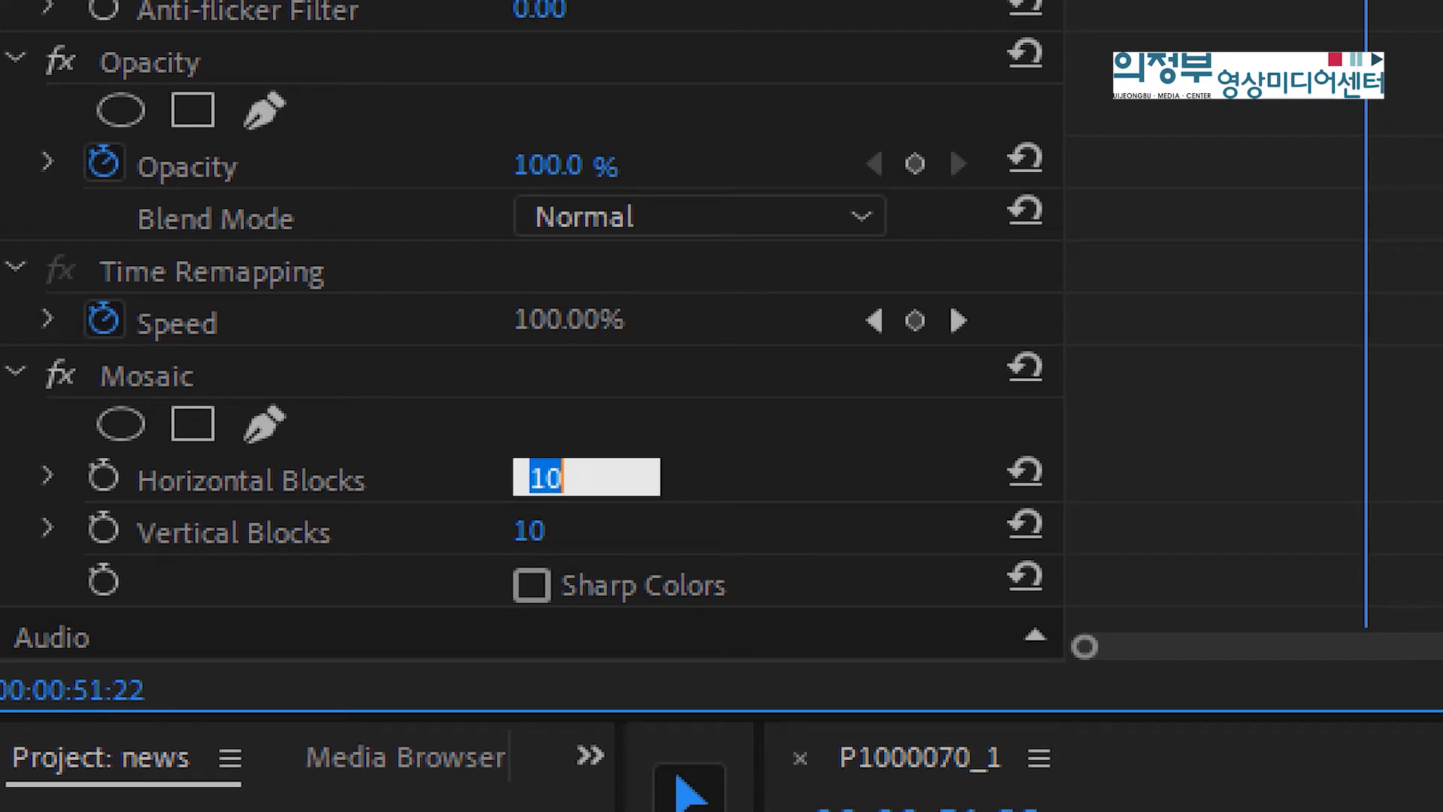
click(535, 532)
key(Return)
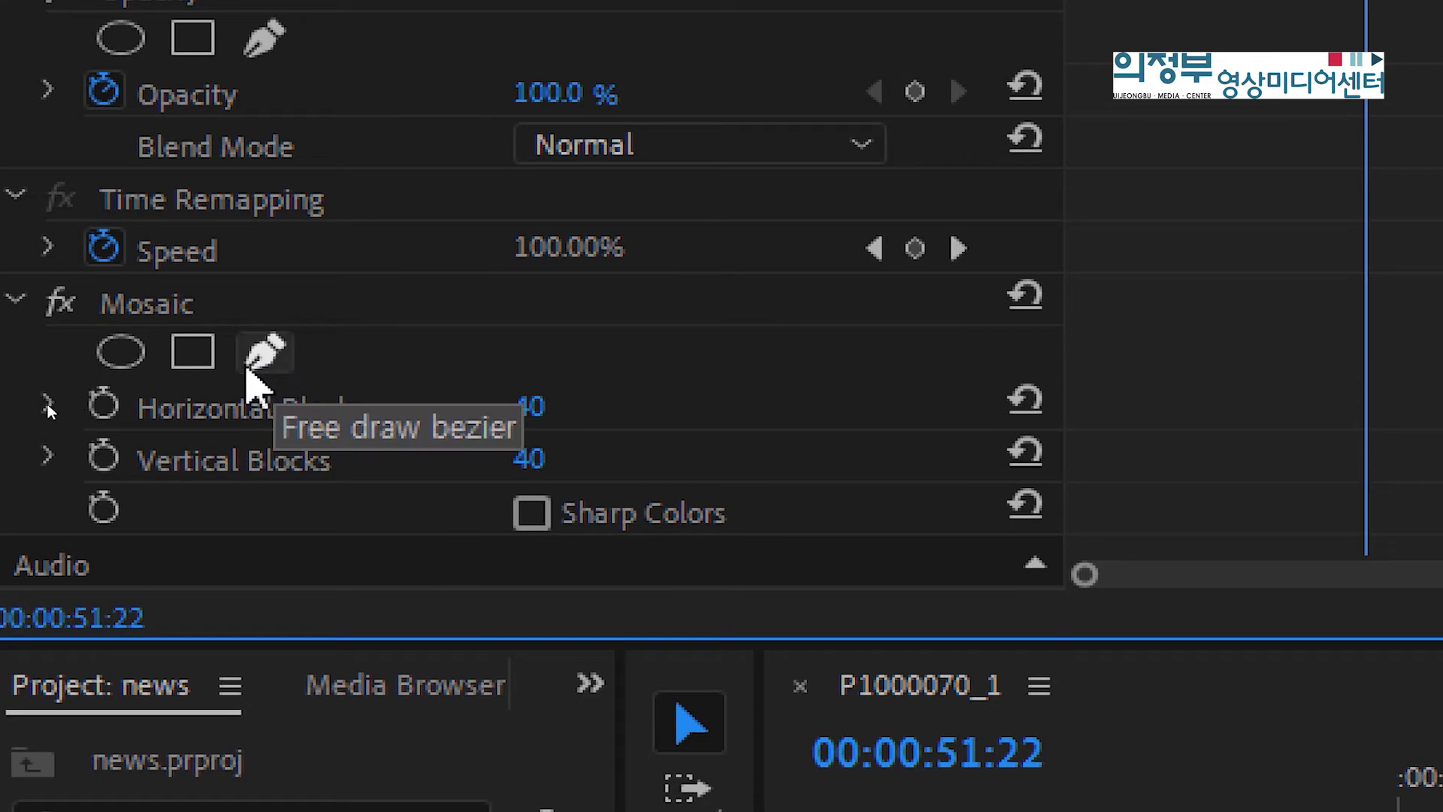
- Add an elliptical mask to the Mosaic effect, widen it and position it over the palace gate
click(124, 372)
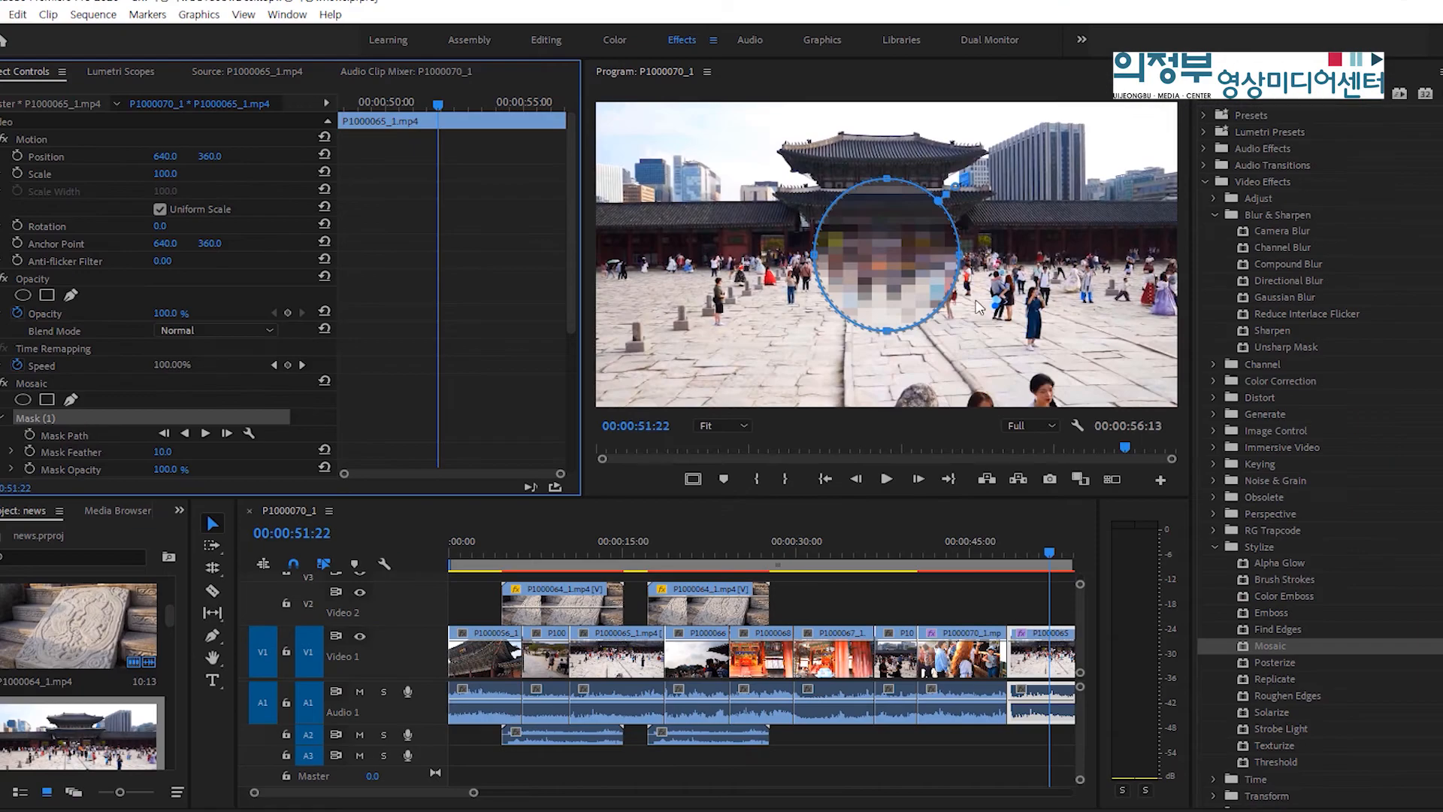
drag(820, 263, 697, 262)
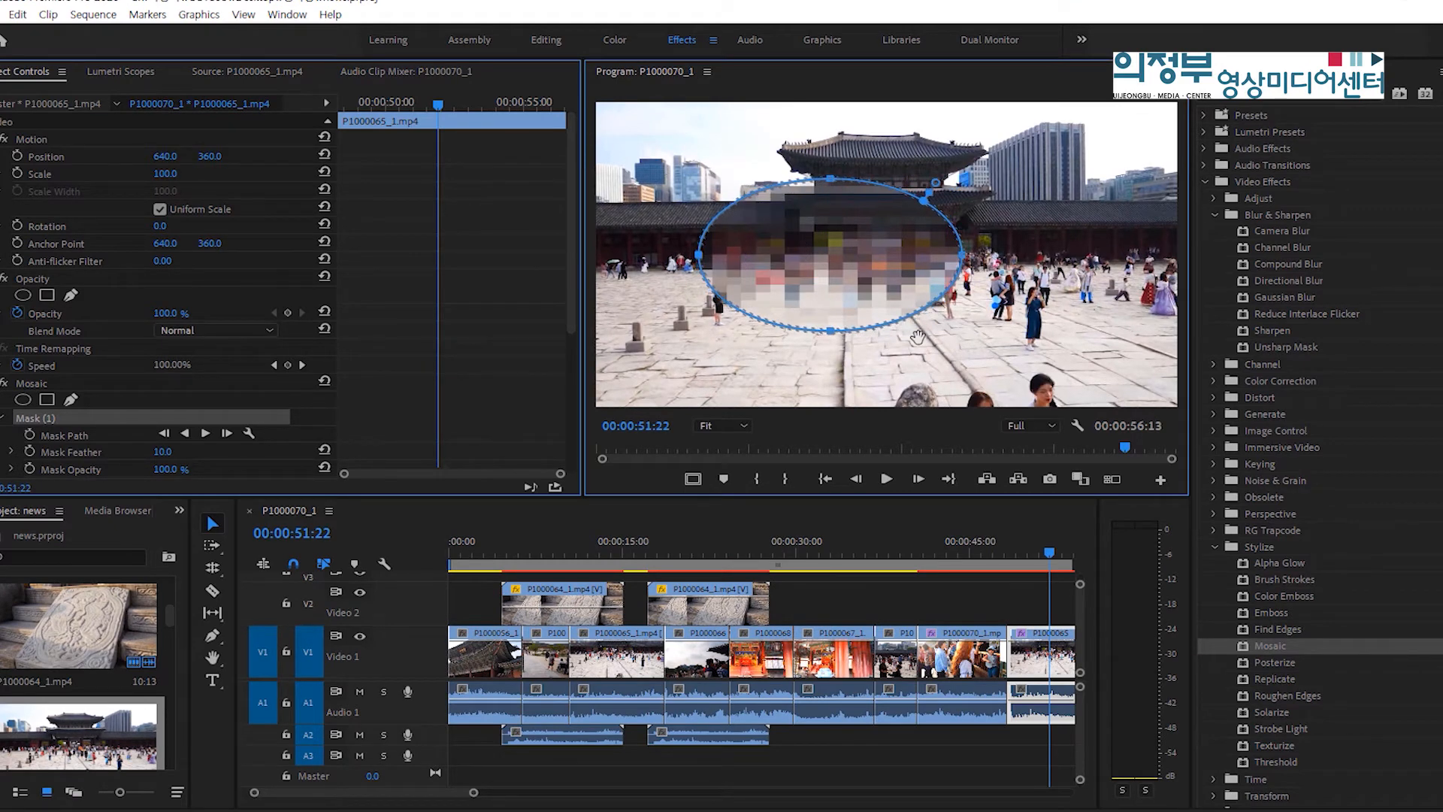
drag(868, 301, 834, 187)
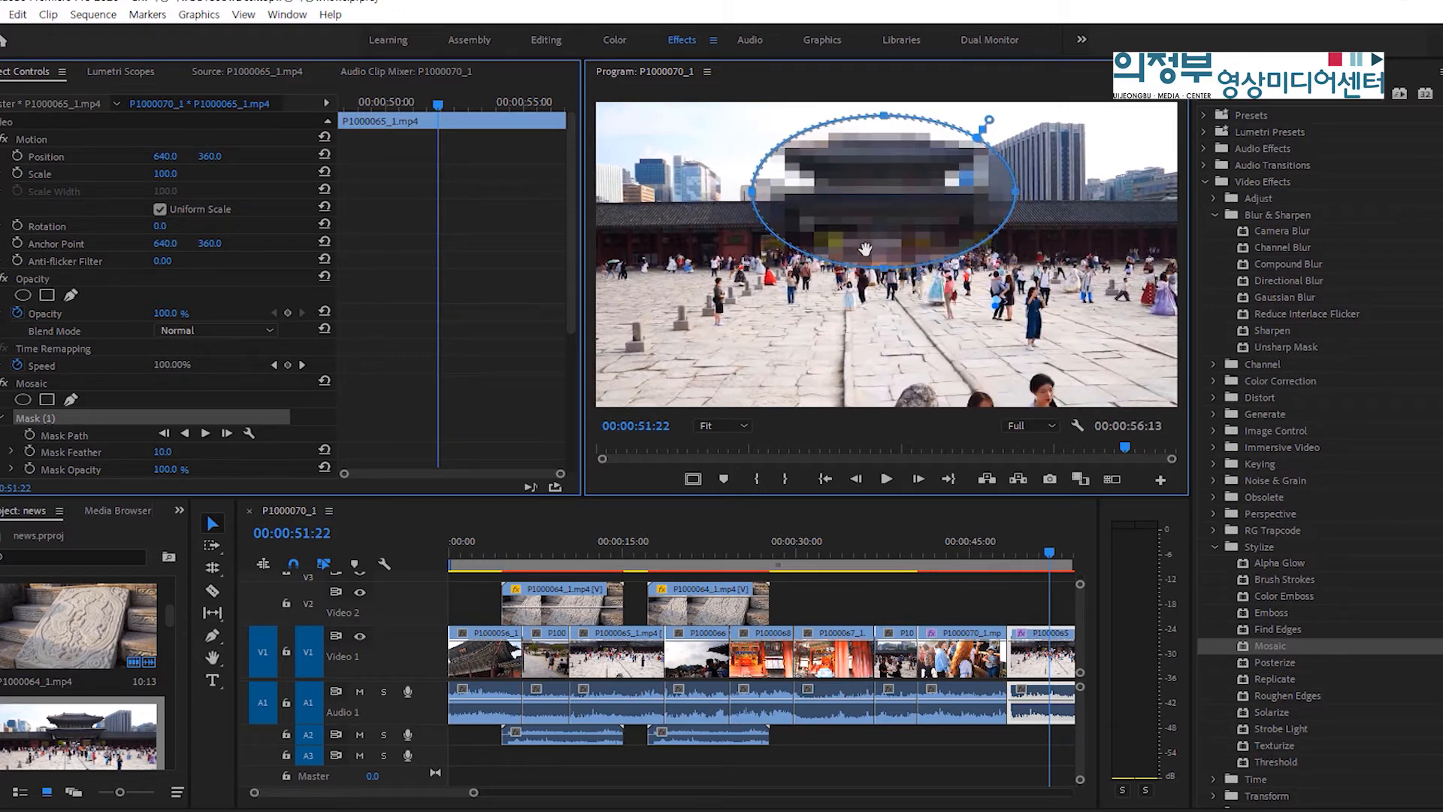
drag(878, 241, 878, 237)
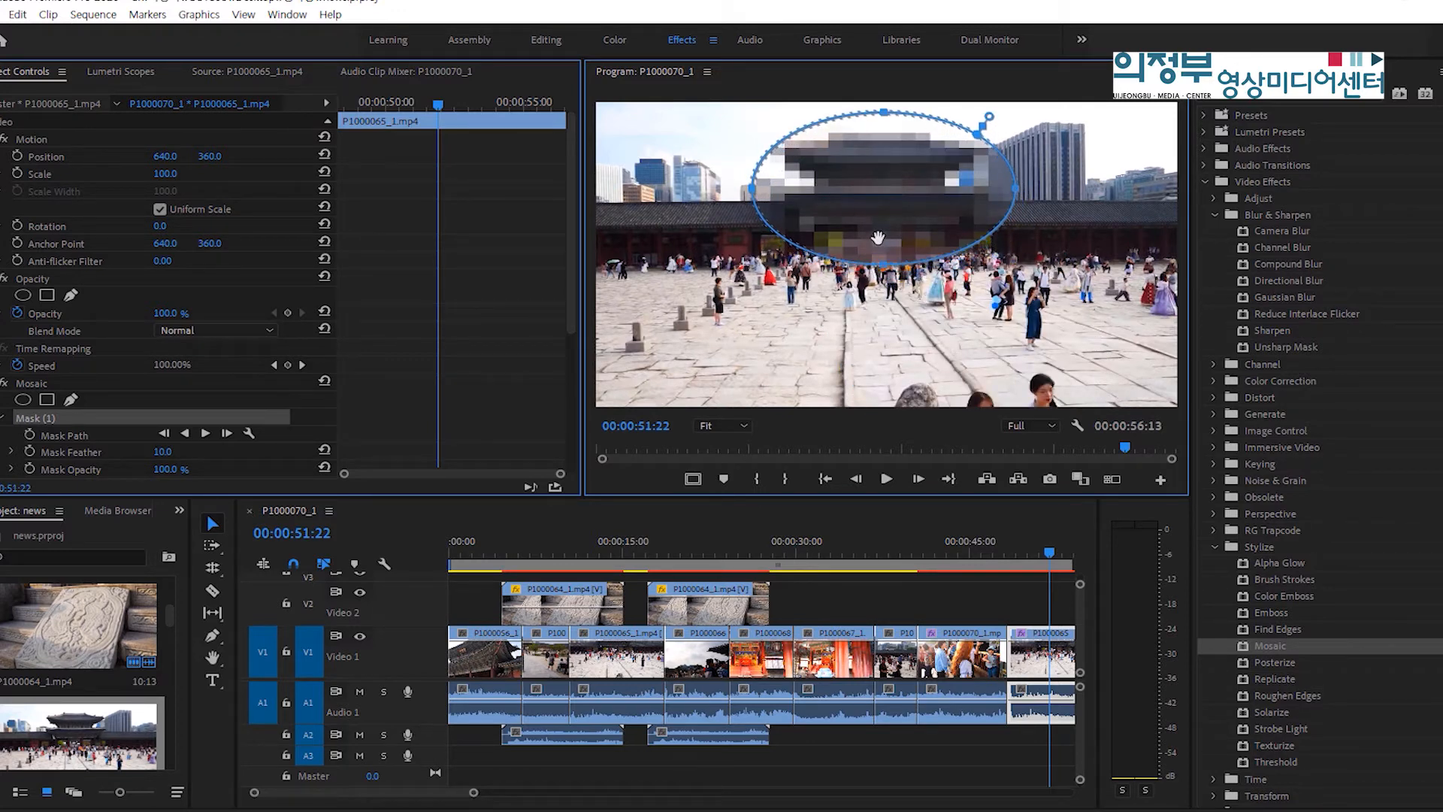
- Invert the Mosaic mask so everything outside the palace gate is pixelated, and nudge the ellipse slightly over the gate
scroll(276, 429, down, 2)
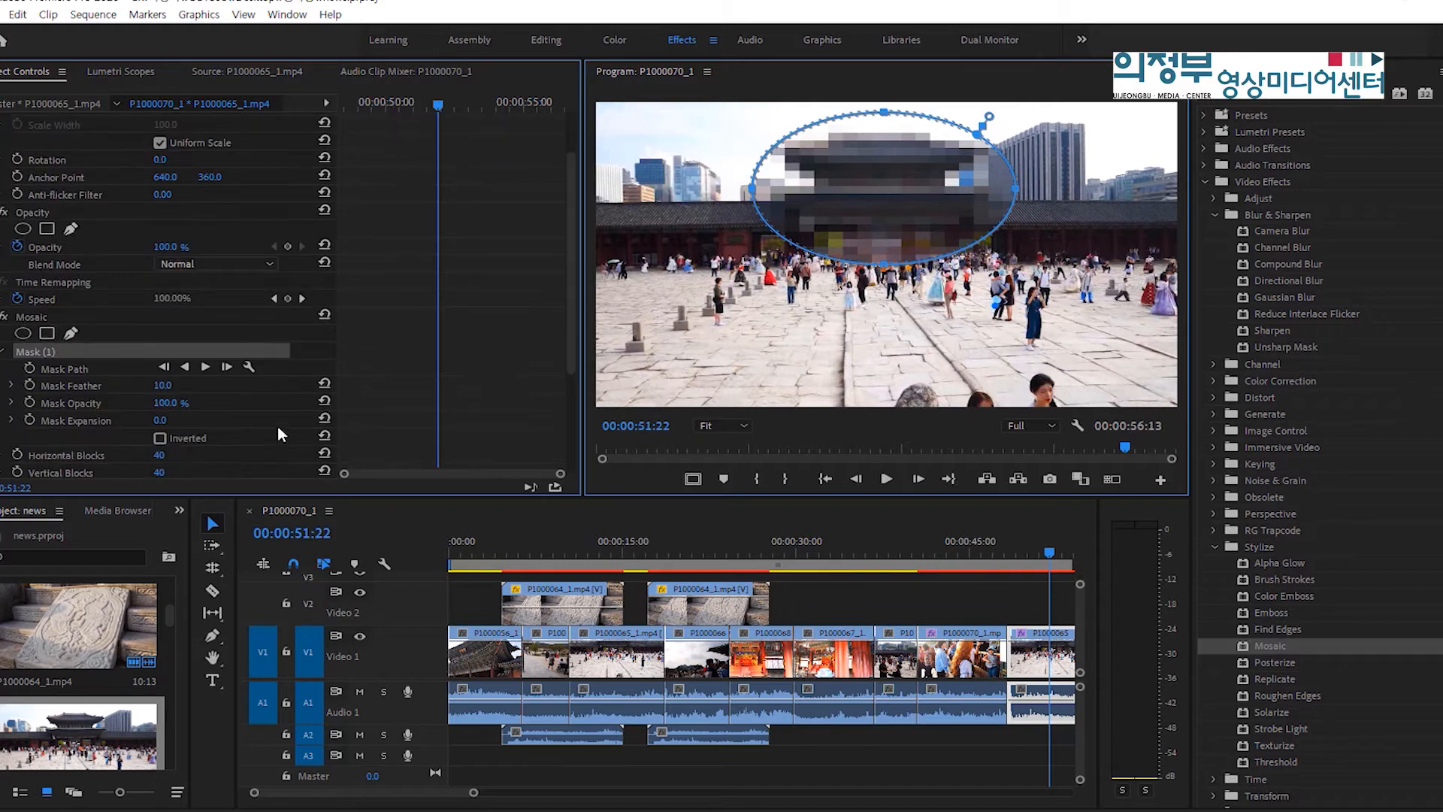
click(161, 437)
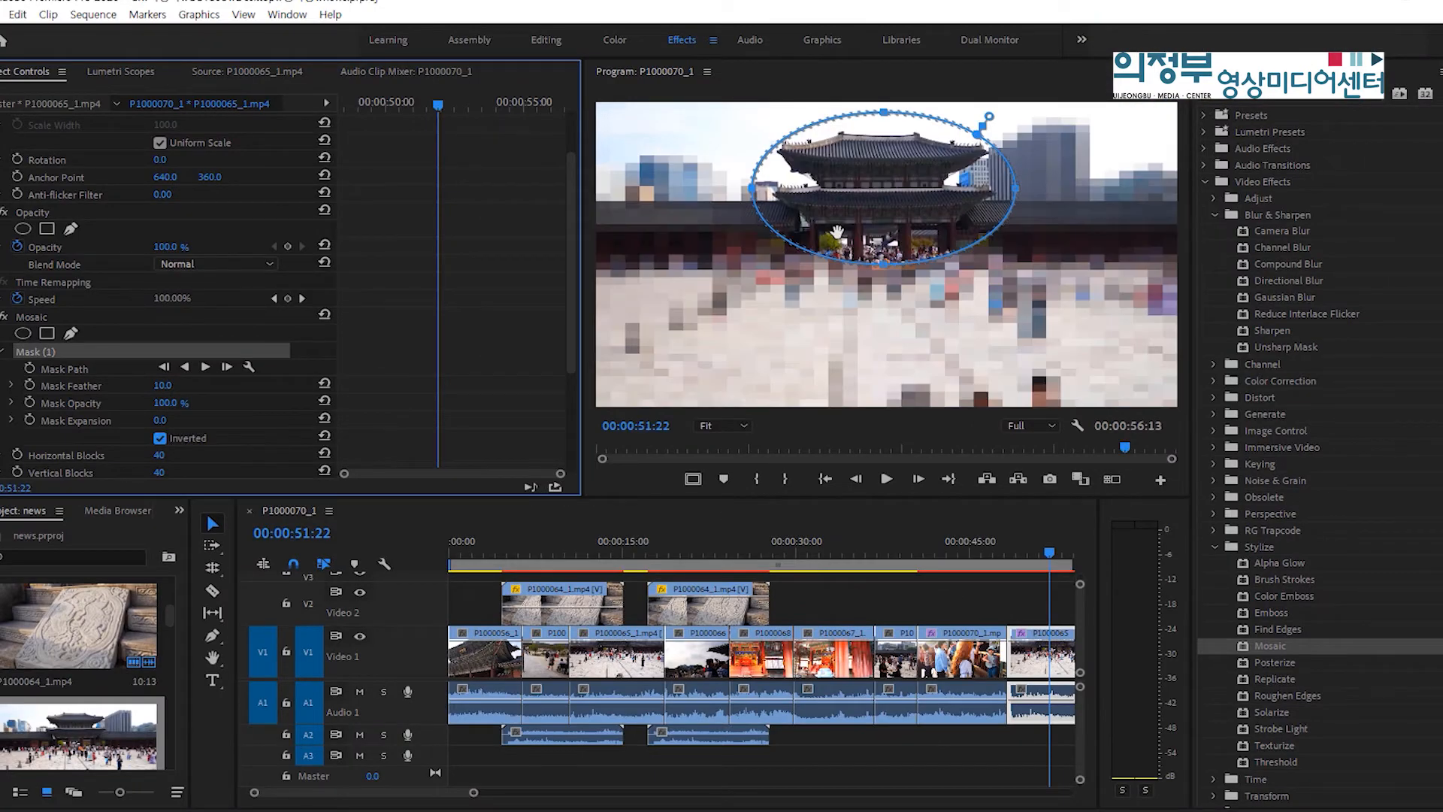
drag(836, 230, 832, 229)
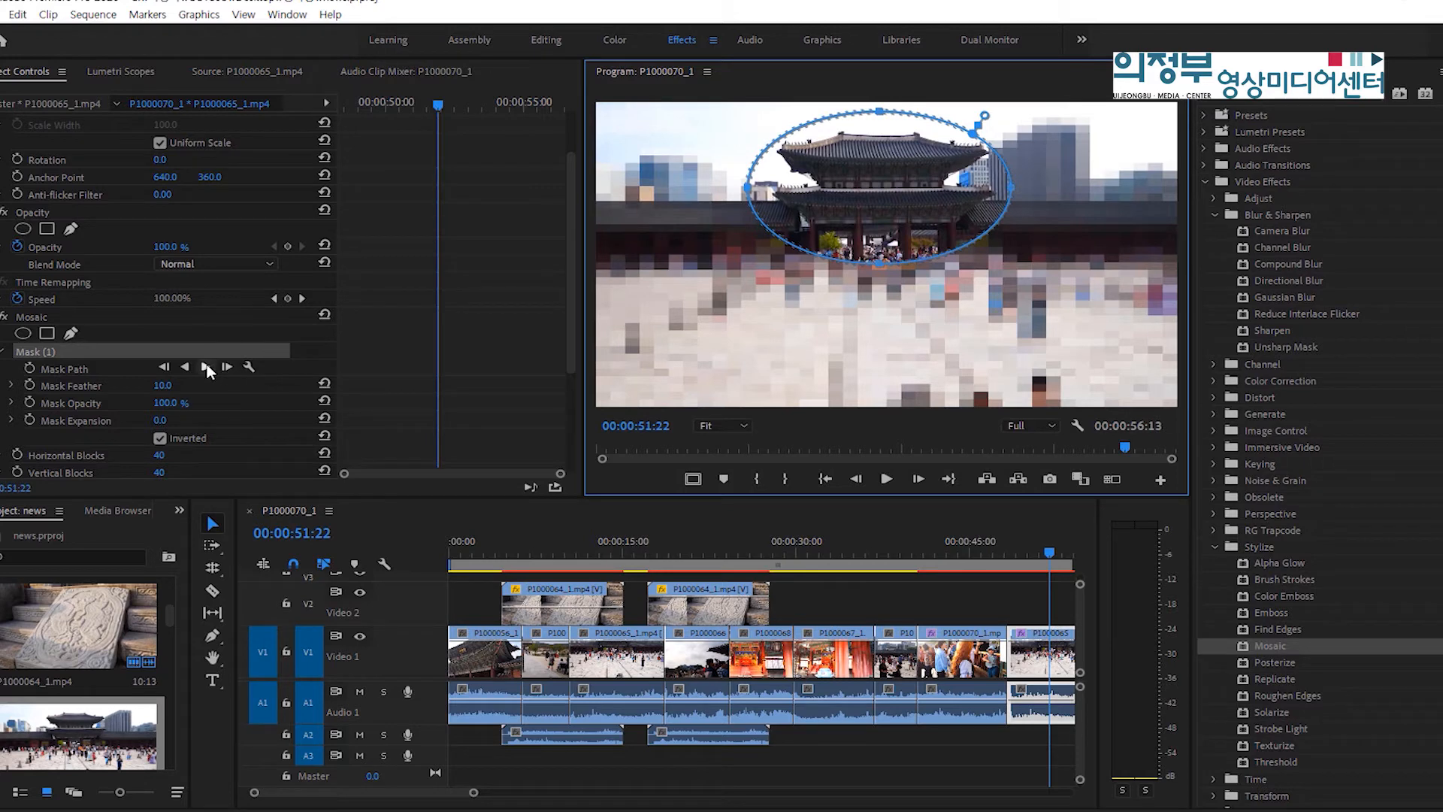
- Track the inverted Mosaic mask forward through all of P1000065_1.mp4, starting from the clip's first frame at 00:00:48:07
click(206, 365)
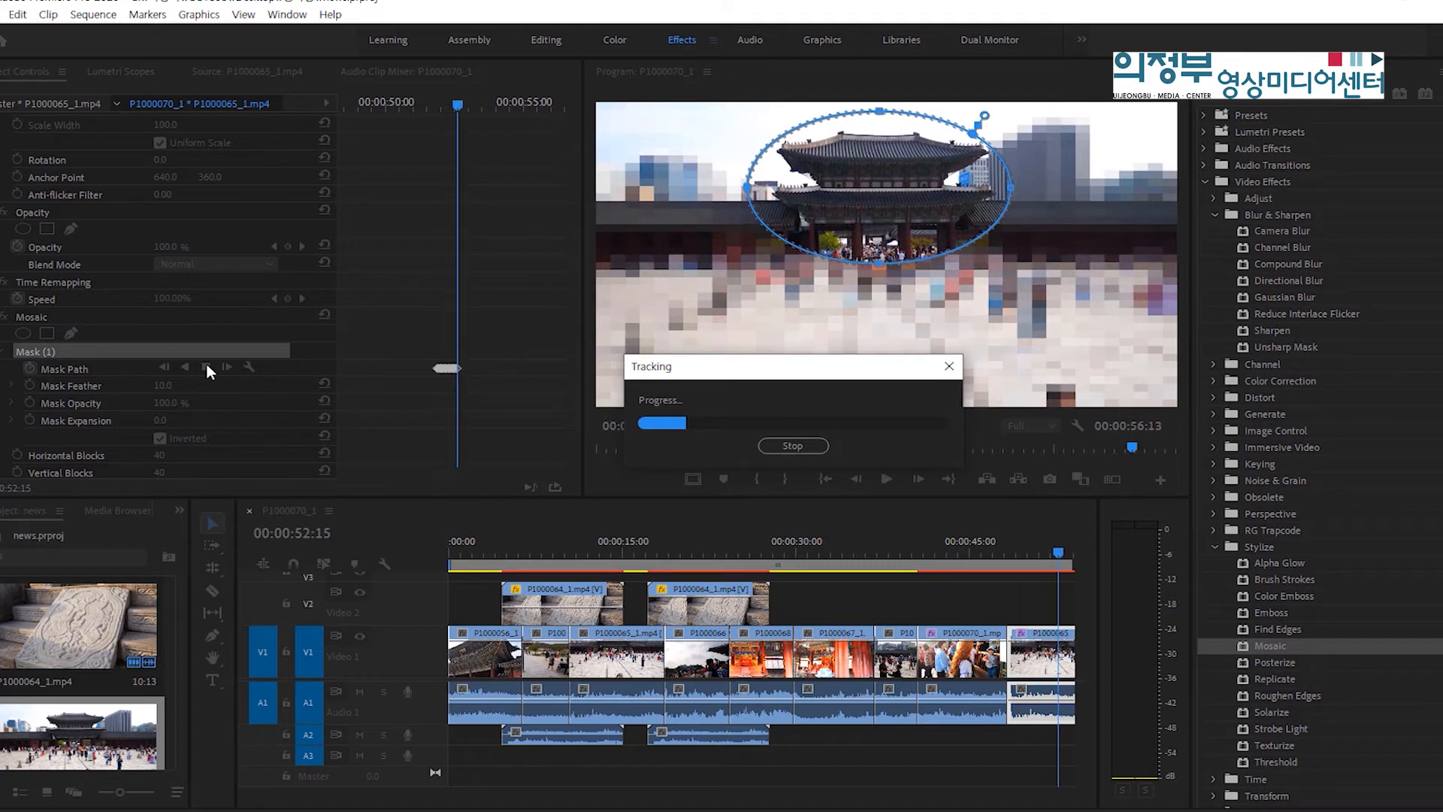
click(798, 446)
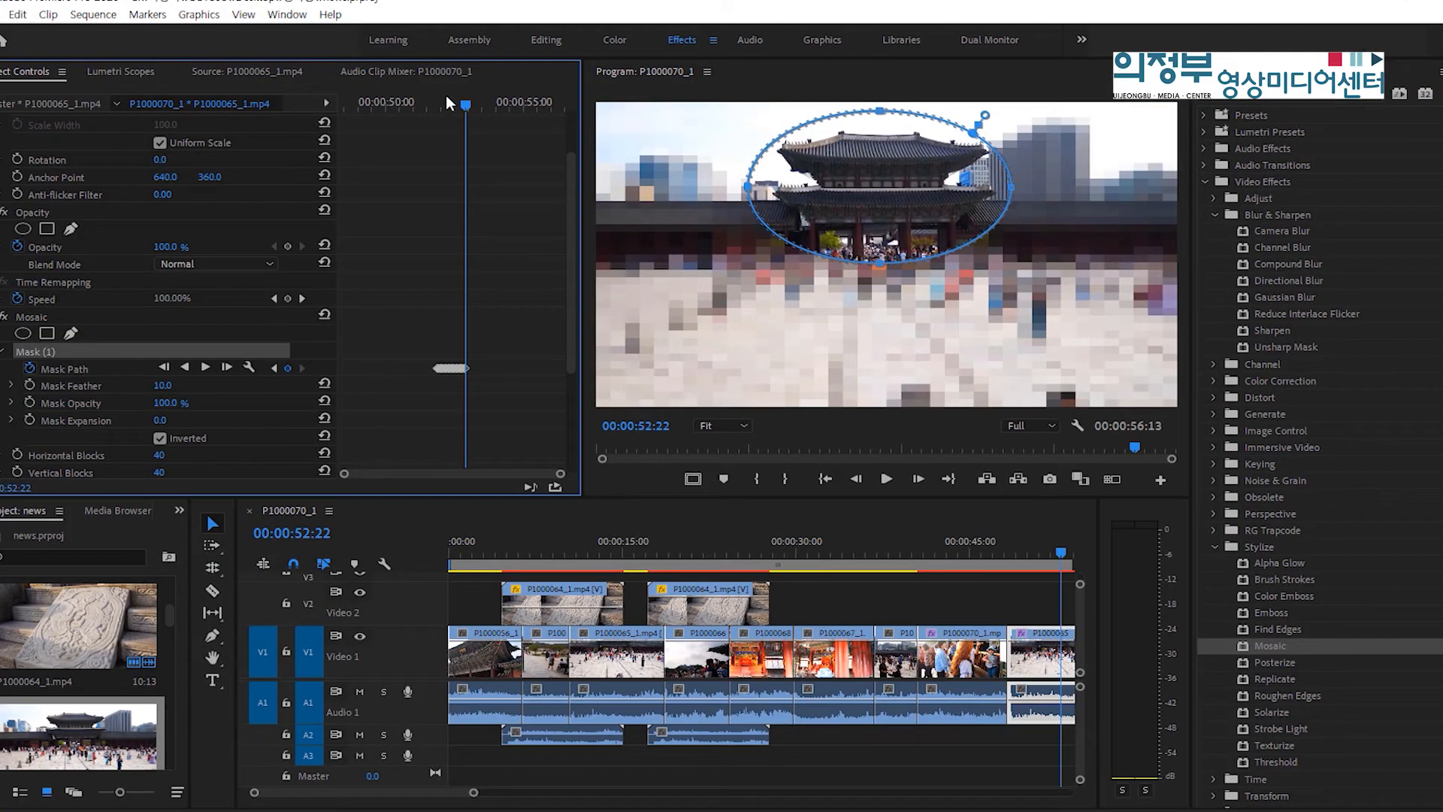
drag(445, 95, 336, 122)
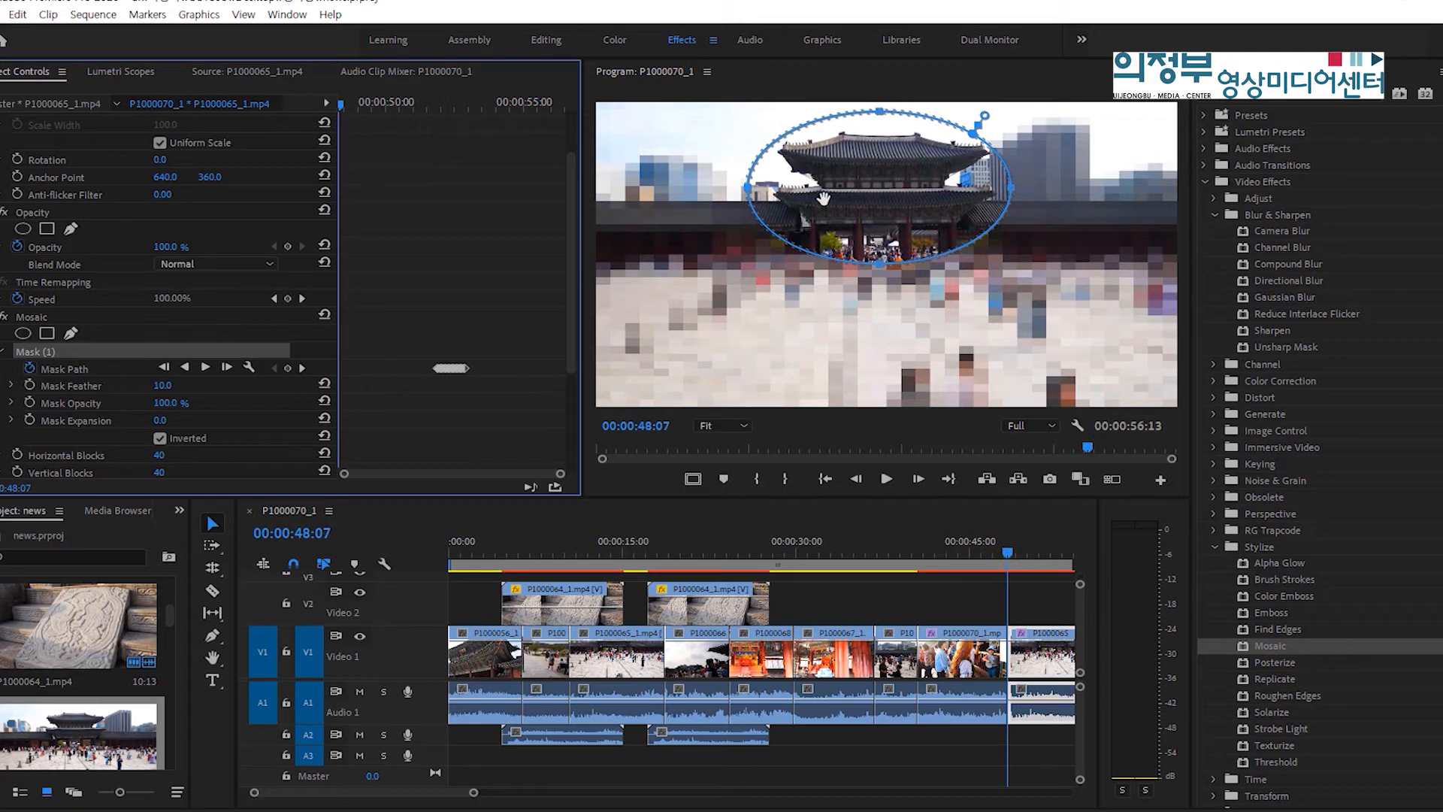
click(205, 368)
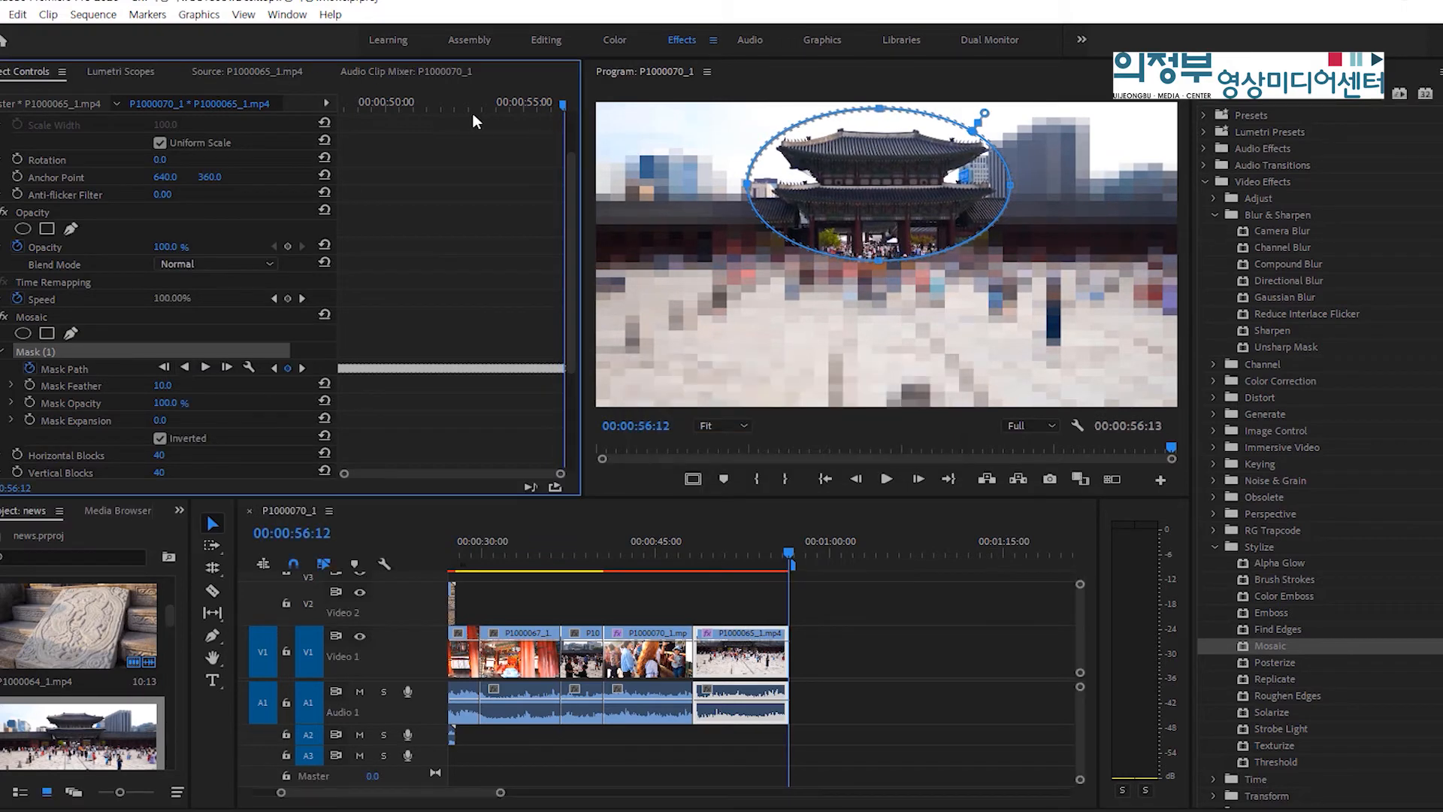
- Play back the tracked Mosaic clip and the preceding blurred P1000070_1.mp4 clip to check both masked effects
drag(472, 114, 351, 119)
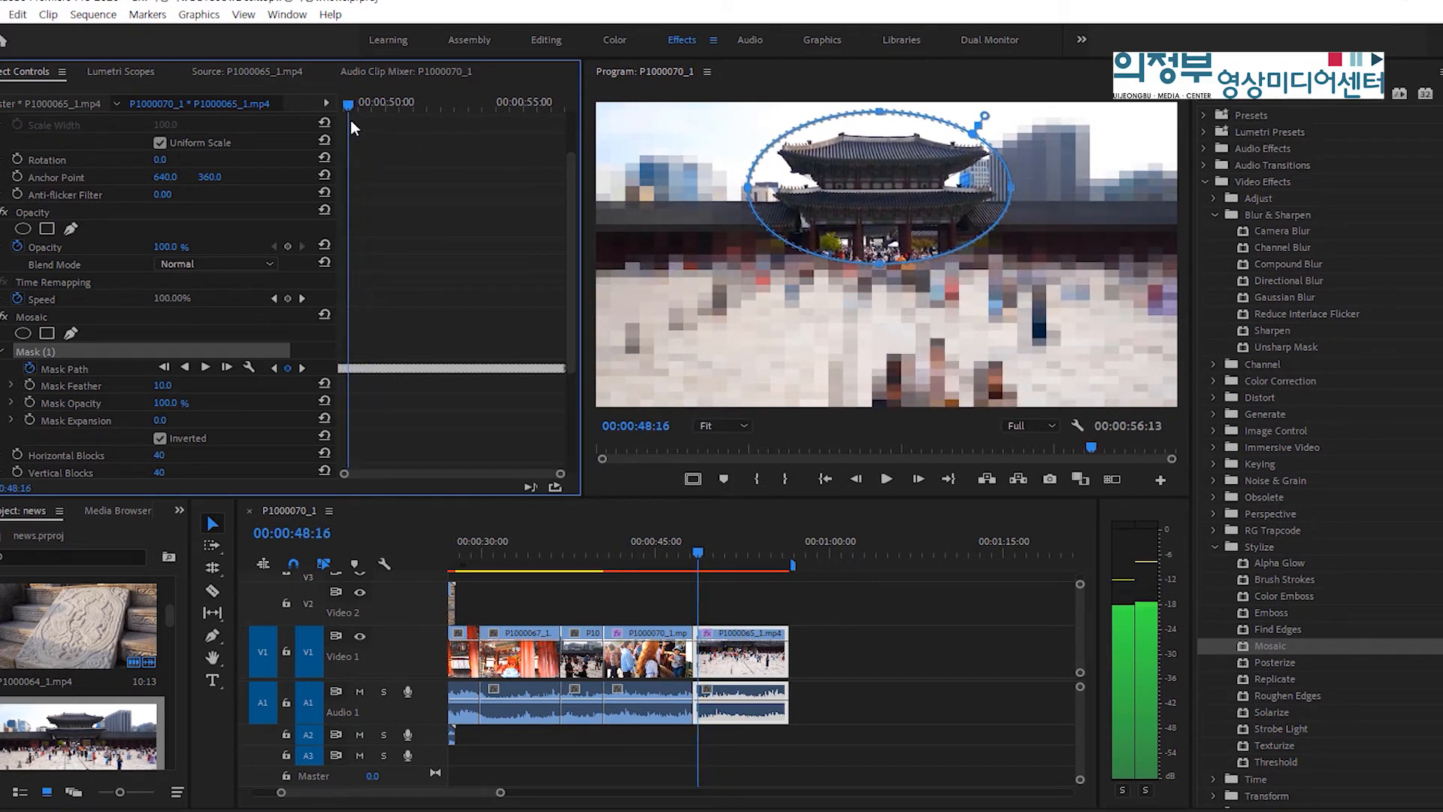
click(655, 564)
key(space)
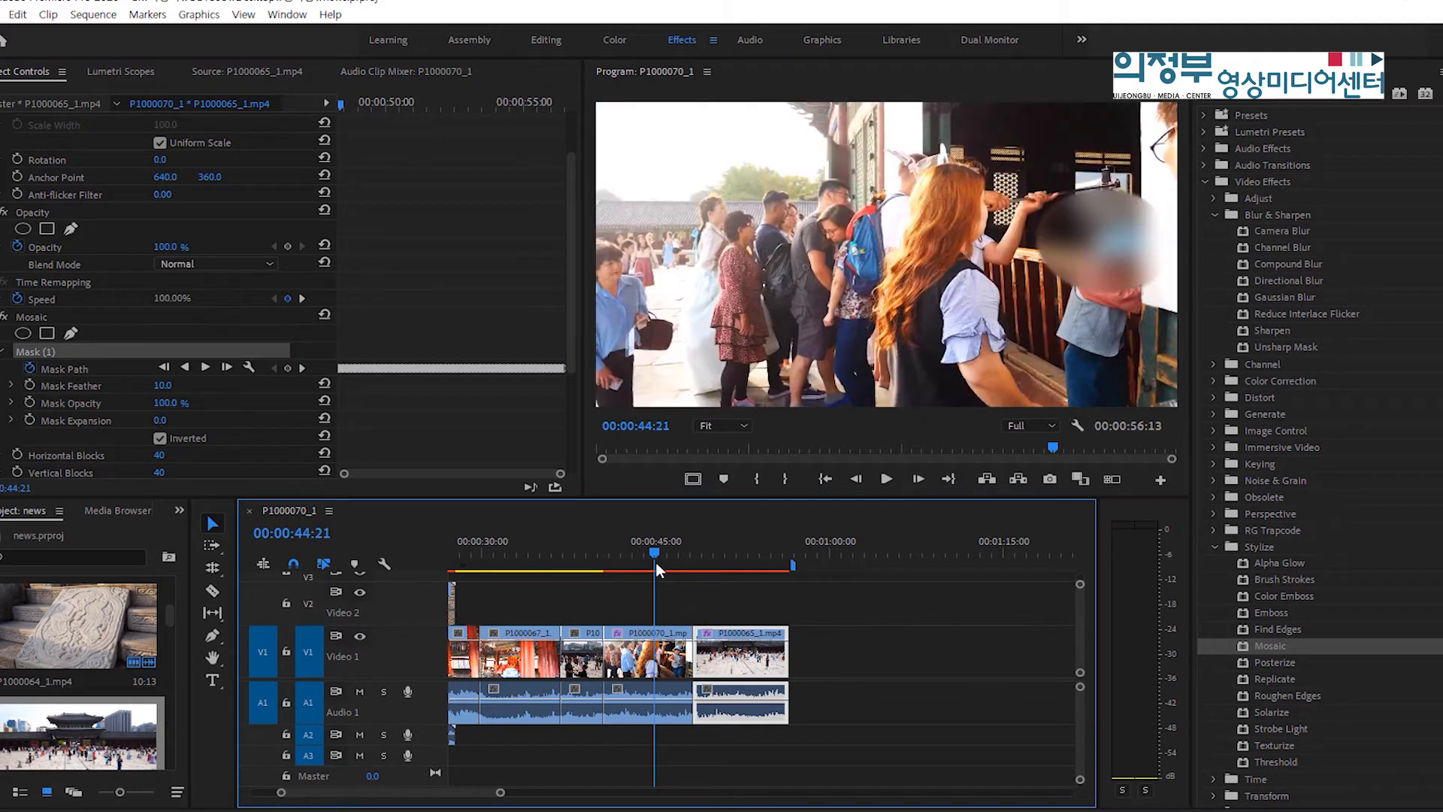
drag(652, 559, 616, 556)
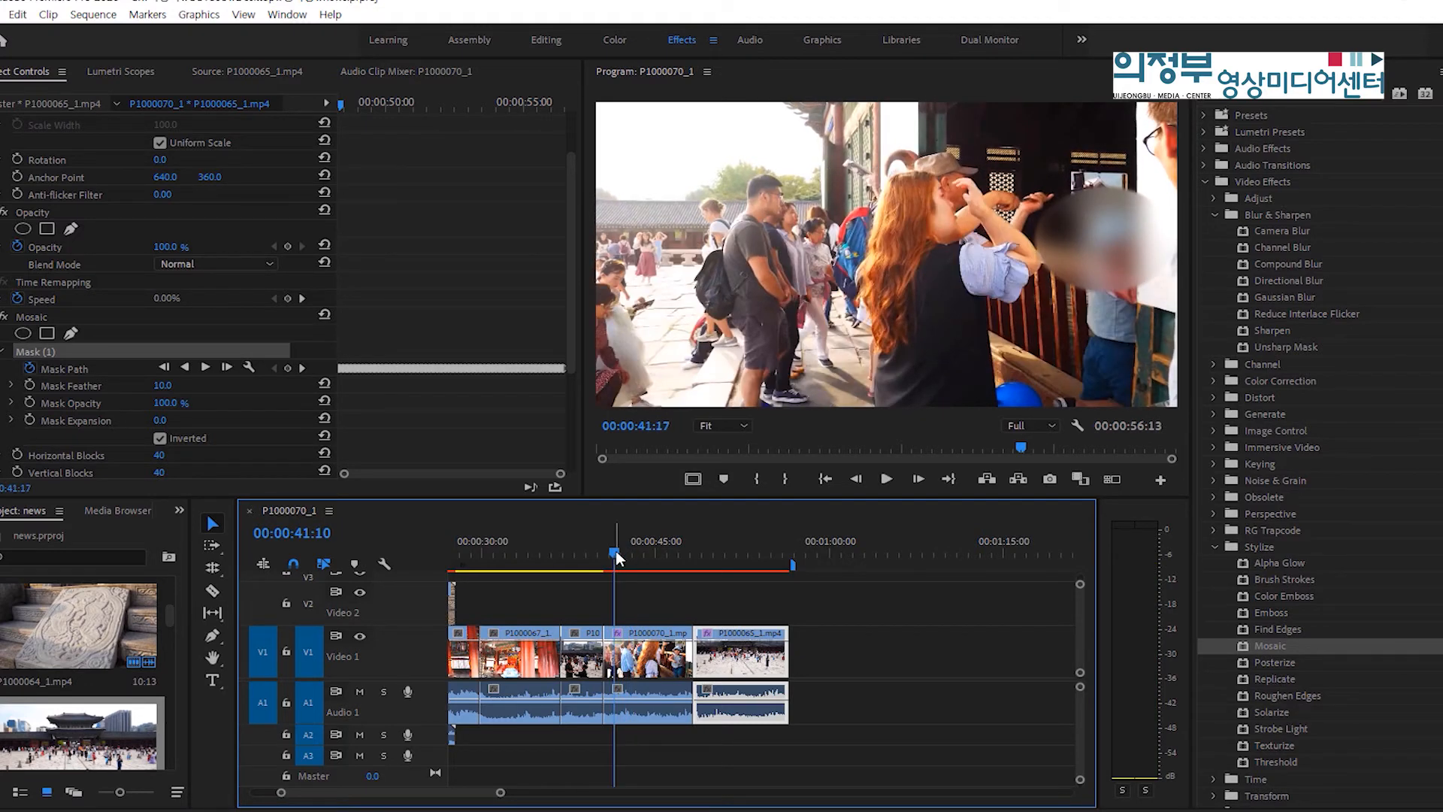
key(space)
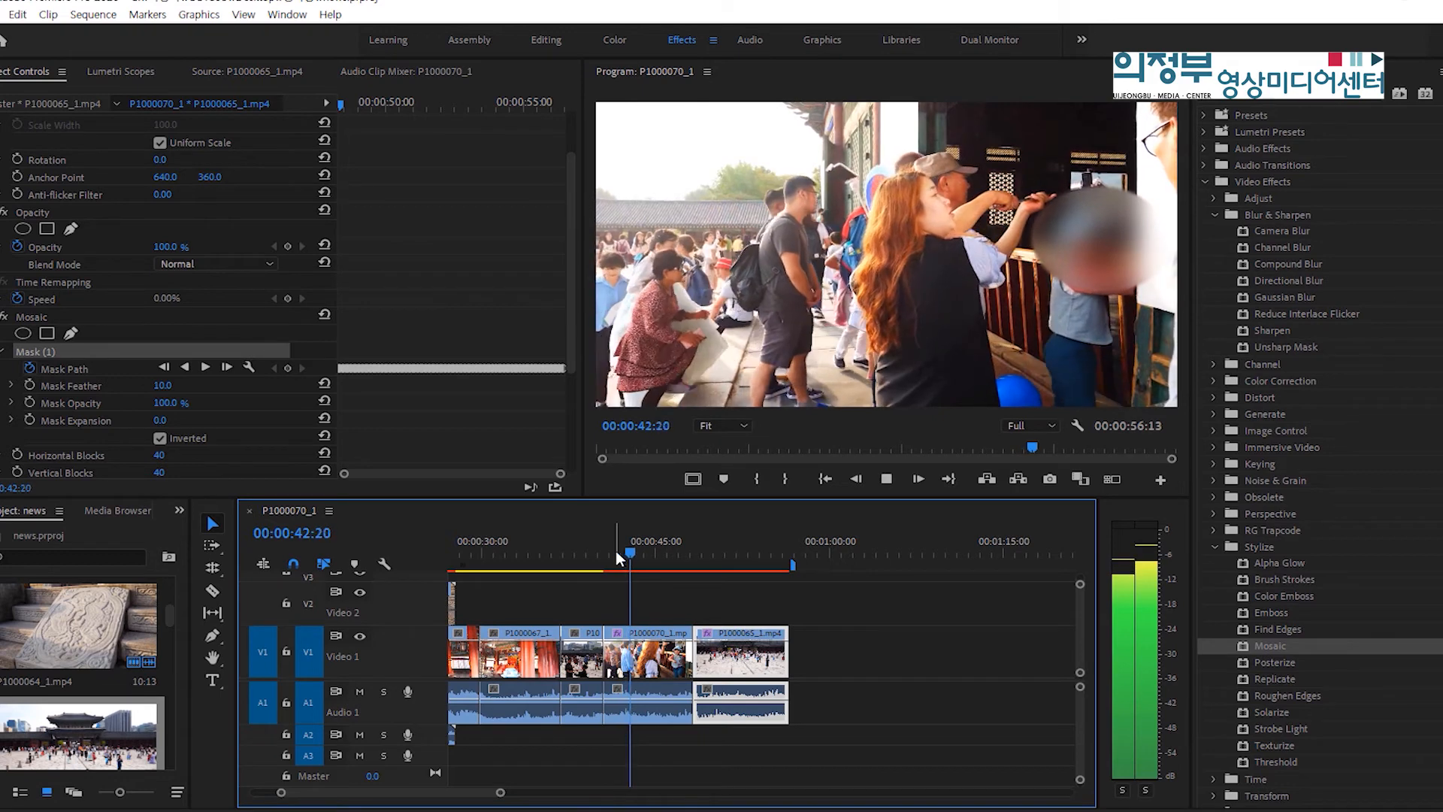
key(space)
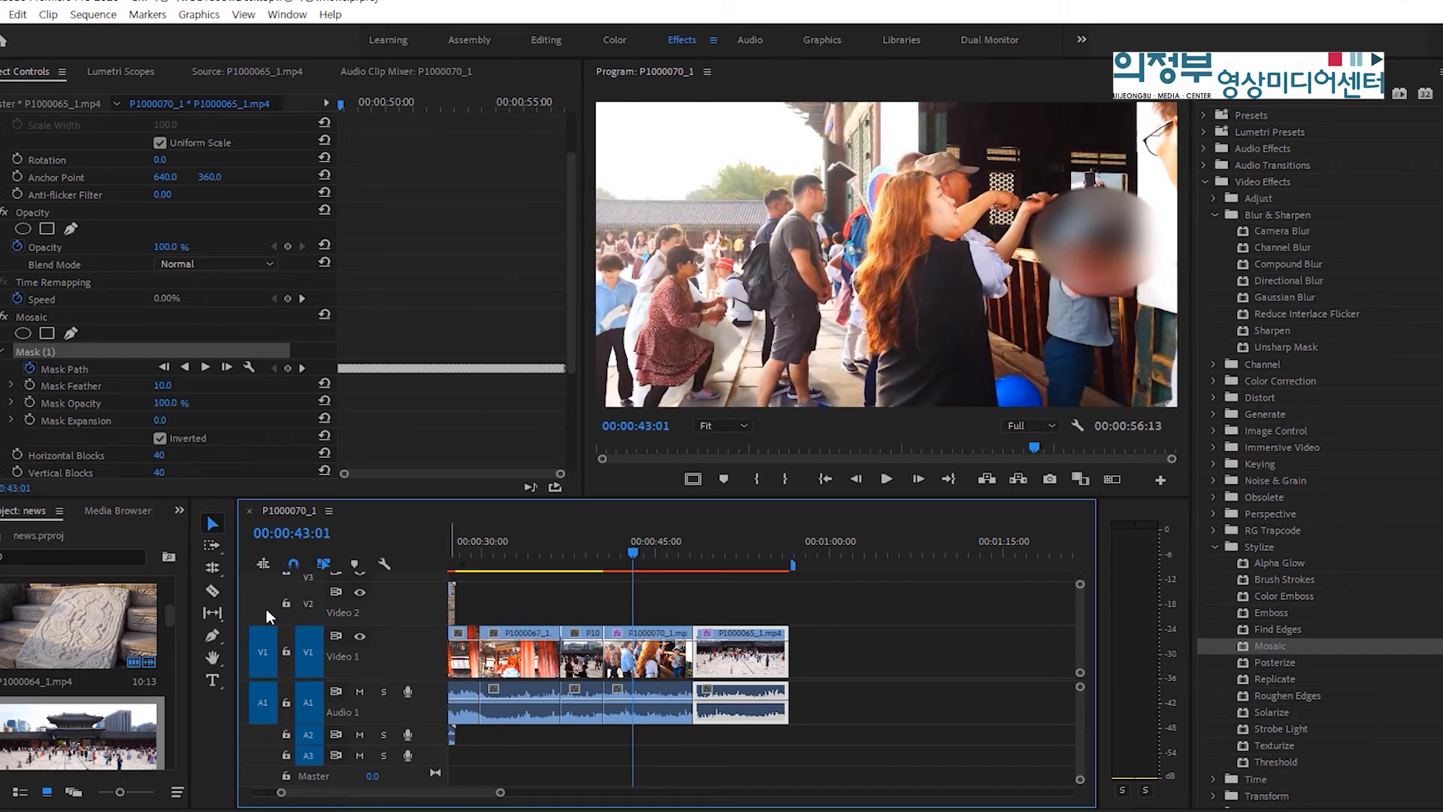
- Append P1000070_1.mp4 after the last clip on Video 1 and place the playhead on it at 00:00:57:06
scroll(94, 684, down, 2)
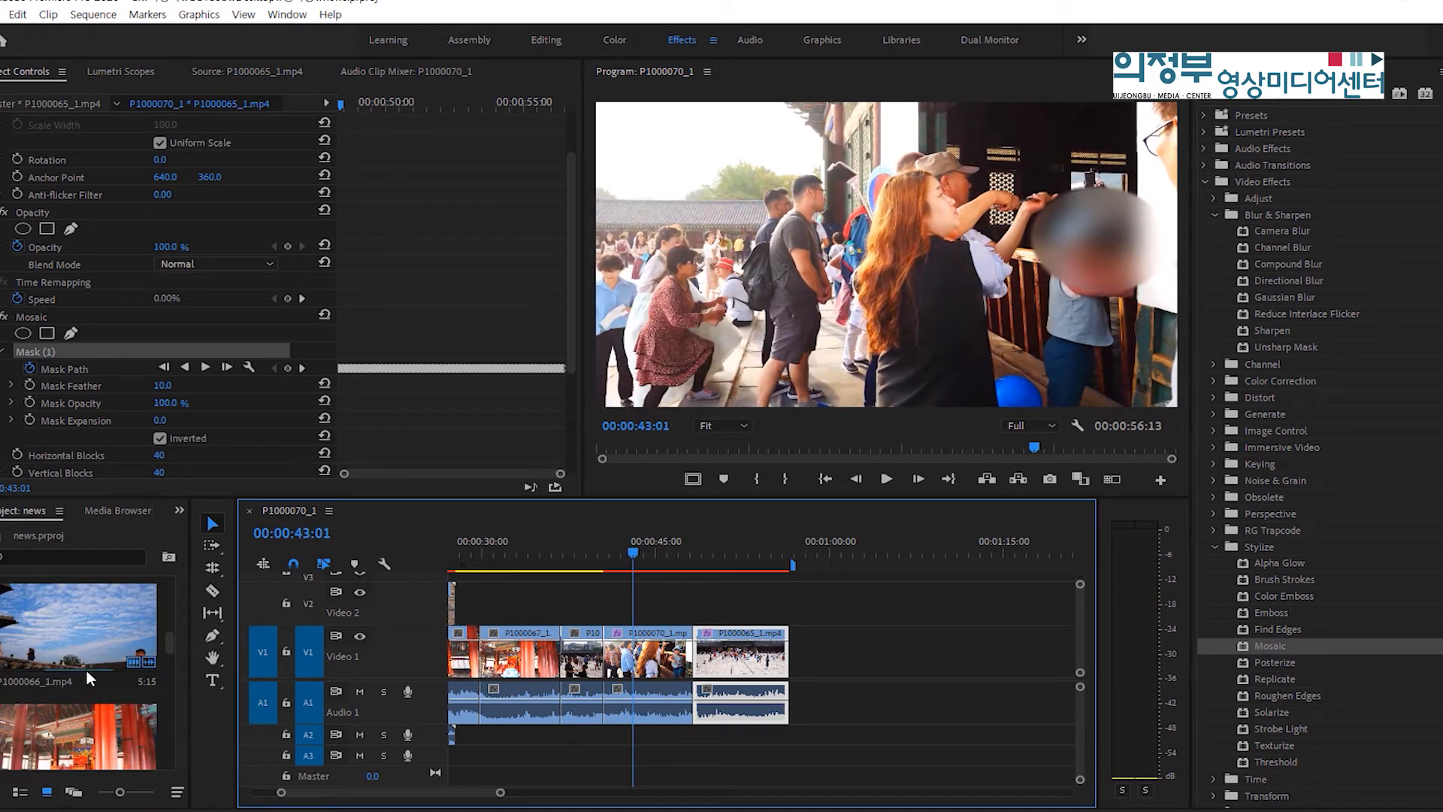
scroll(87, 676, down, 1)
scroll(88, 676, down, 2)
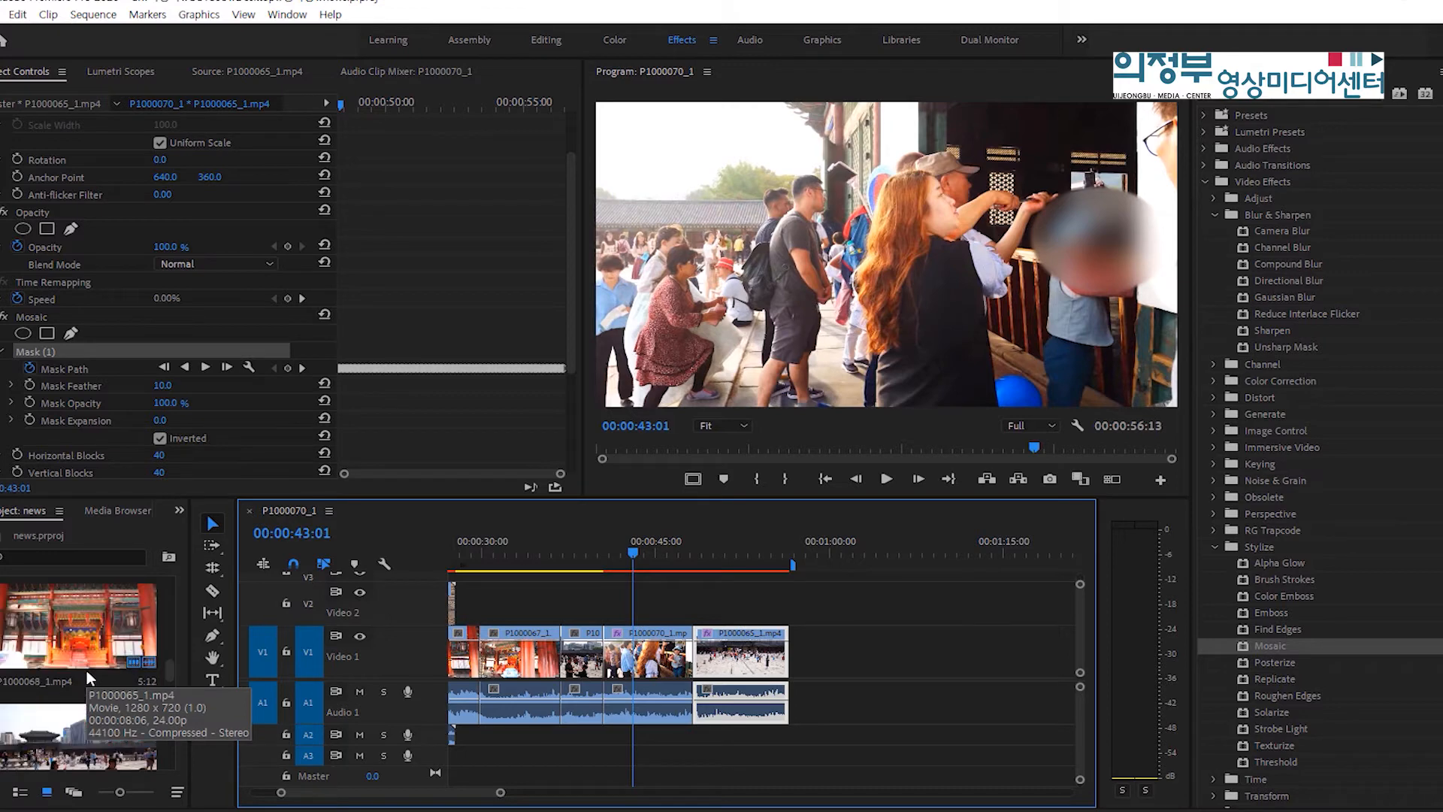
scroll(87, 677, down, 1)
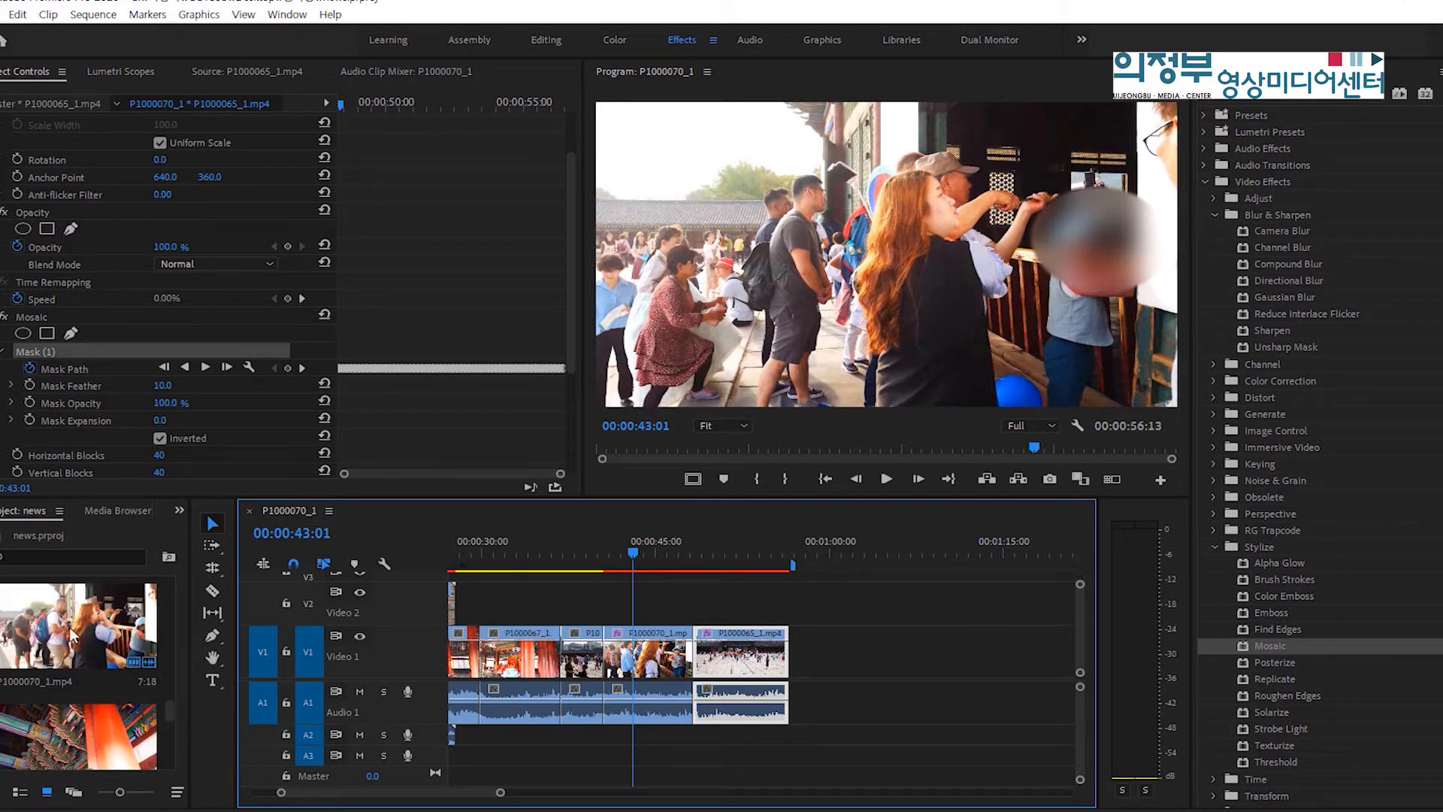
drag(87, 661, 793, 645)
click(798, 556)
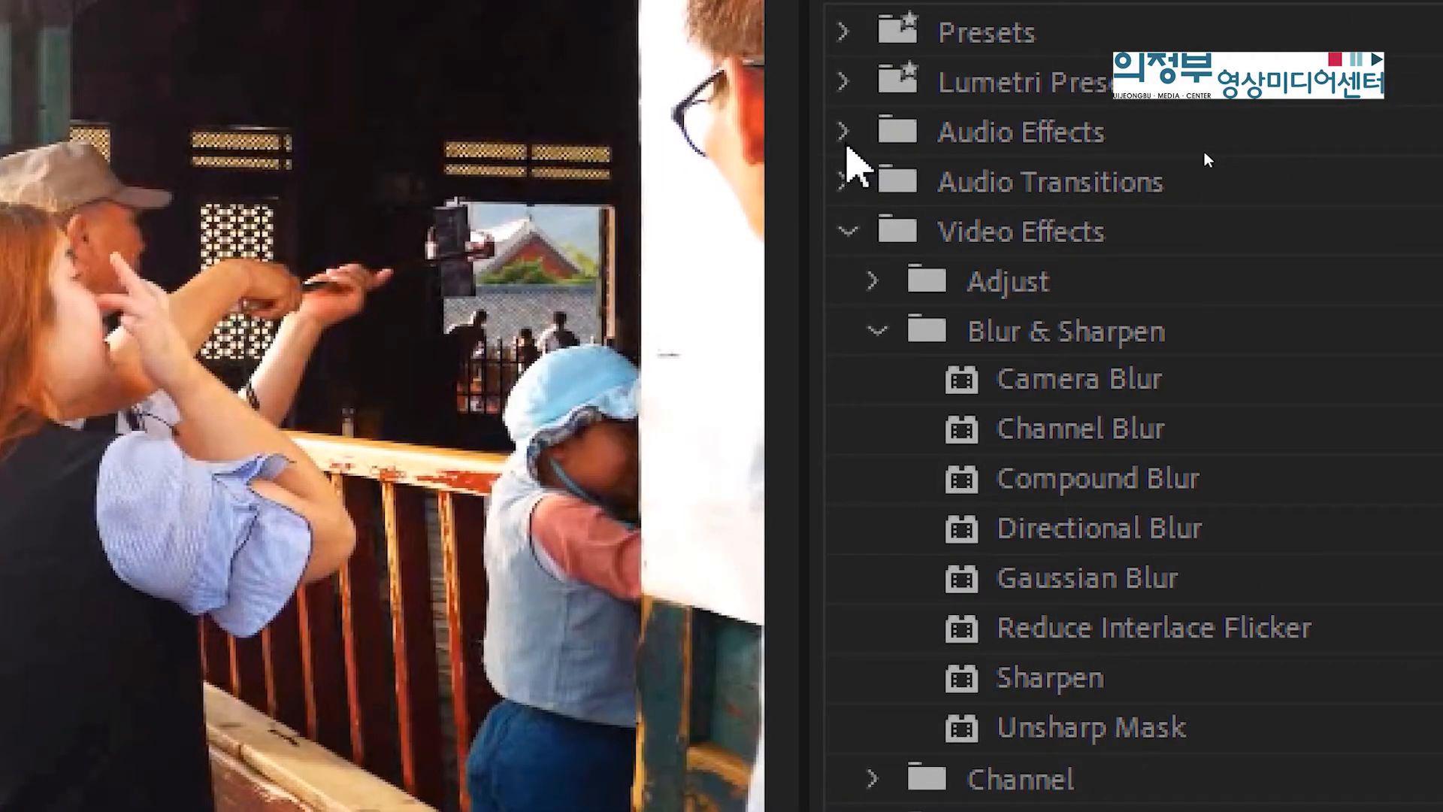
- Apply the Time and Pitch audio effect Pitch Shifter to the last P1000070_1.mp4 clip and play back its sound
click(846, 139)
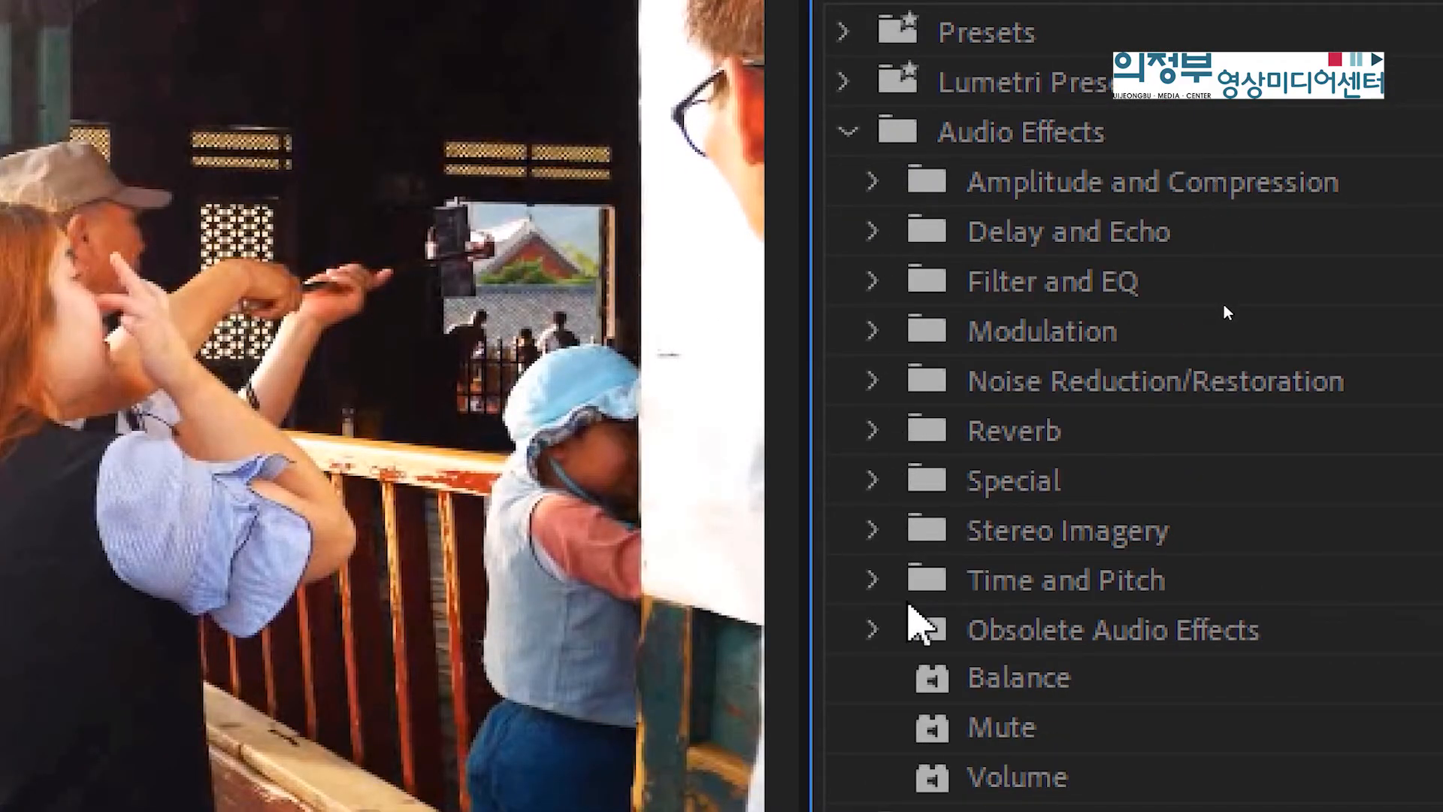
click(878, 592)
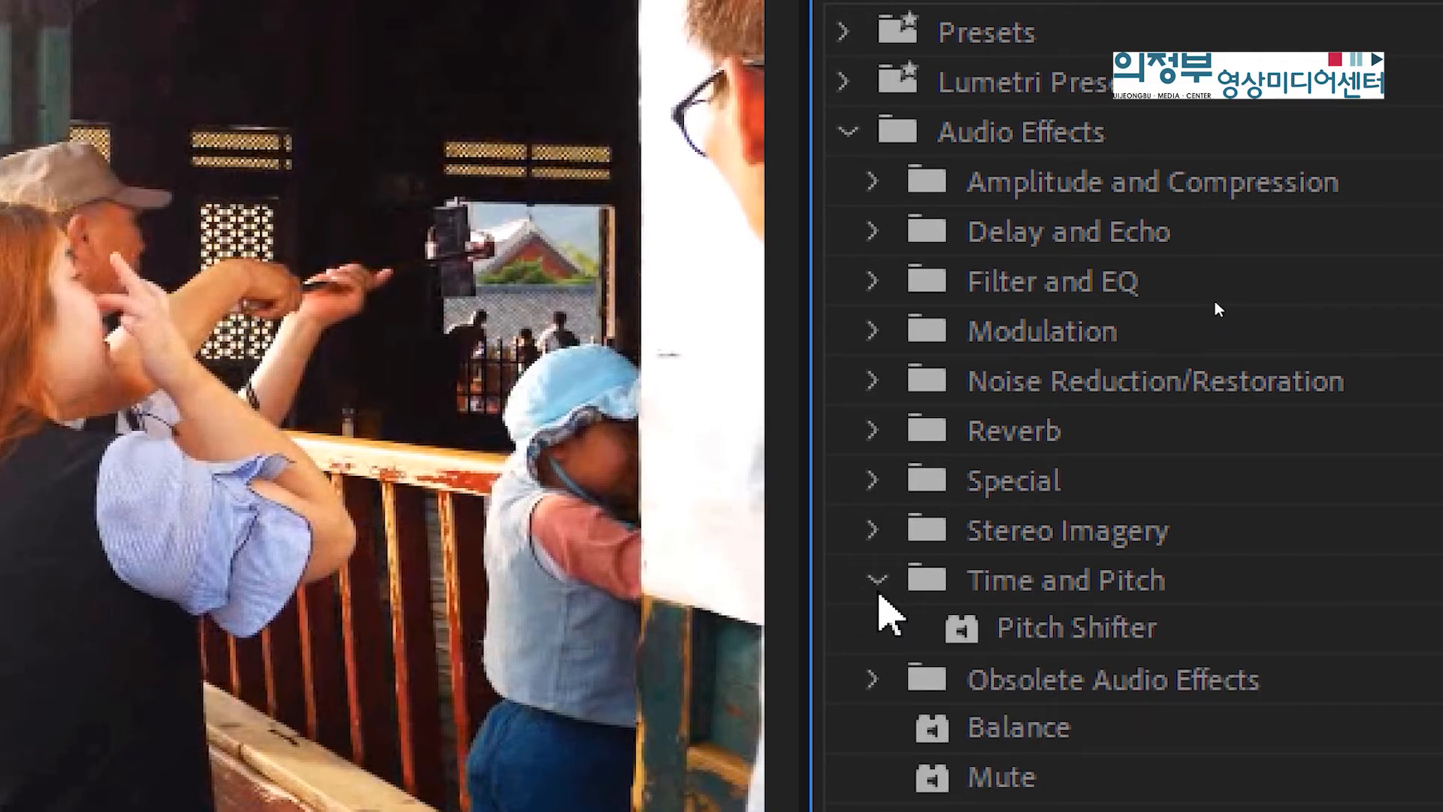
click(1007, 628)
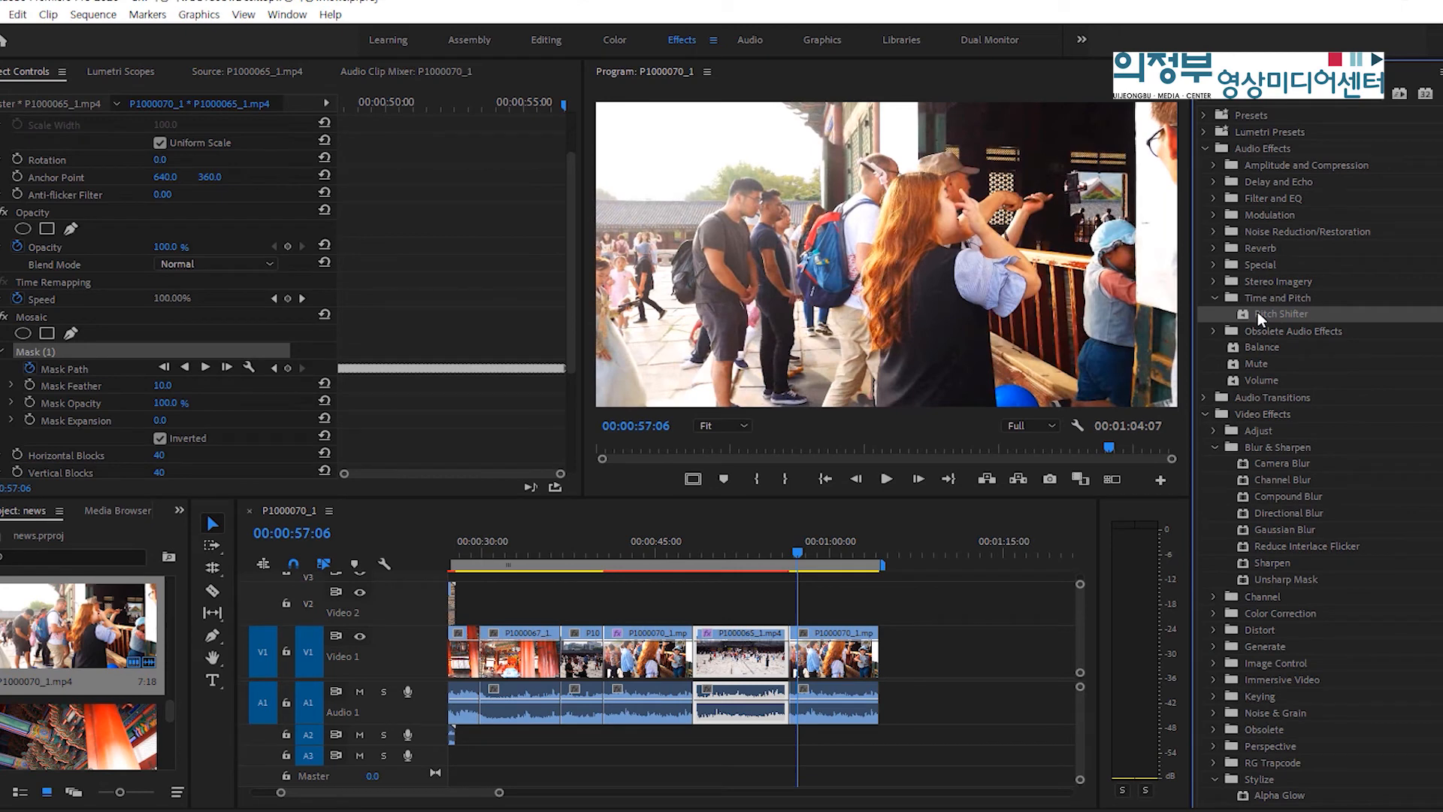
drag(1256, 311, 849, 693)
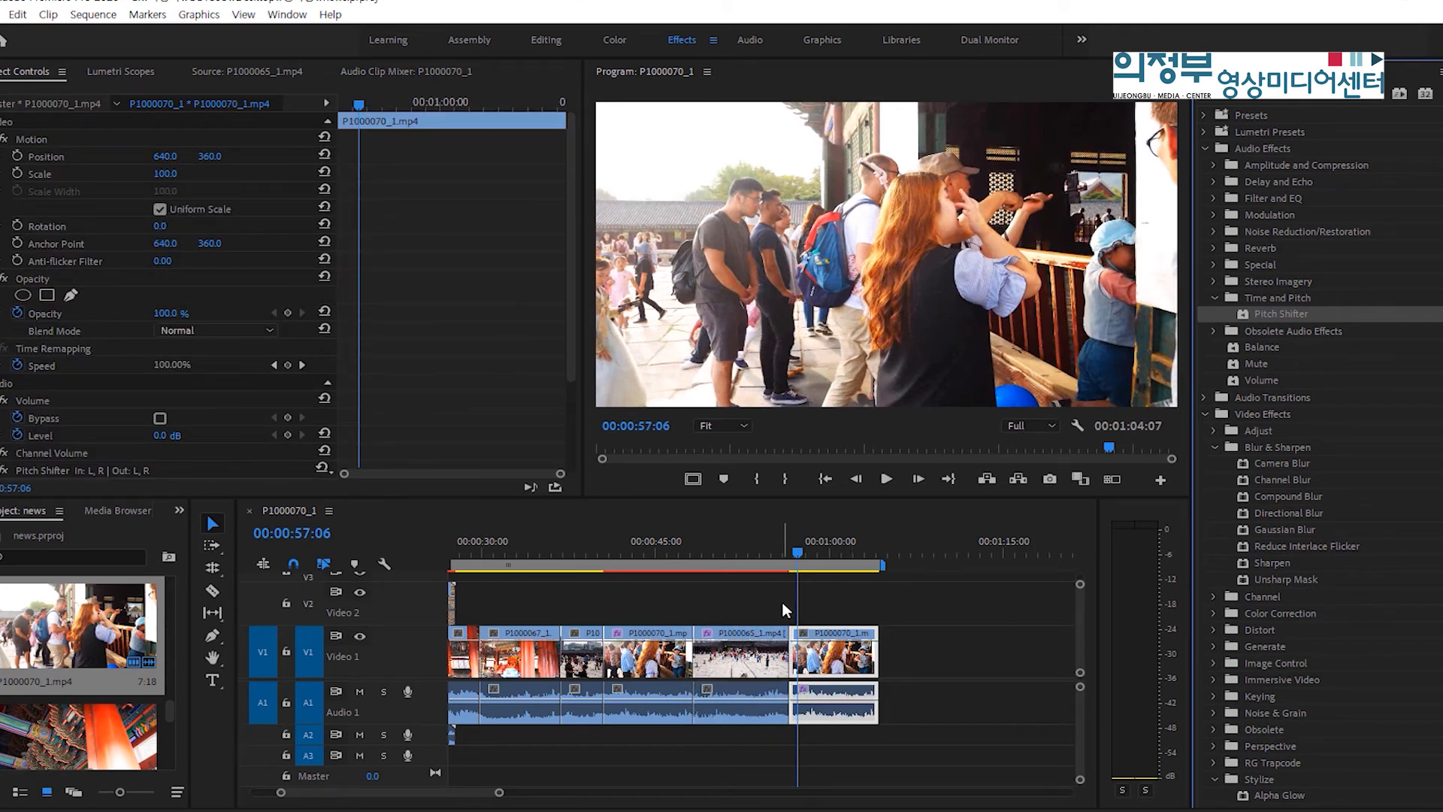
key(space)
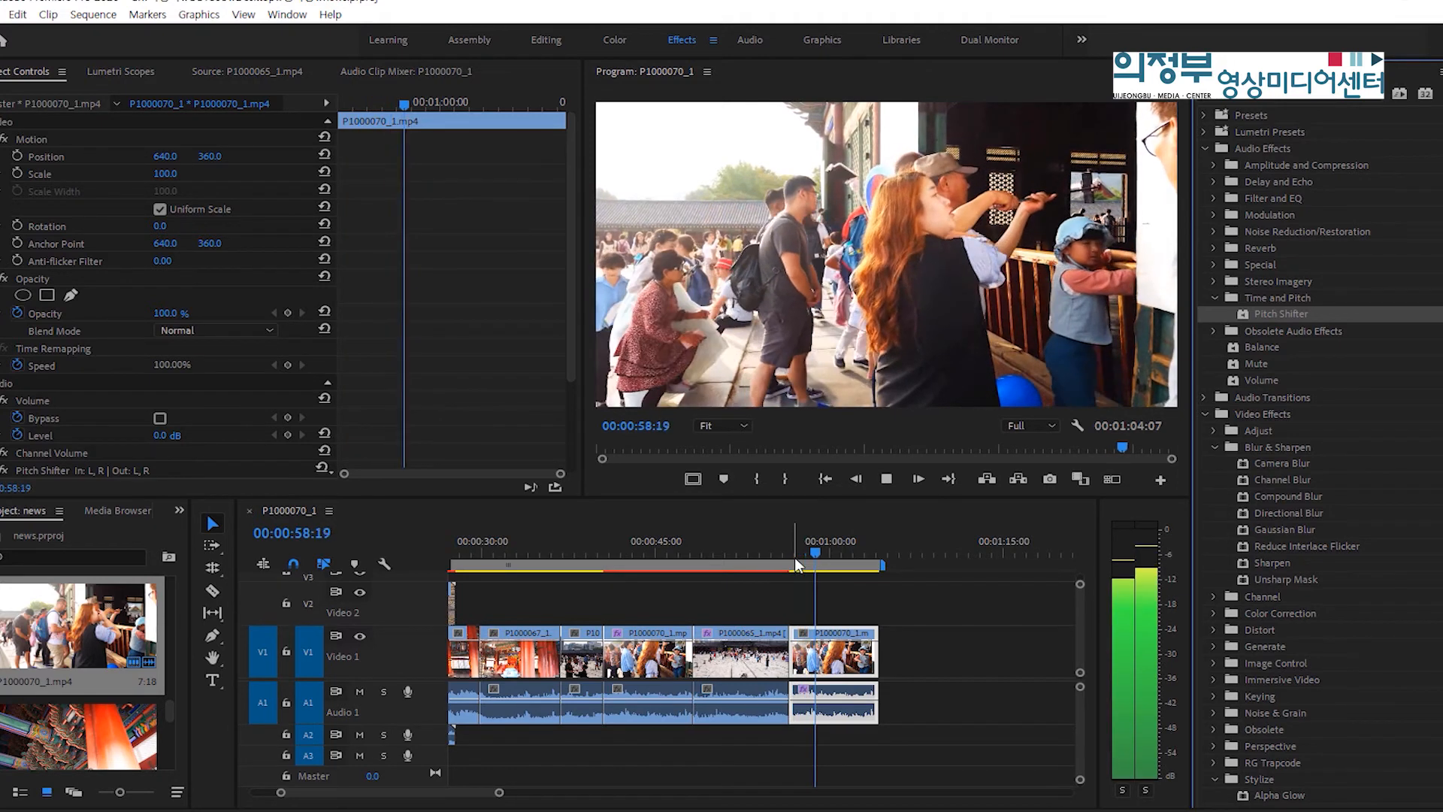
key(space)
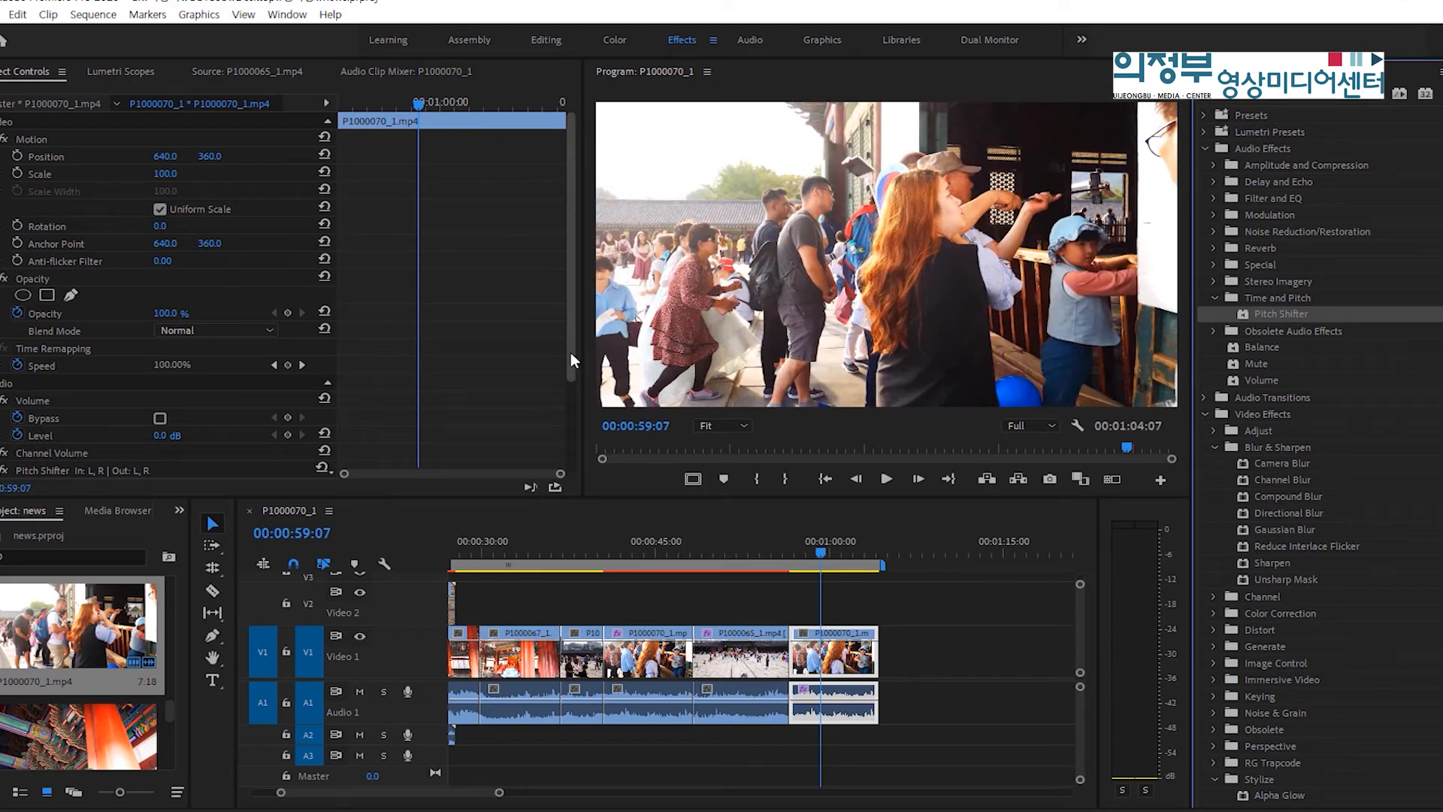
- Show the Pitch Shifter's Transpose Ratio parameter and apply the Angry Gerbil preset to the last clip
drag(571, 356, 579, 462)
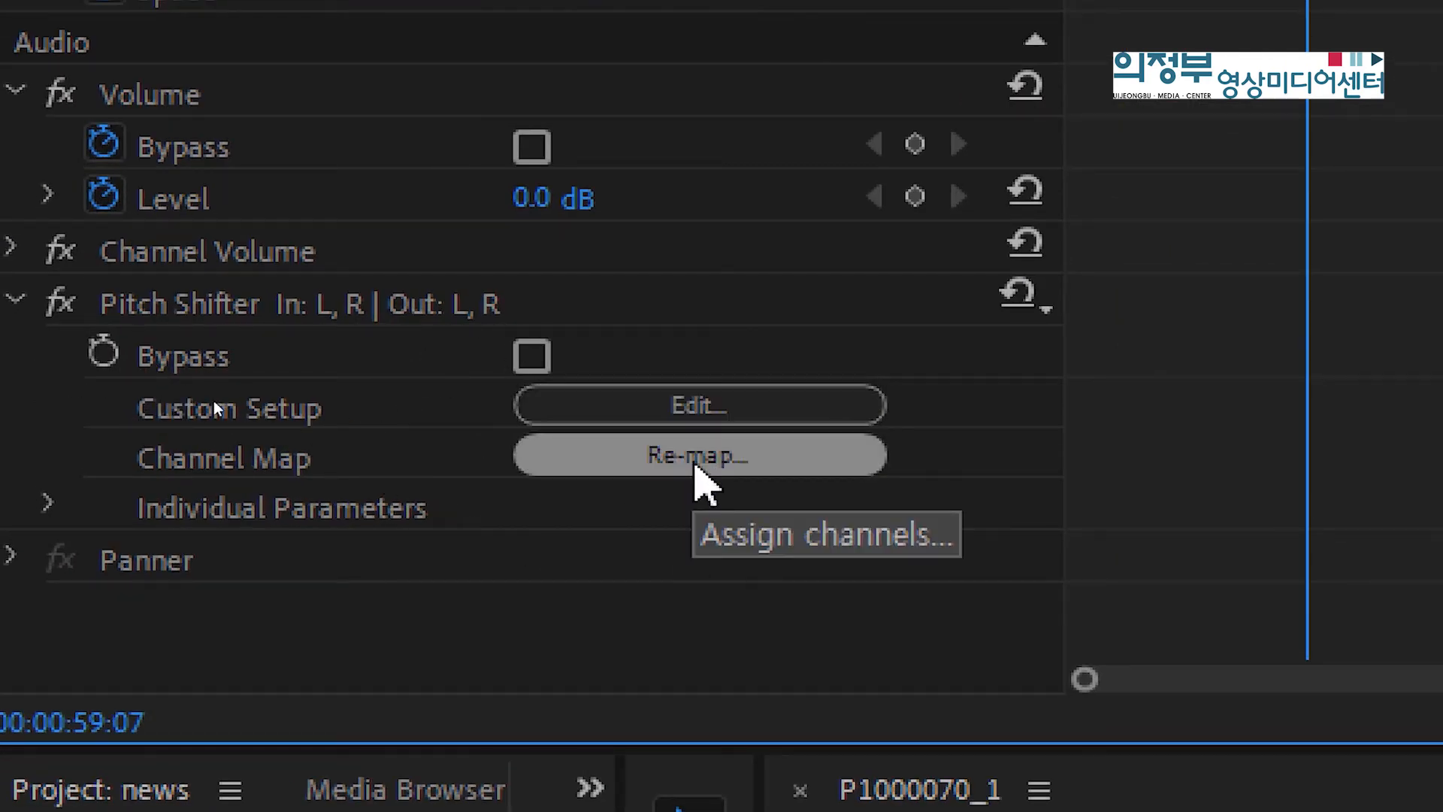
click(50, 502)
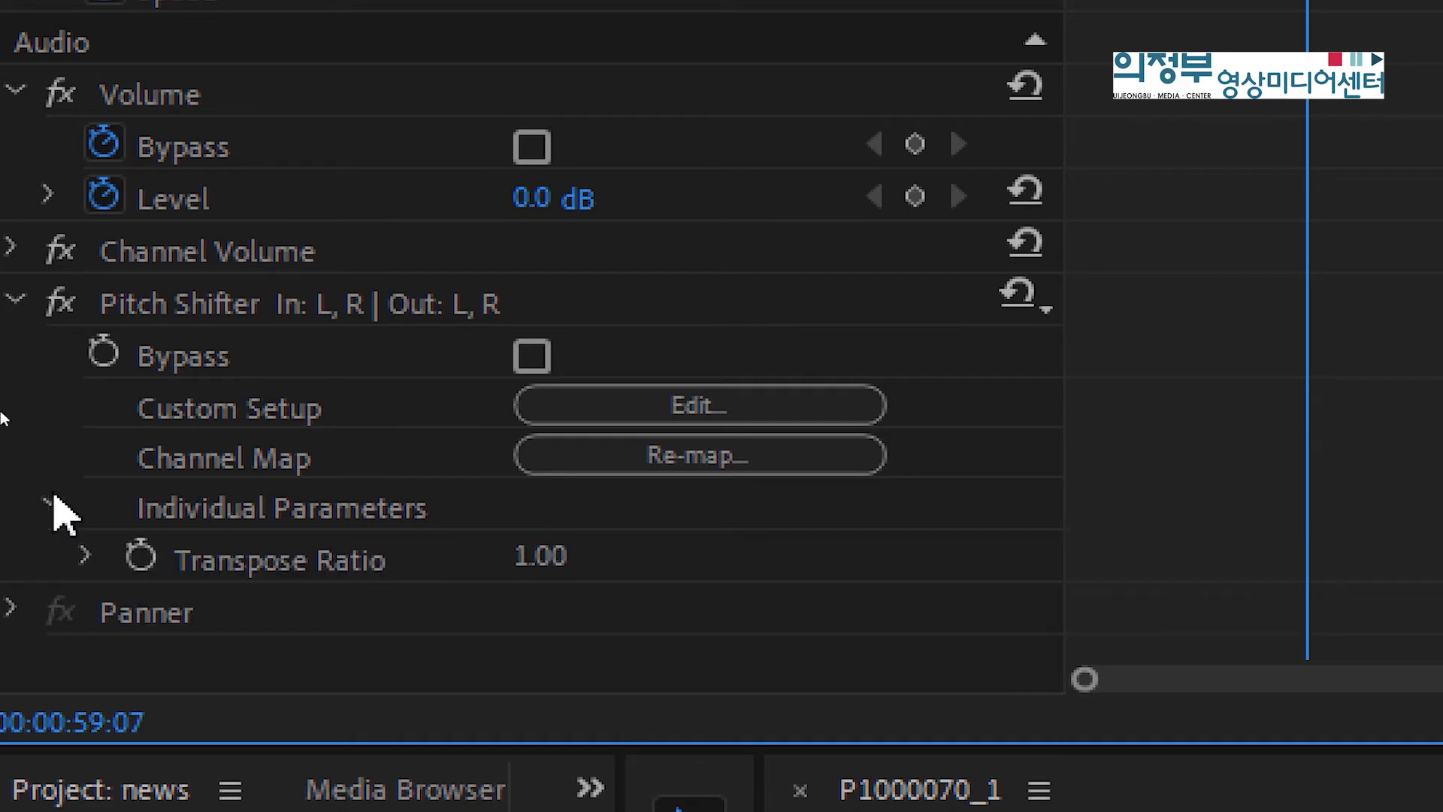
click(85, 556)
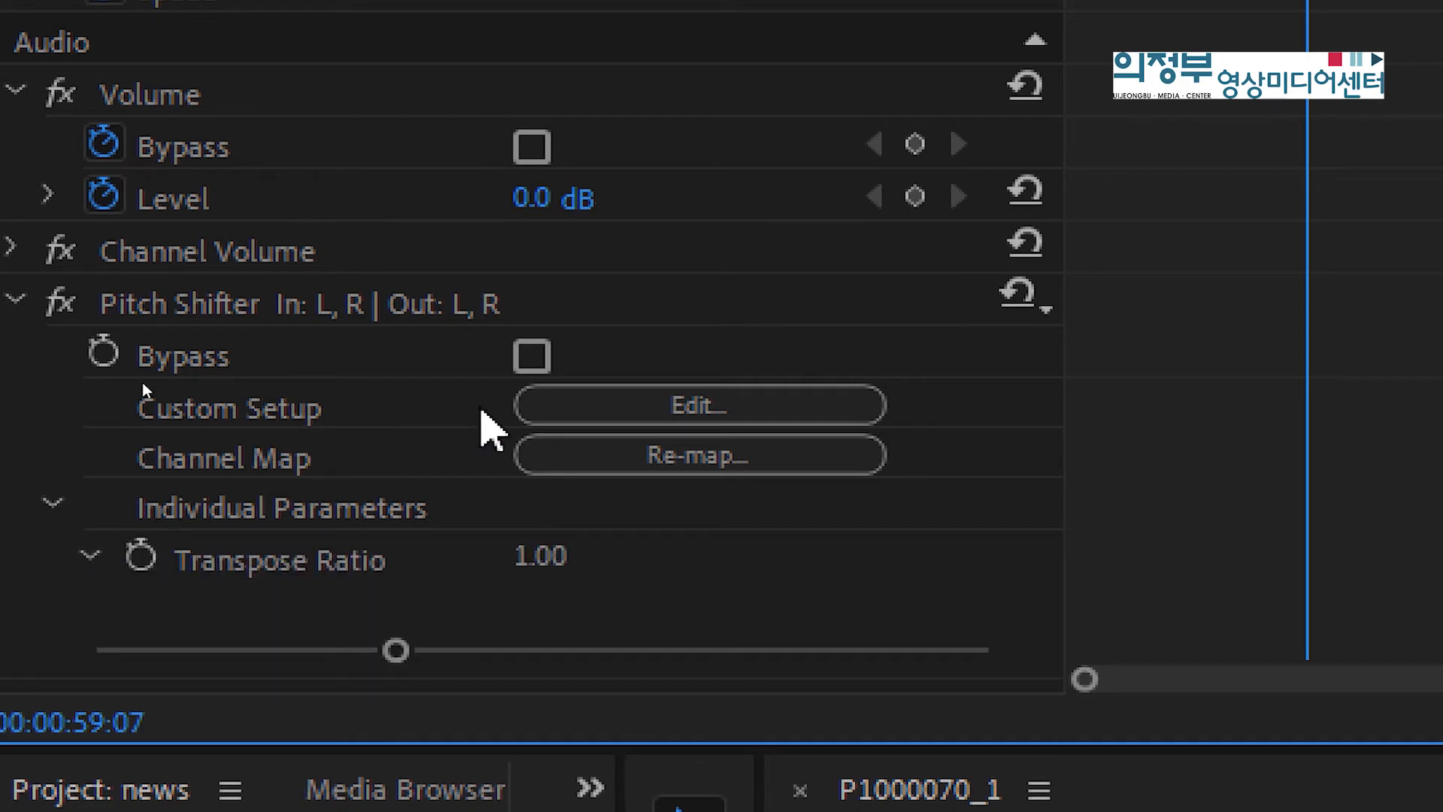
click(1001, 301)
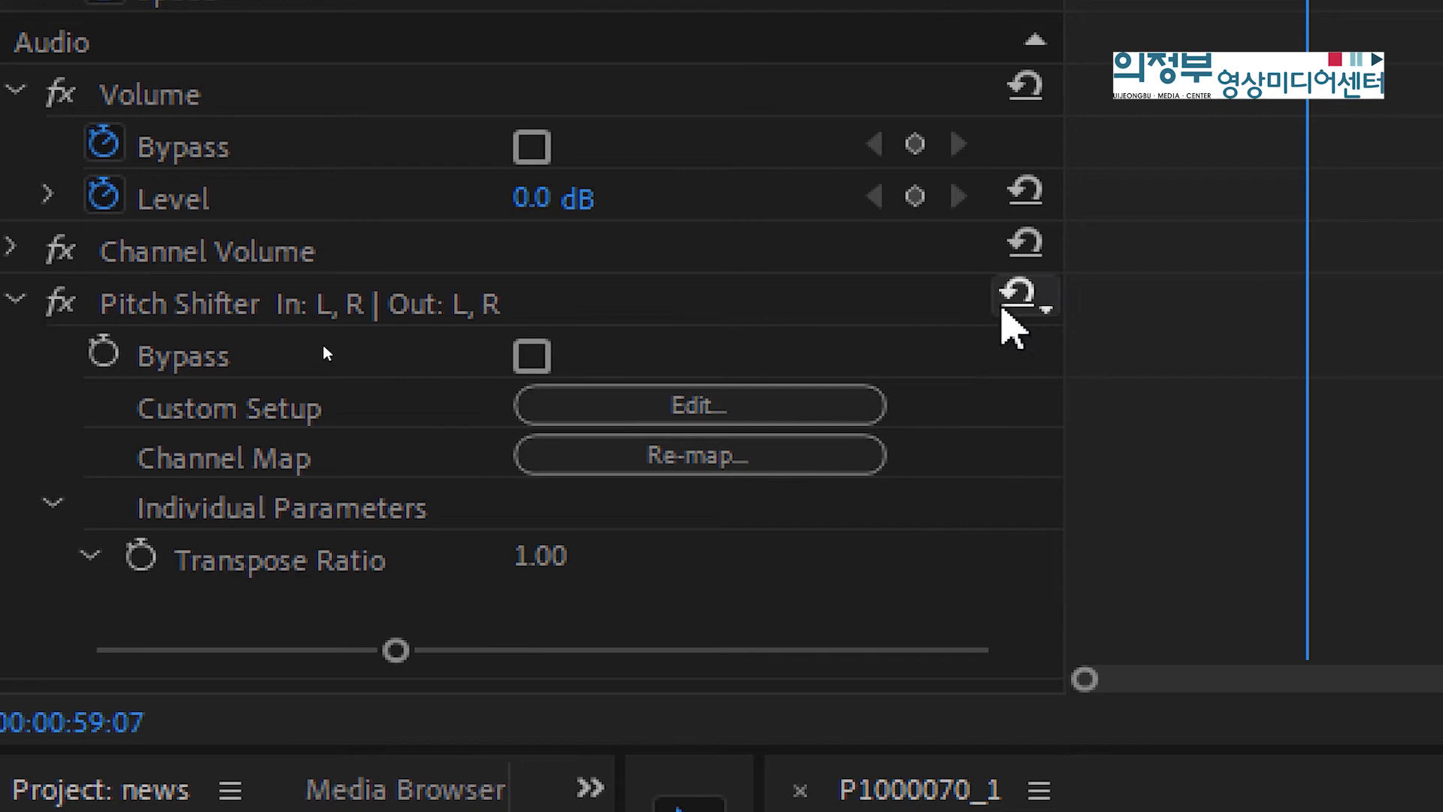
click(1015, 300)
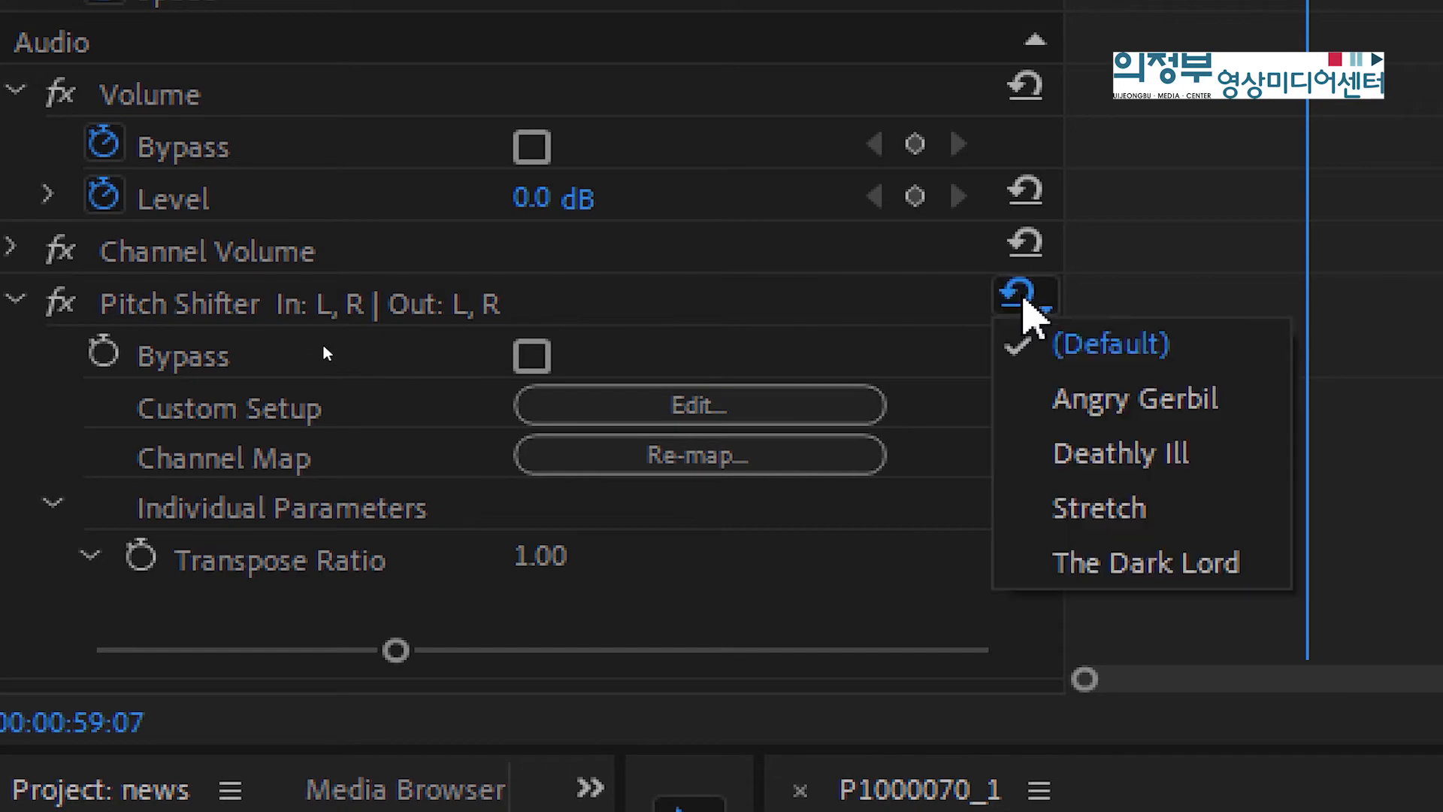
click(1083, 396)
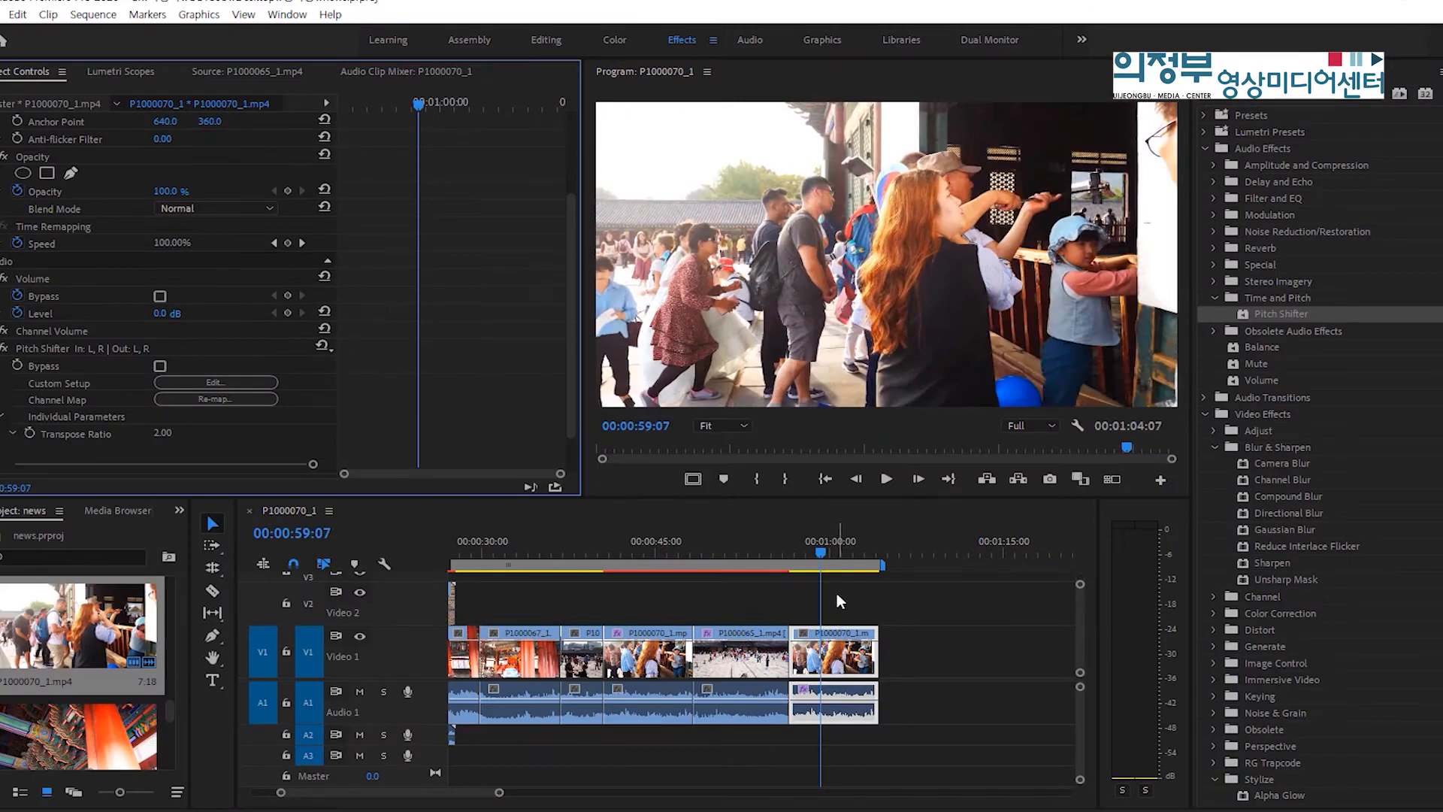
- Play the last clip from 00:00:57:06 to listen to the pitch-shifted sound
click(800, 565)
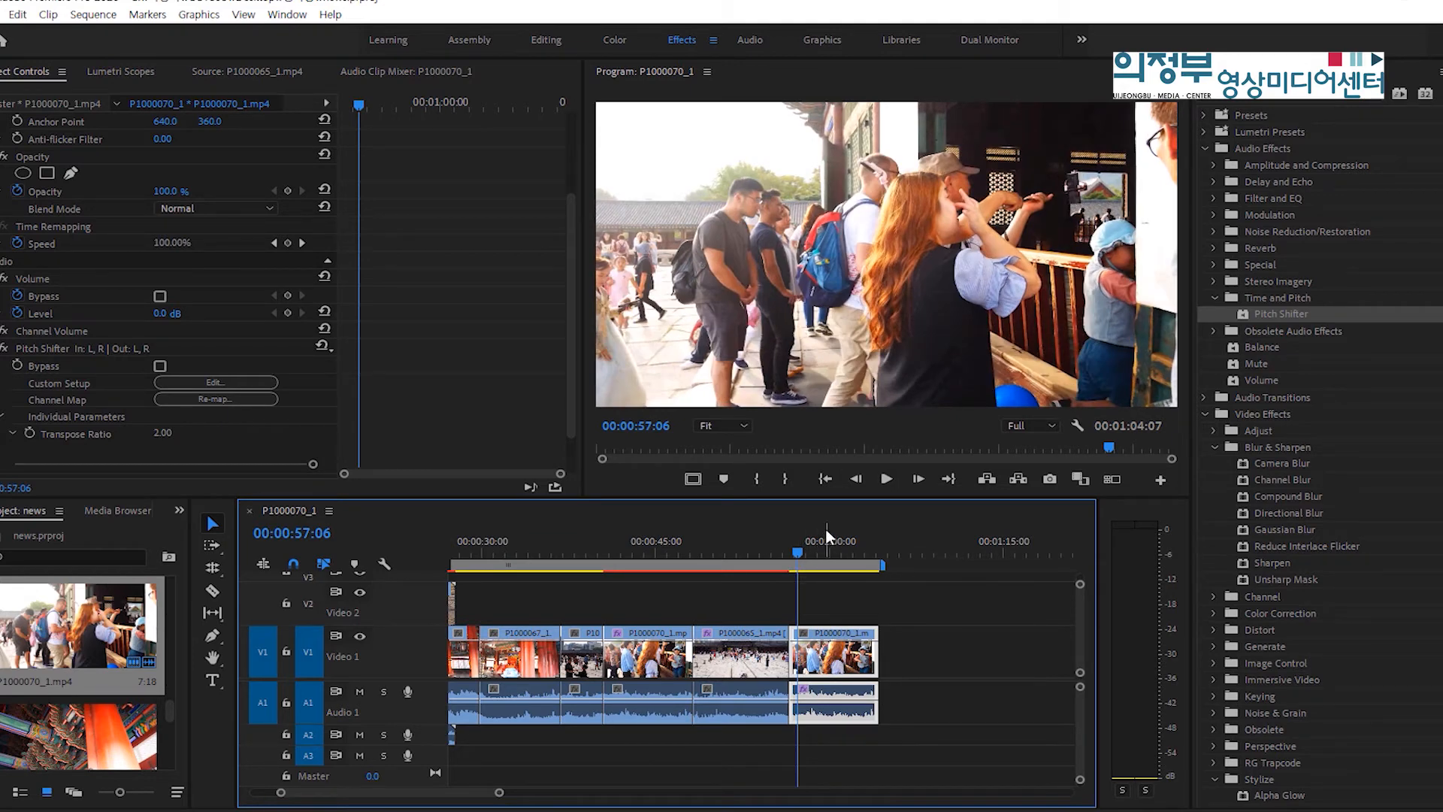
click(886, 479)
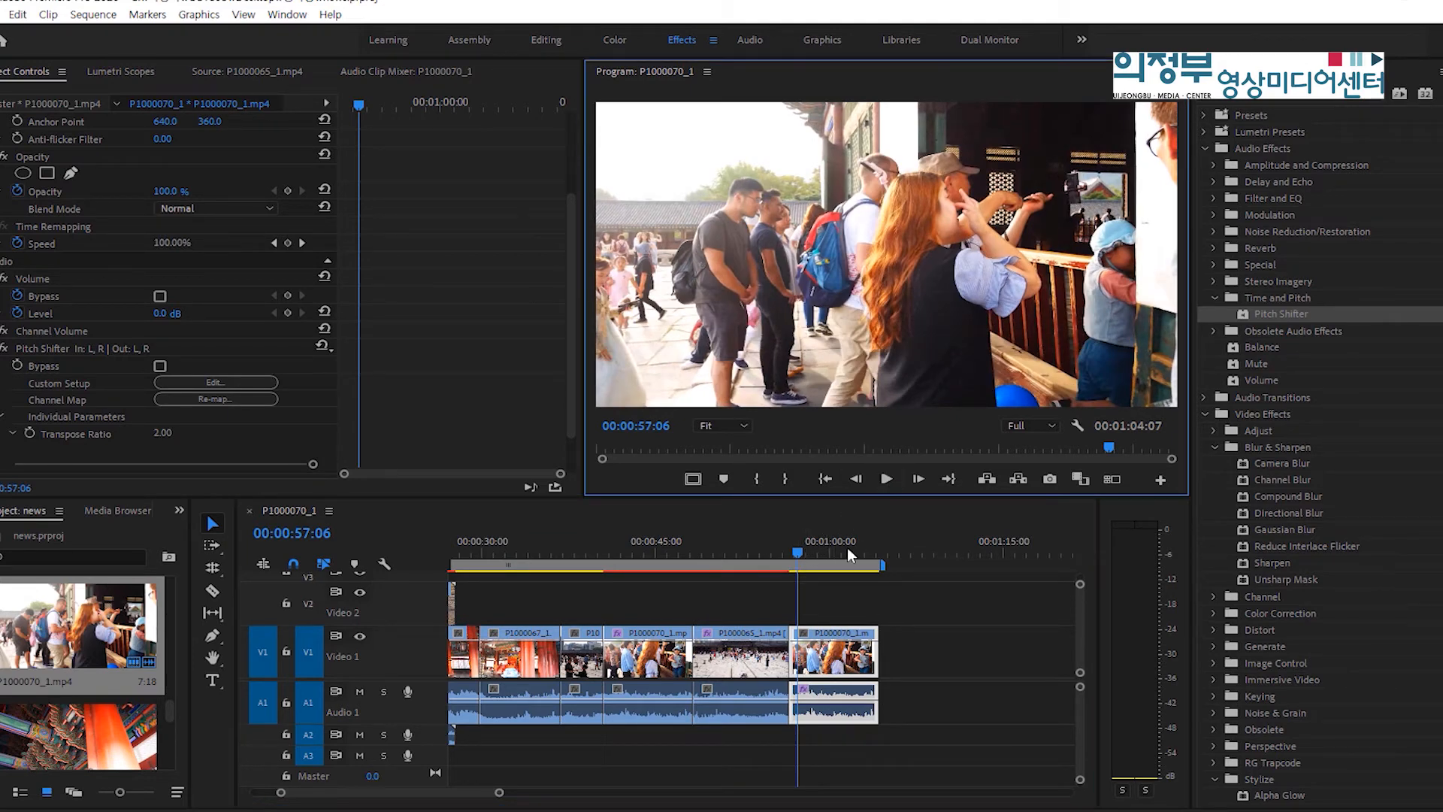
click(807, 562)
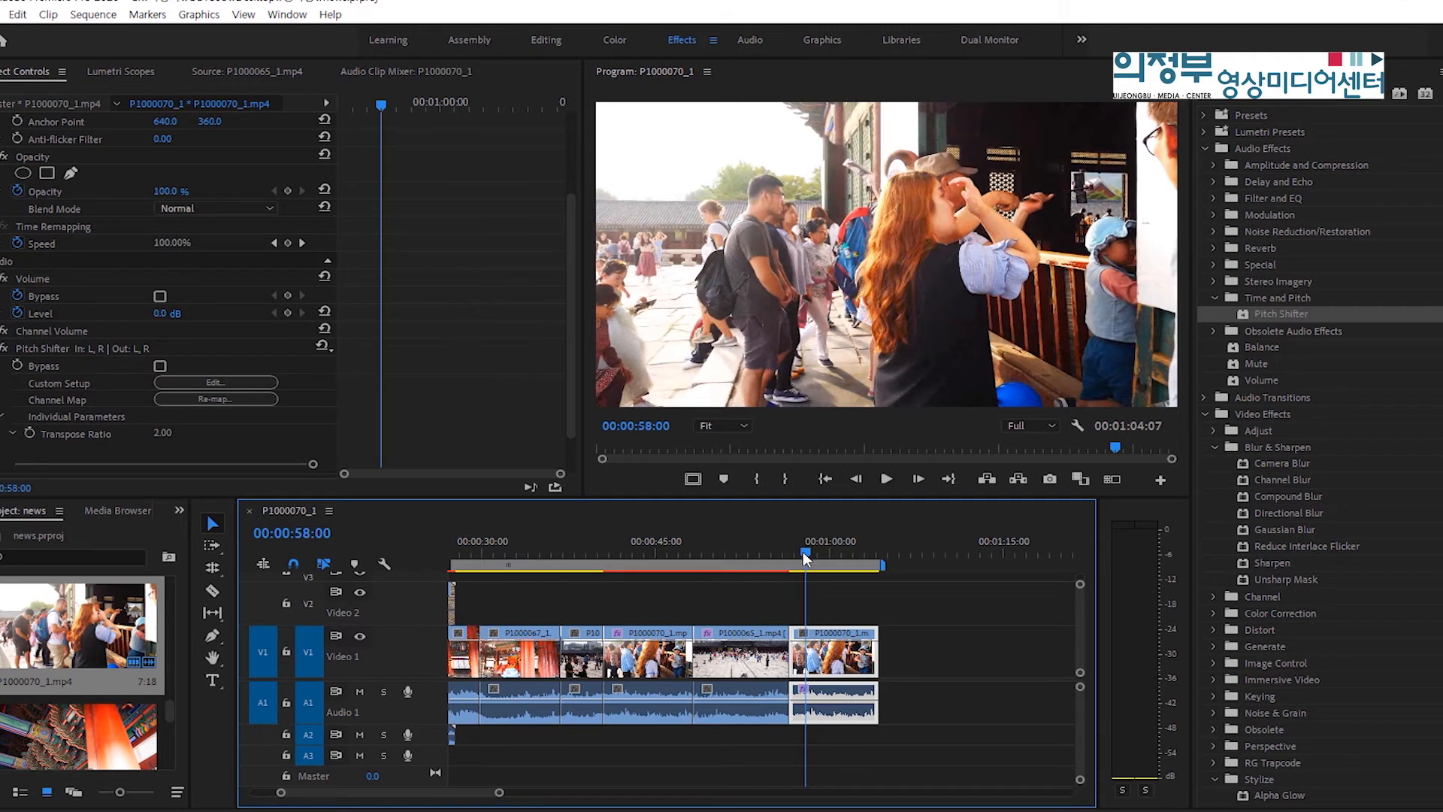
mouse_move(803, 551)
mouse_down()
mouse_move(816, 551)
mouse_move(808, 563)
mouse_up()
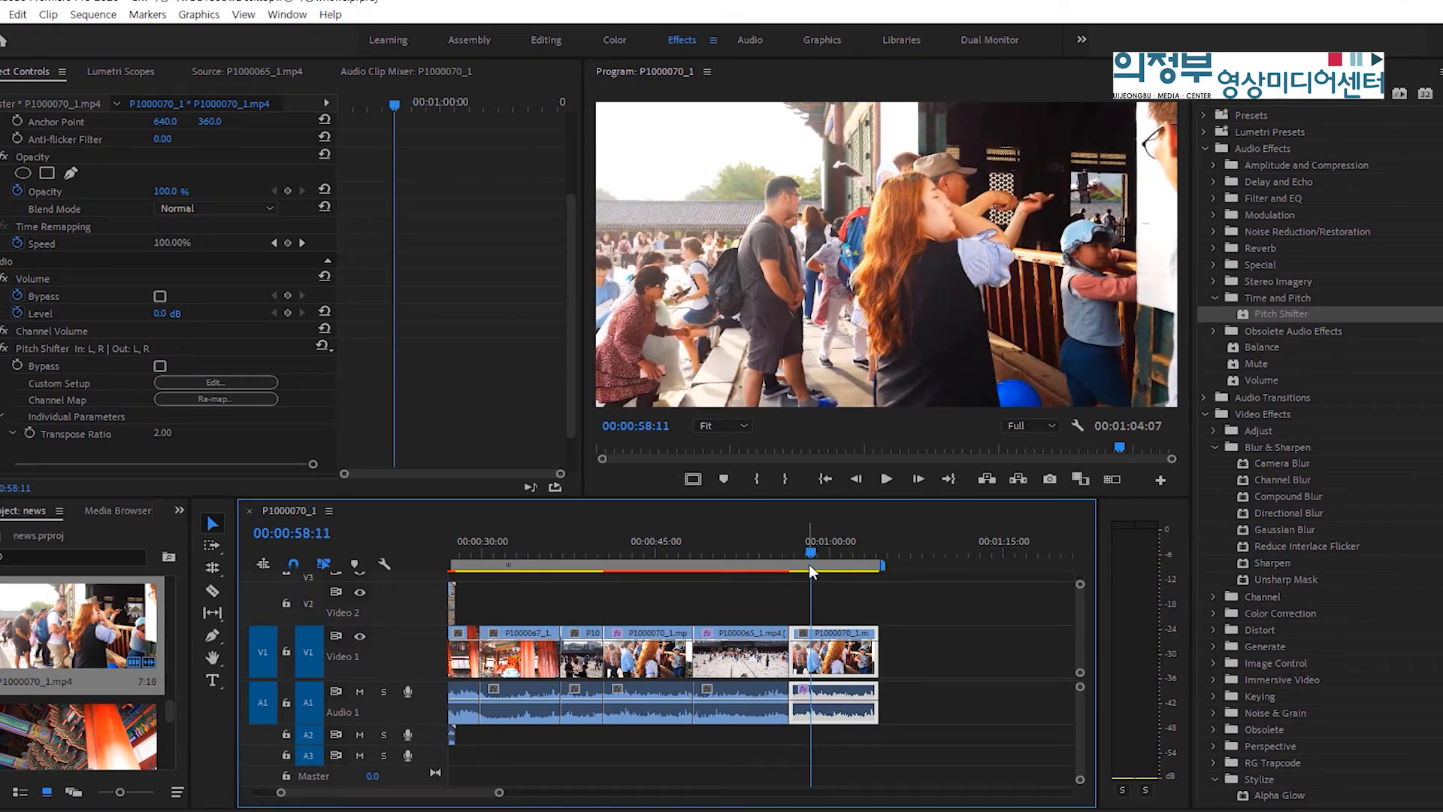
- Check the available Pitch Shifter presets, keep Angry Gerbil, and listen to the last clip again from about 00:00:58:11
click(324, 346)
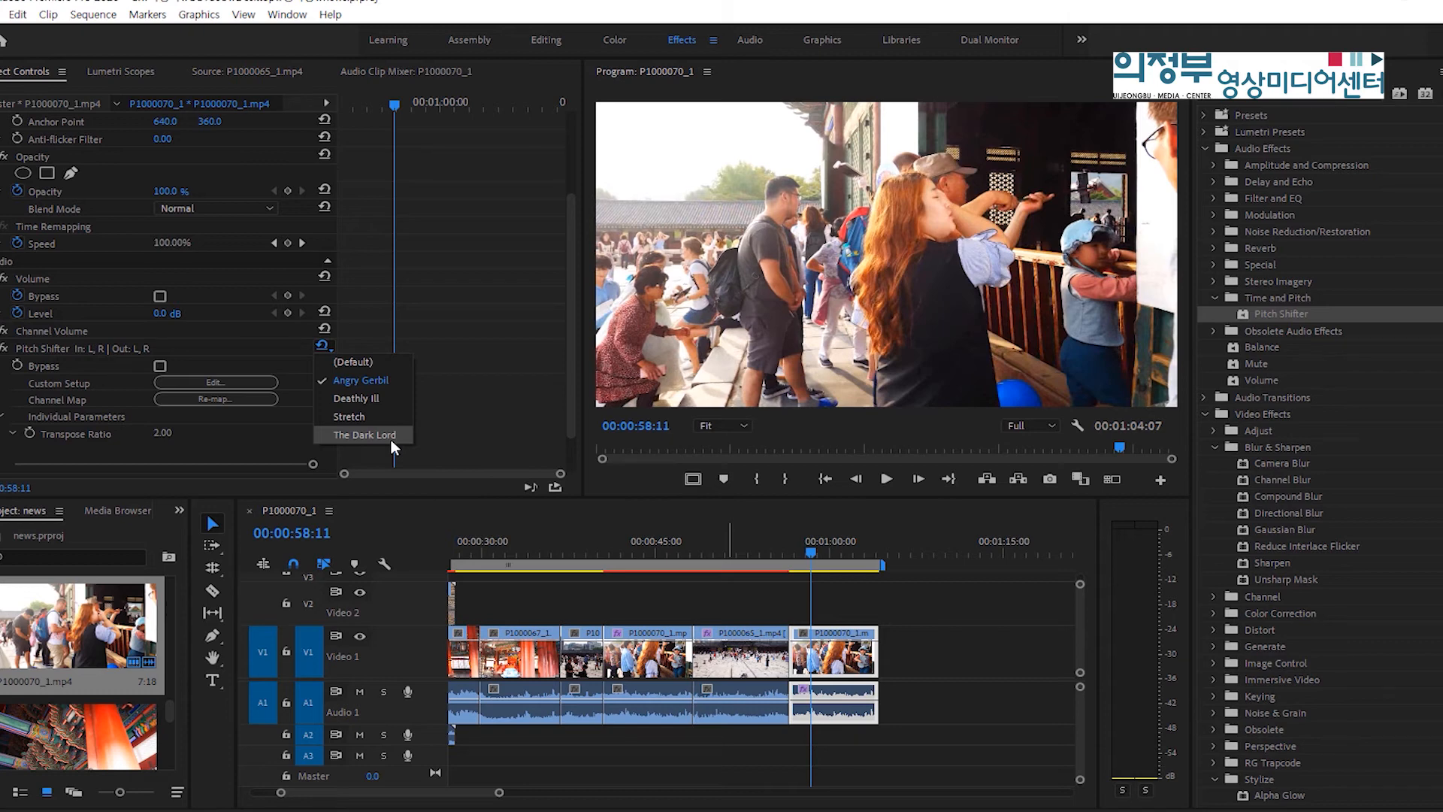
click(388, 387)
click(815, 567)
key(space)
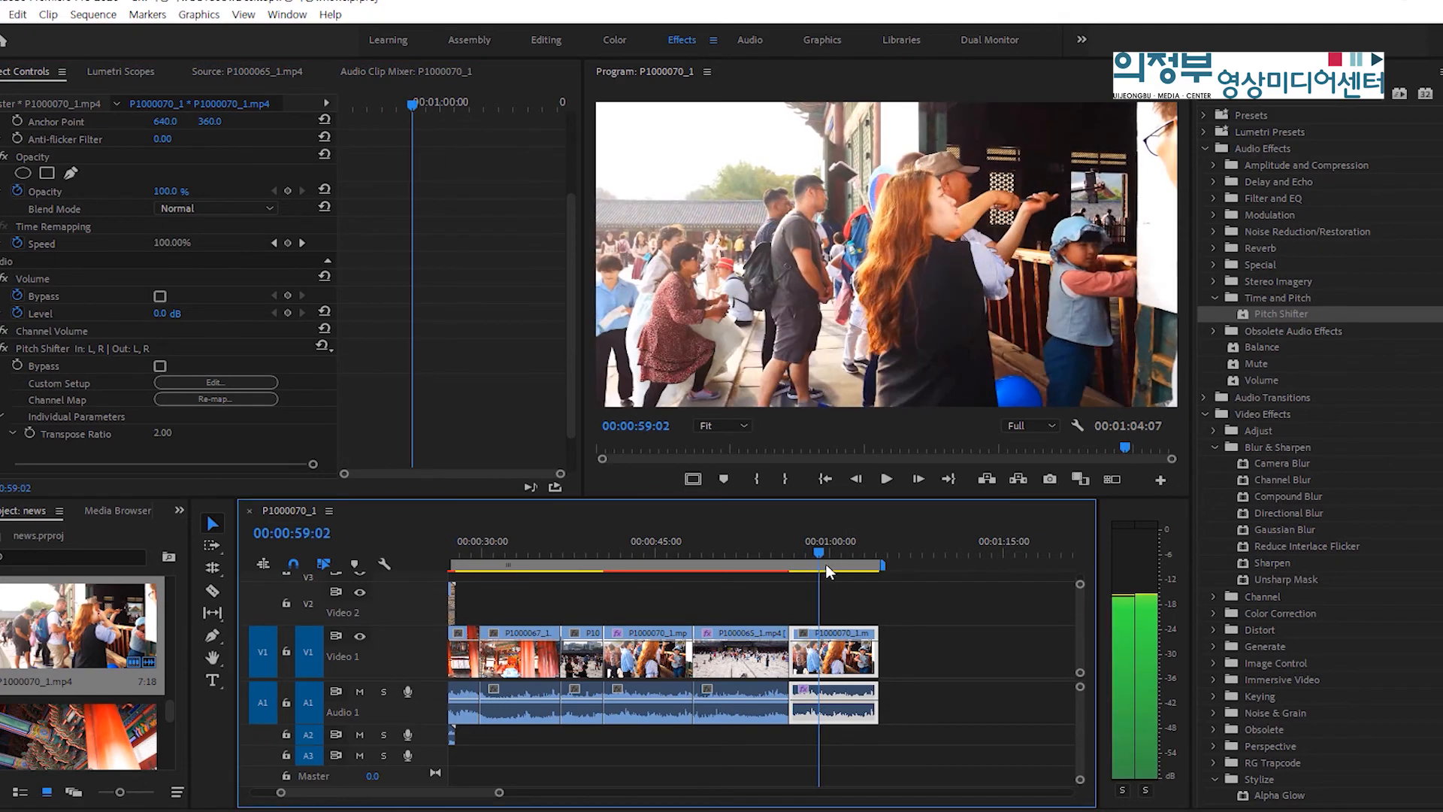
click(855, 564)
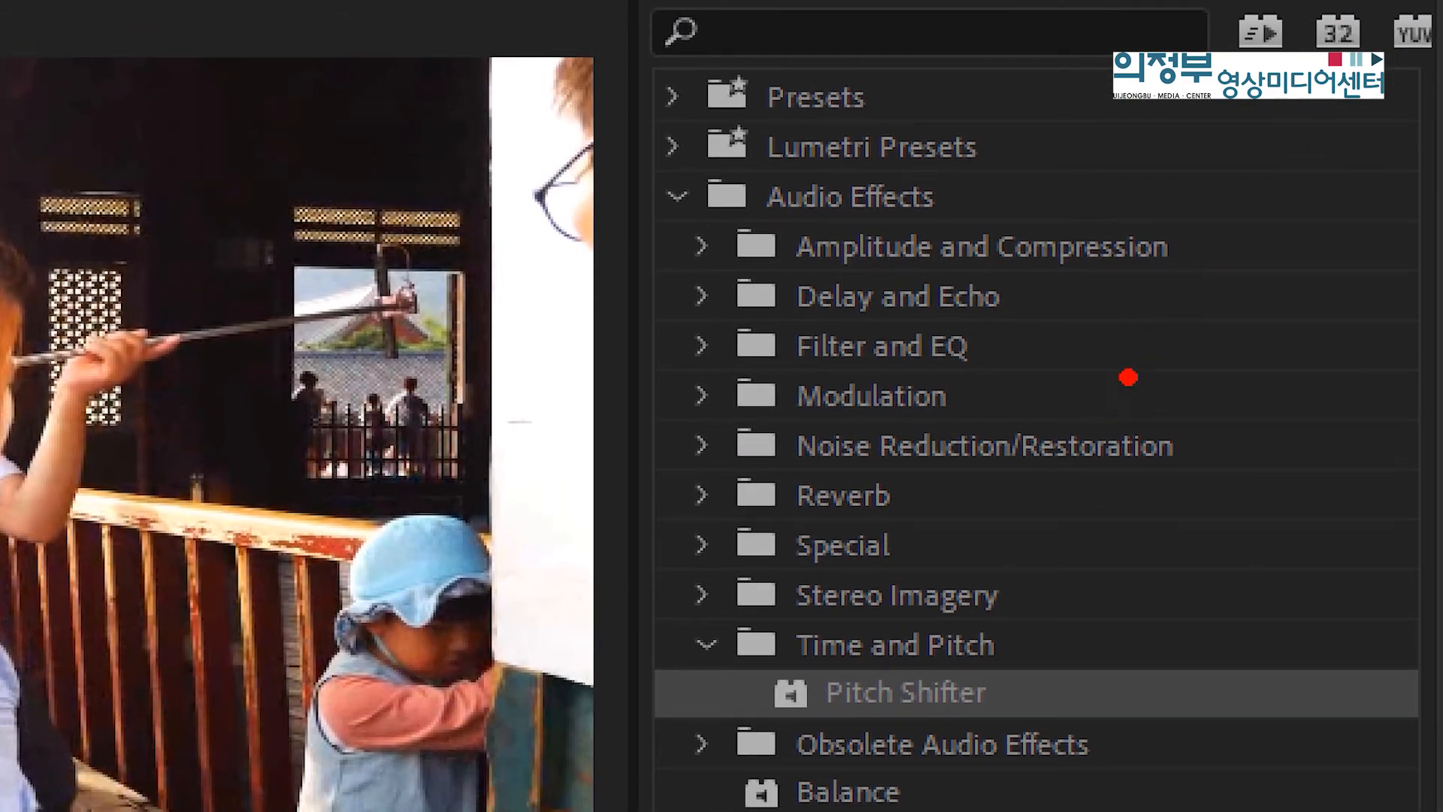
drag(671, 232, 936, 232)
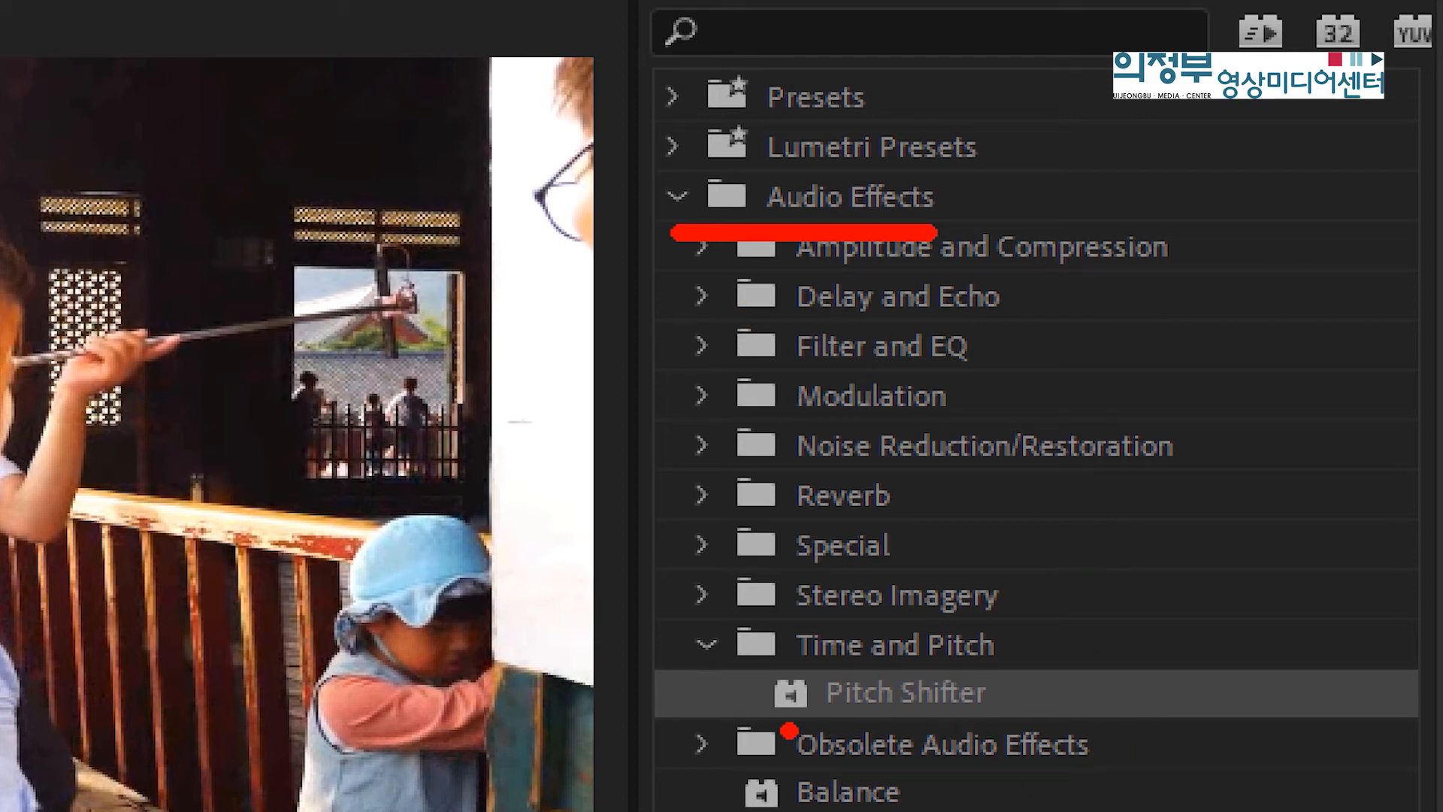
key(b)
drag(789, 730, 1025, 728)
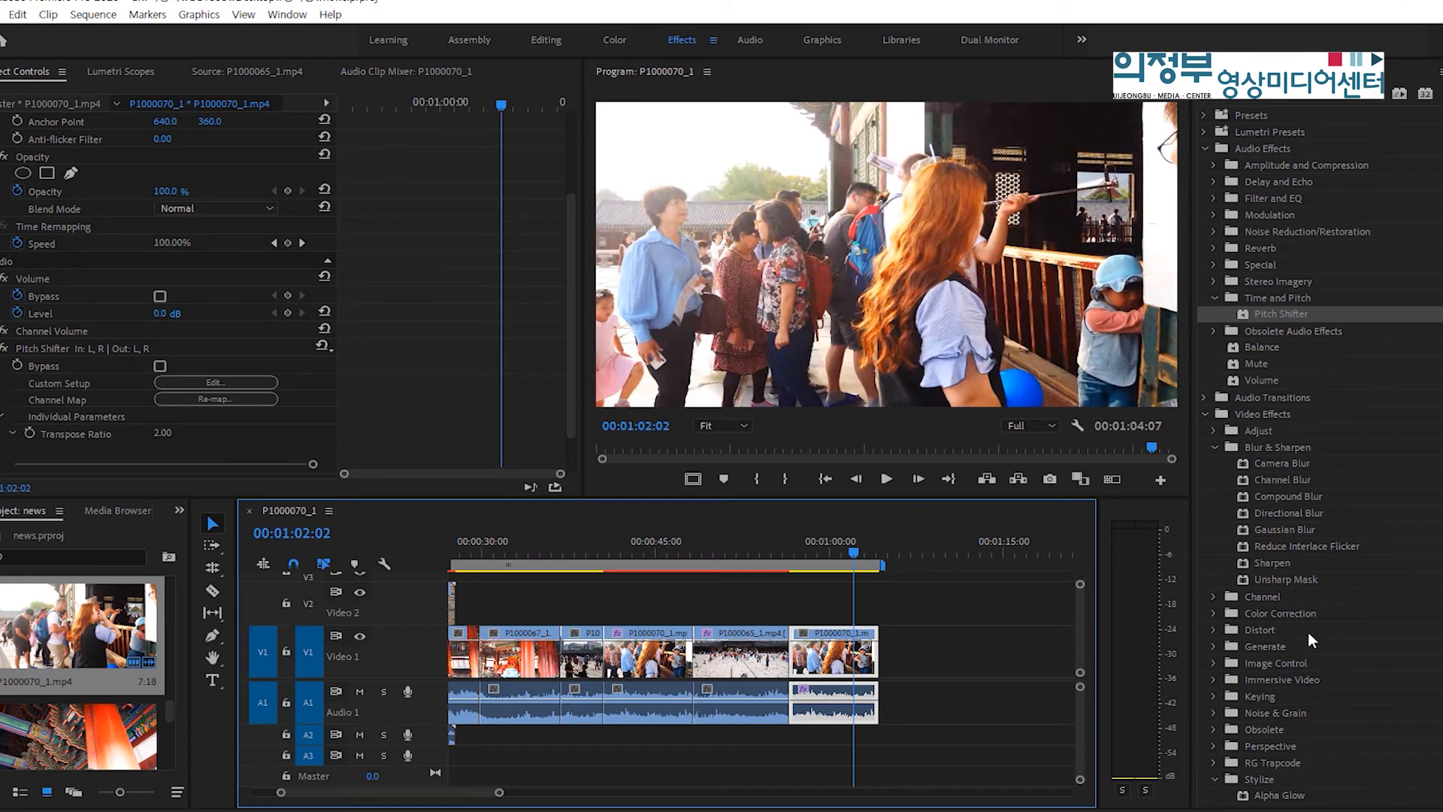
scroll(1307, 635, down, 3)
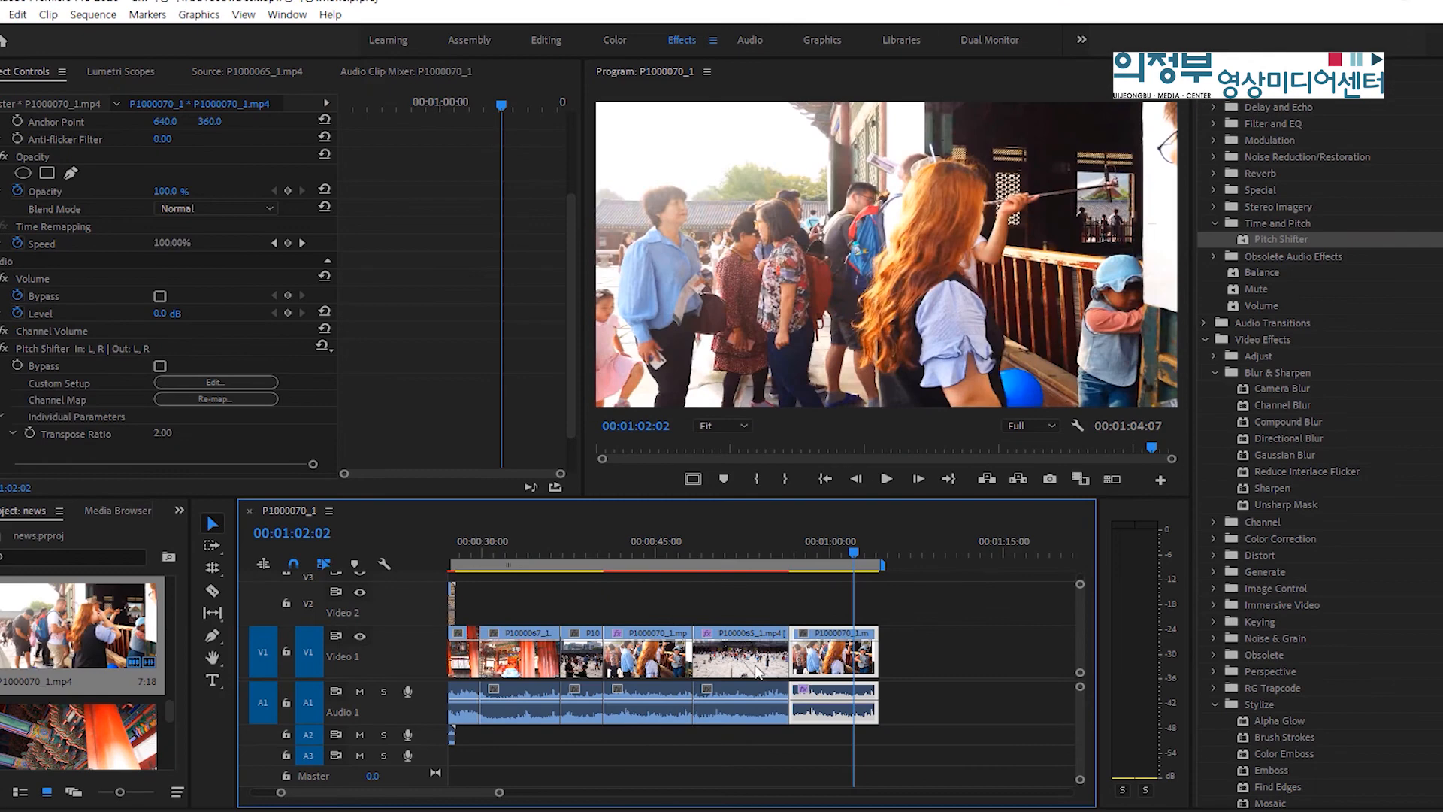
- Create a new HD Bars and Tone item with the preset video and audio settings
drag(775, 547, 876, 556)
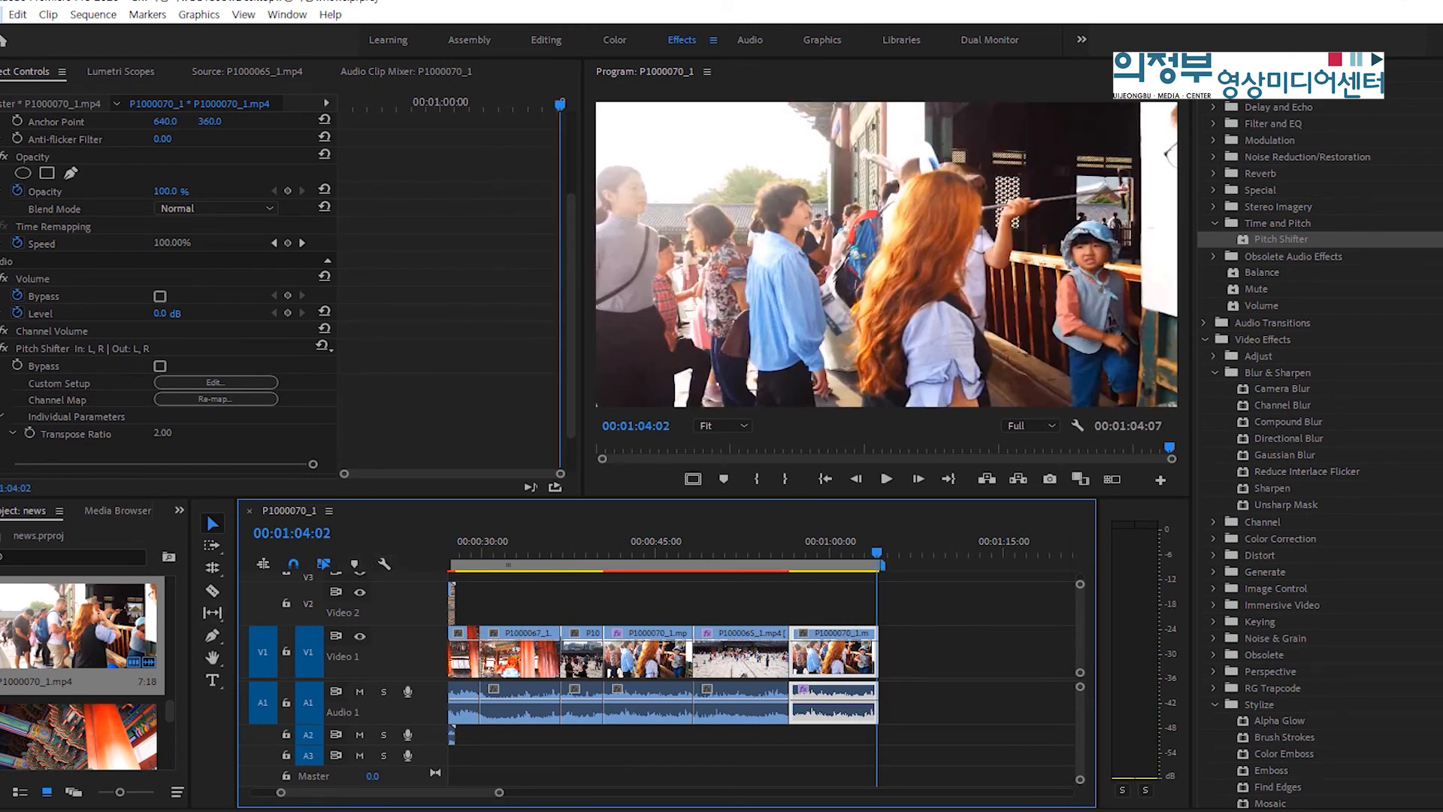
click(0, 15)
mouse_move(117, 33)
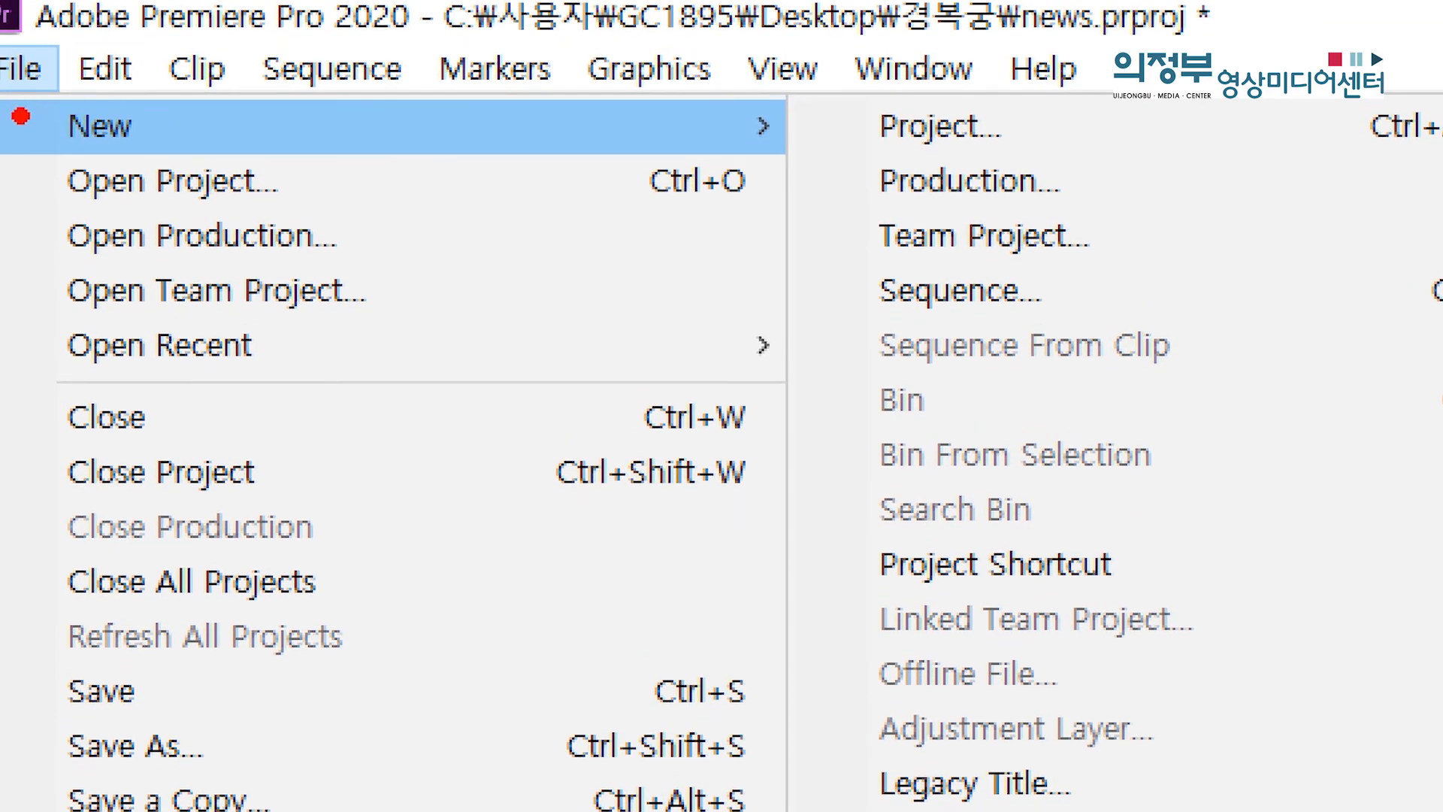
drag(2, 114, 35, 104)
drag(77, 151, 126, 151)
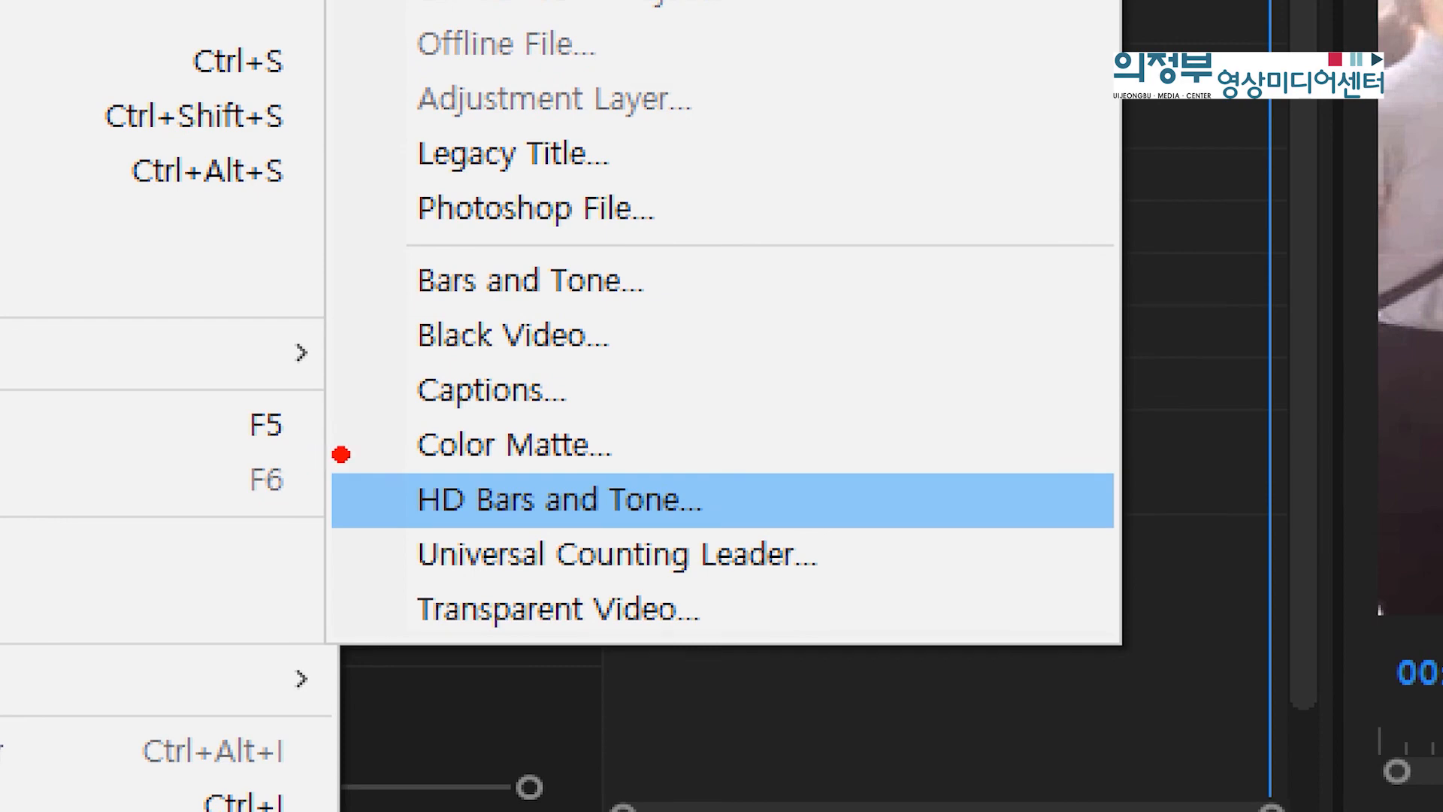
mouse_move(334, 448)
mouse_down()
mouse_move(741, 533)
mouse_move(752, 549)
mouse_up()
mouse_move(800, 402)
mouse_down()
mouse_move(856, 484)
mouse_move(946, 378)
mouse_up()
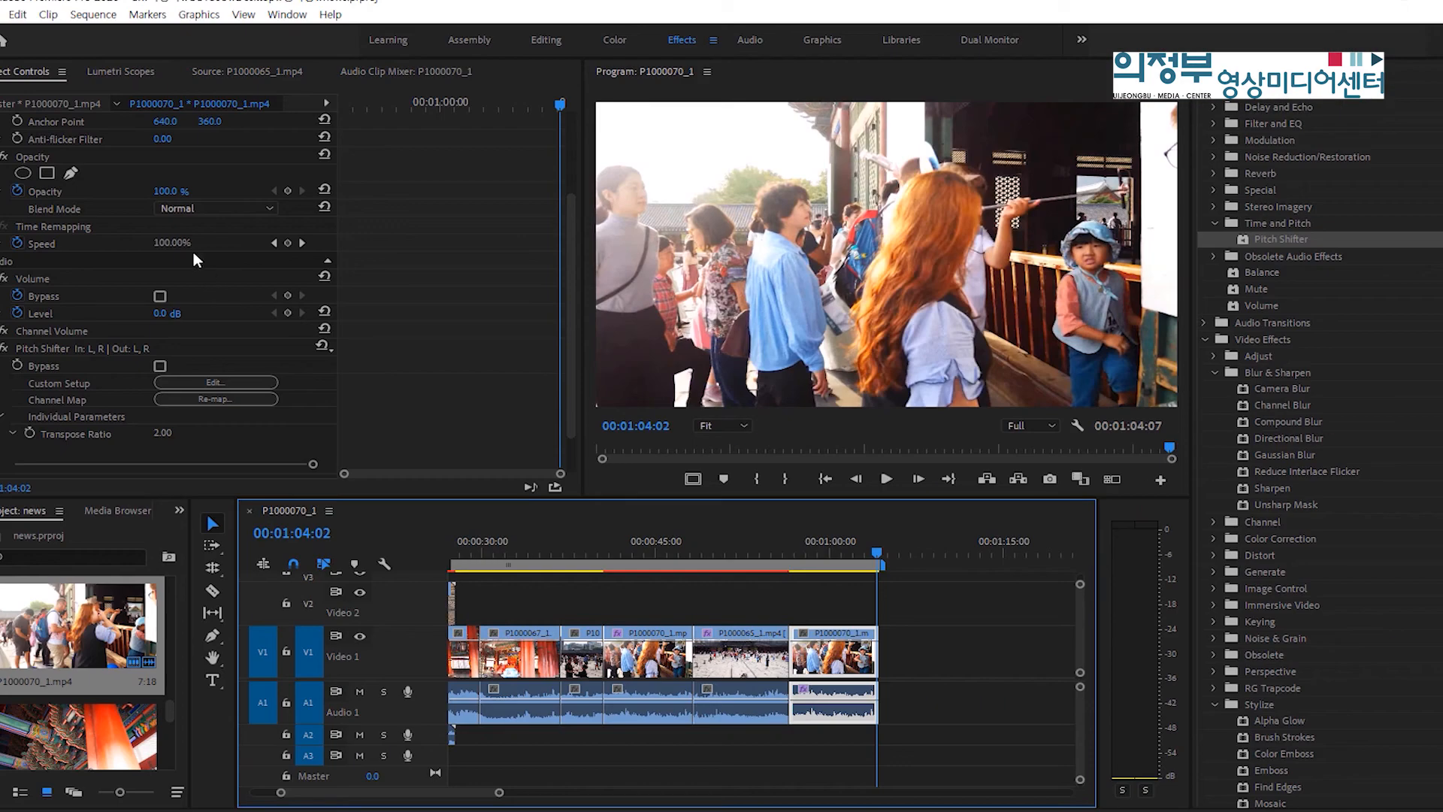
click(3, 14)
mouse_move(9, 37)
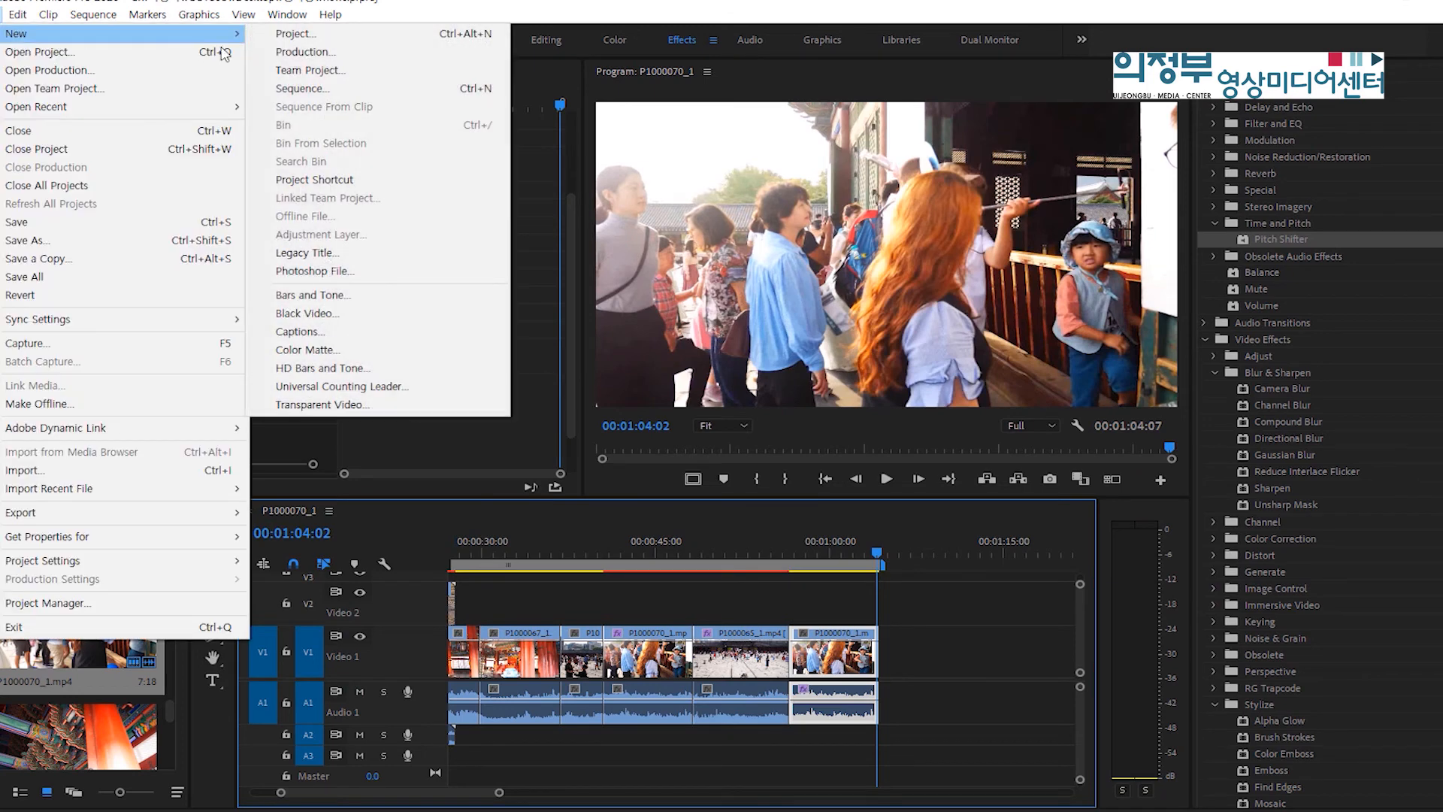
click(422, 368)
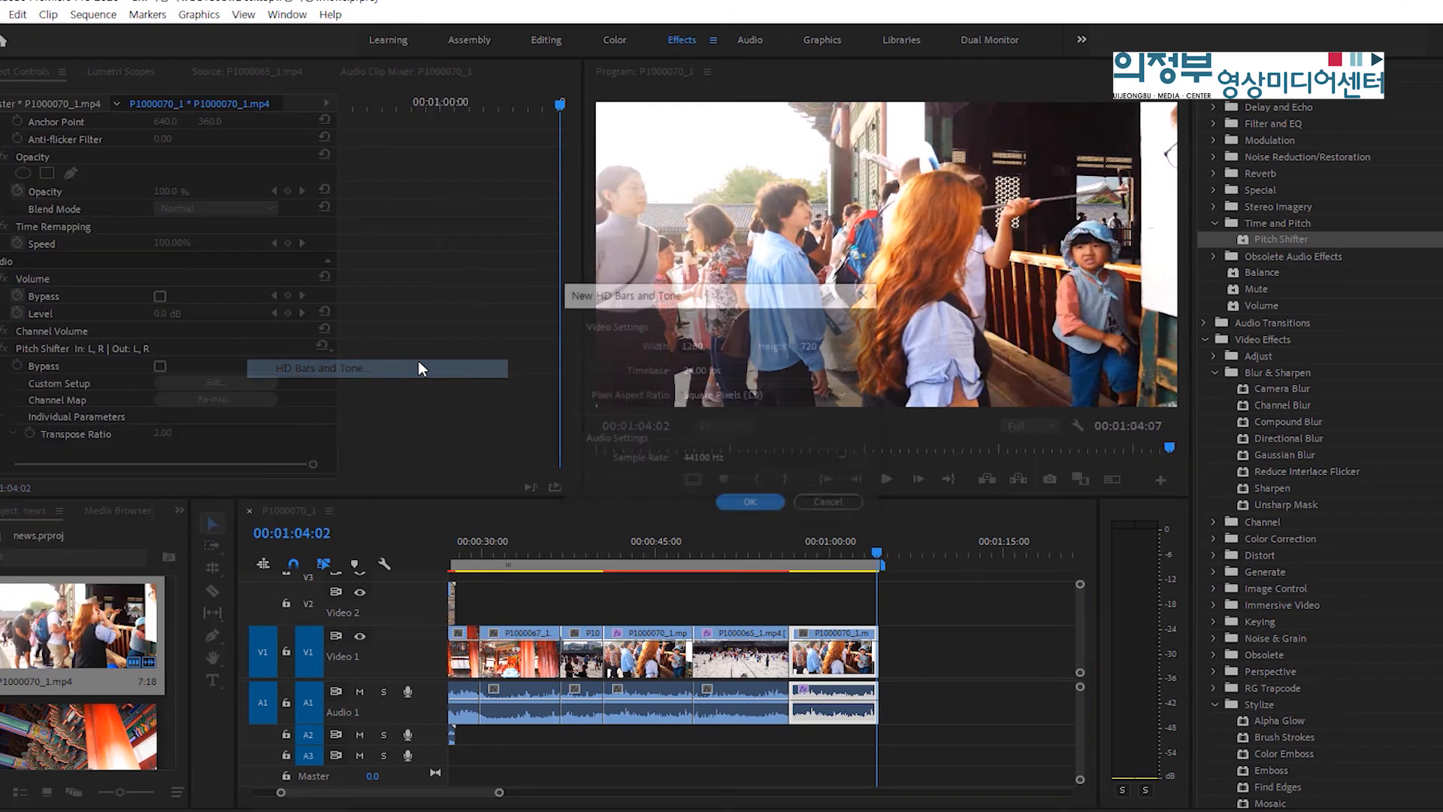
click(755, 499)
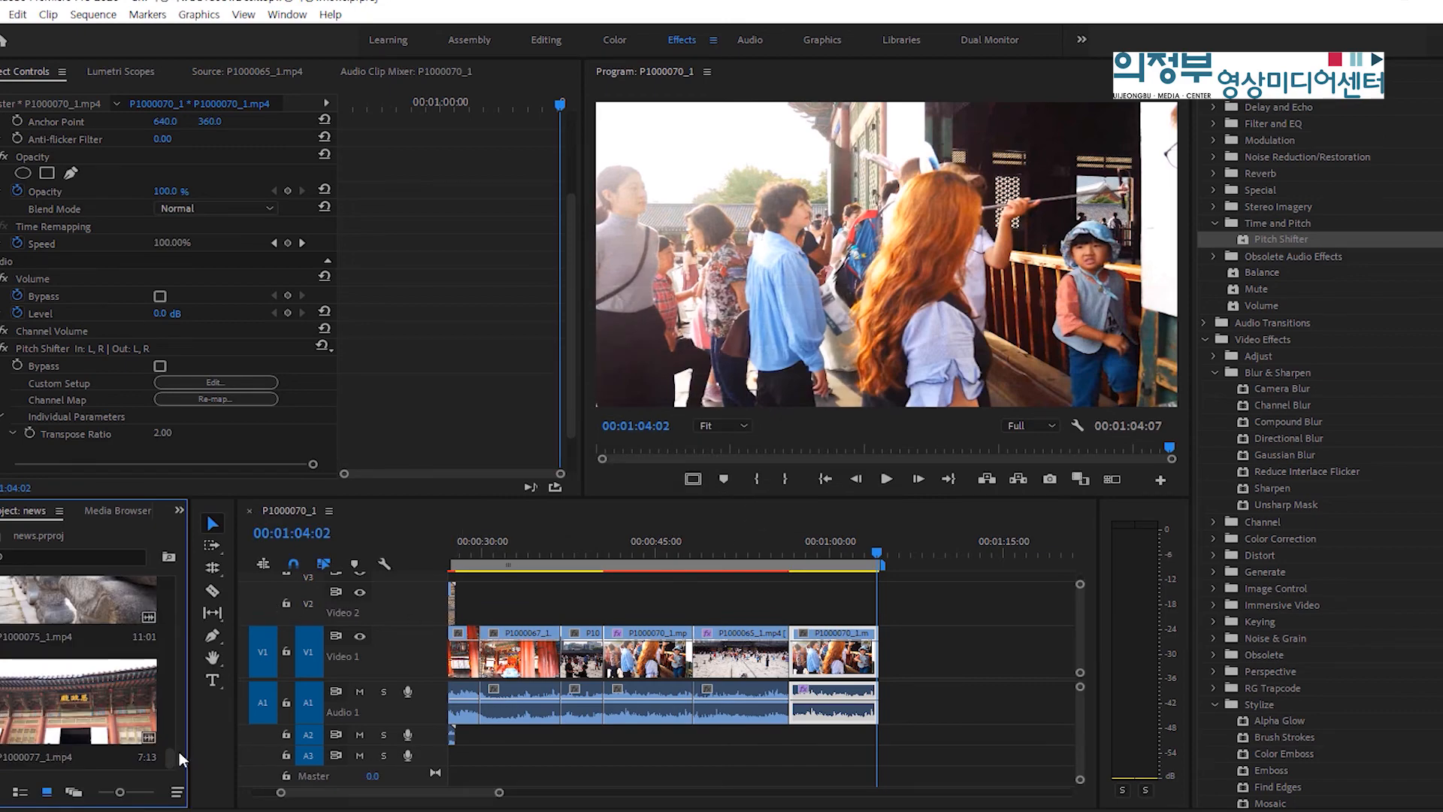
- Place HD Bars and Tone directly after the last clip on Video 1 and play it from 00:01:04:18
drag(173, 762, 178, 571)
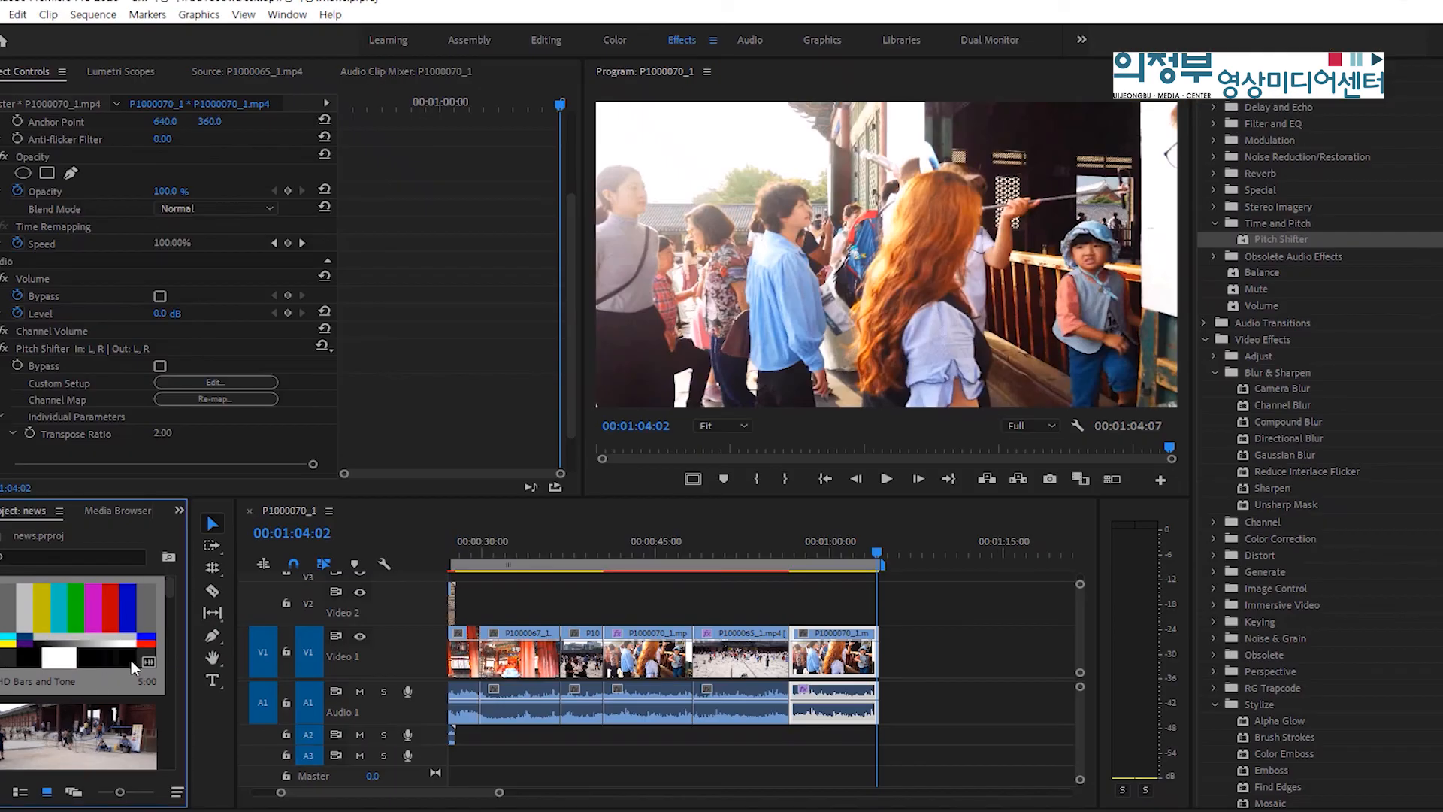
drag(110, 640, 891, 655)
click(886, 556)
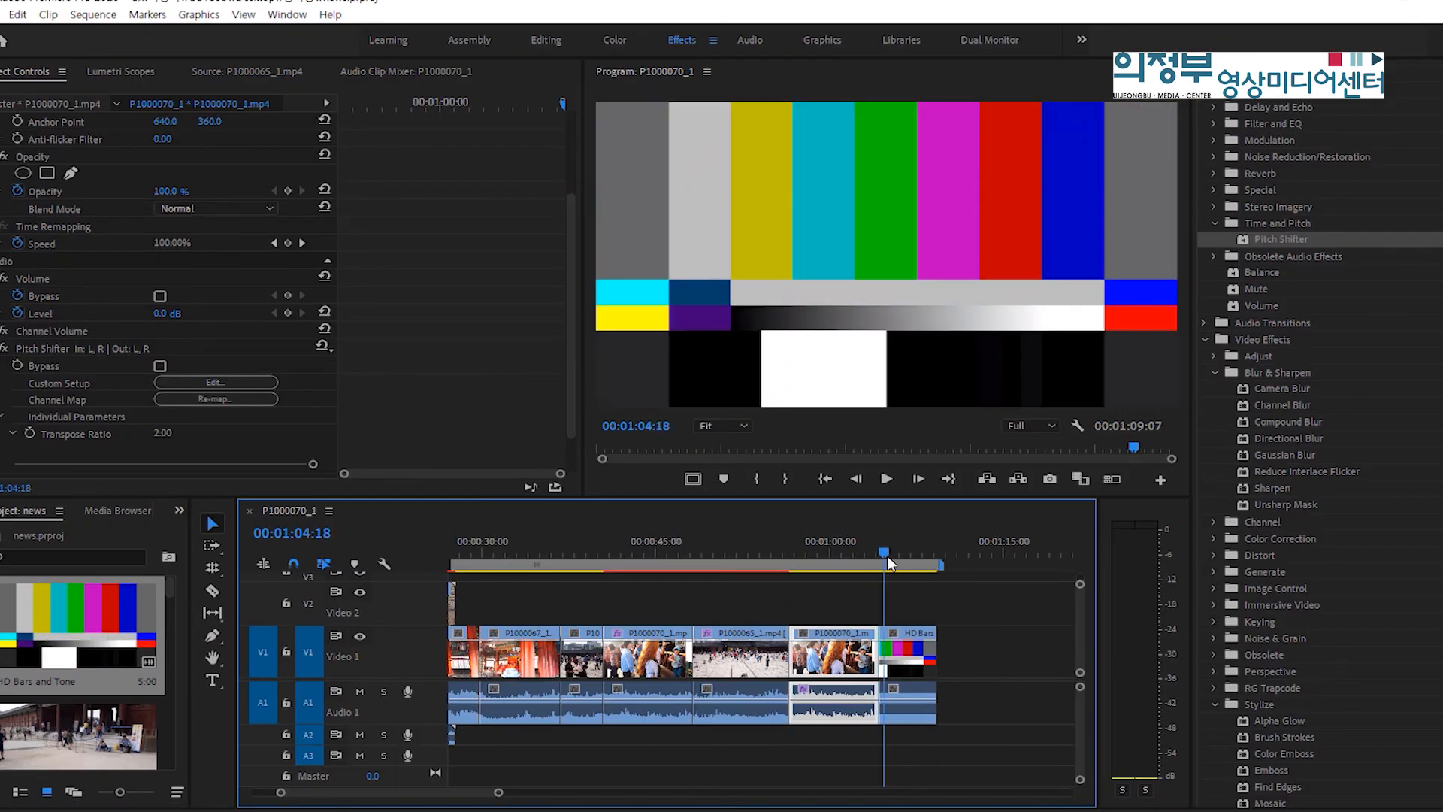
key(space)
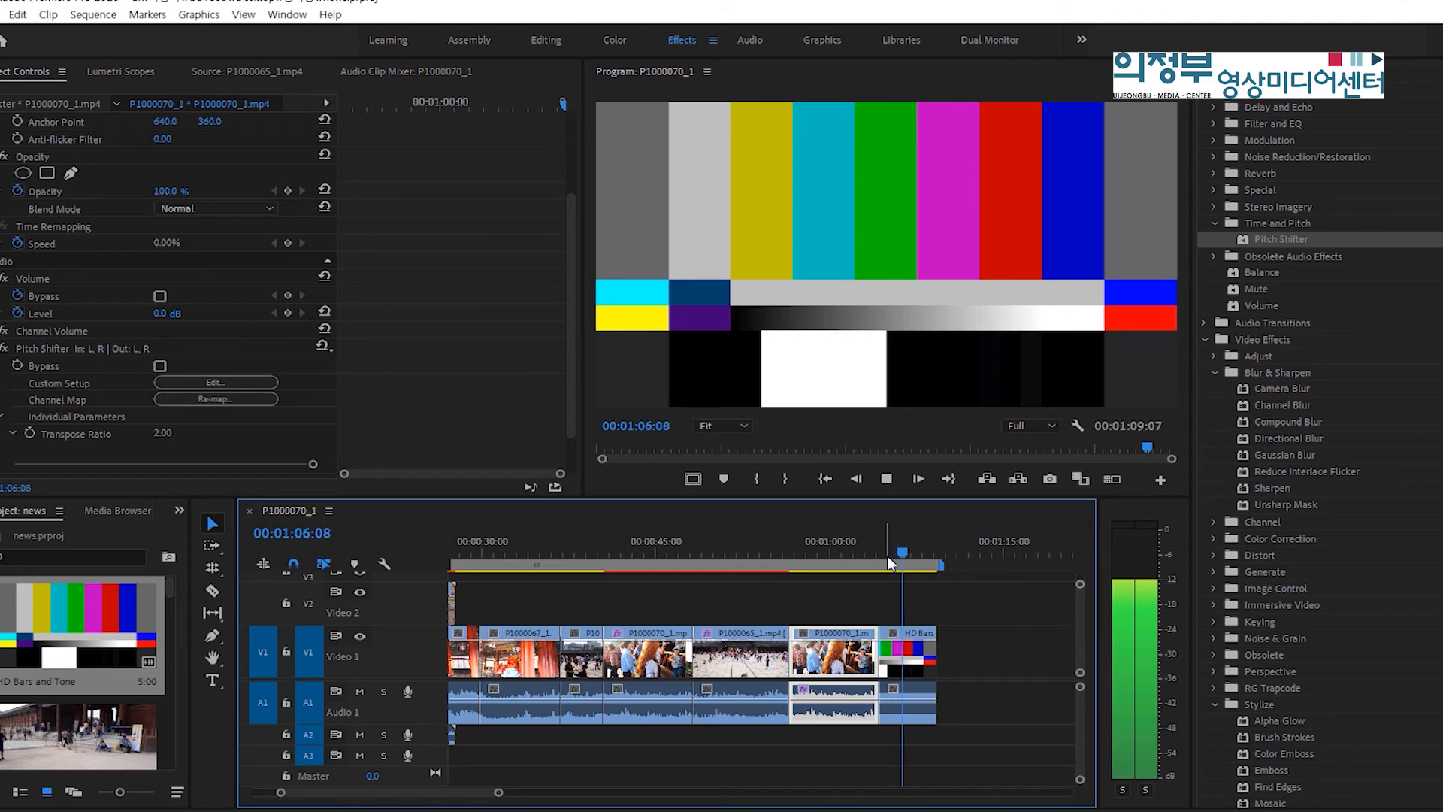
key(space)
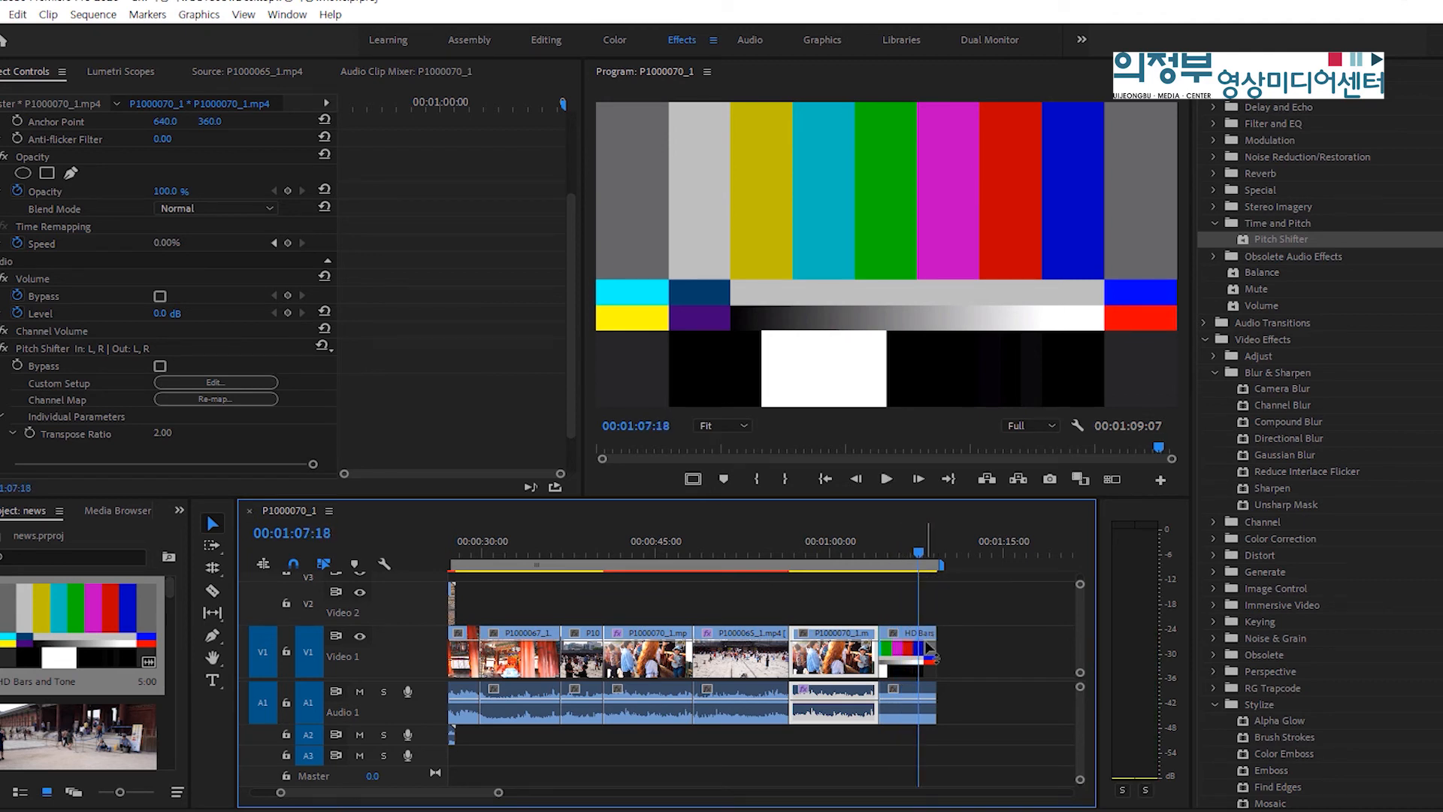
- Select only the video part of the HD Bars and Tone clip and delete it, keeping its tone audio
click(926, 648)
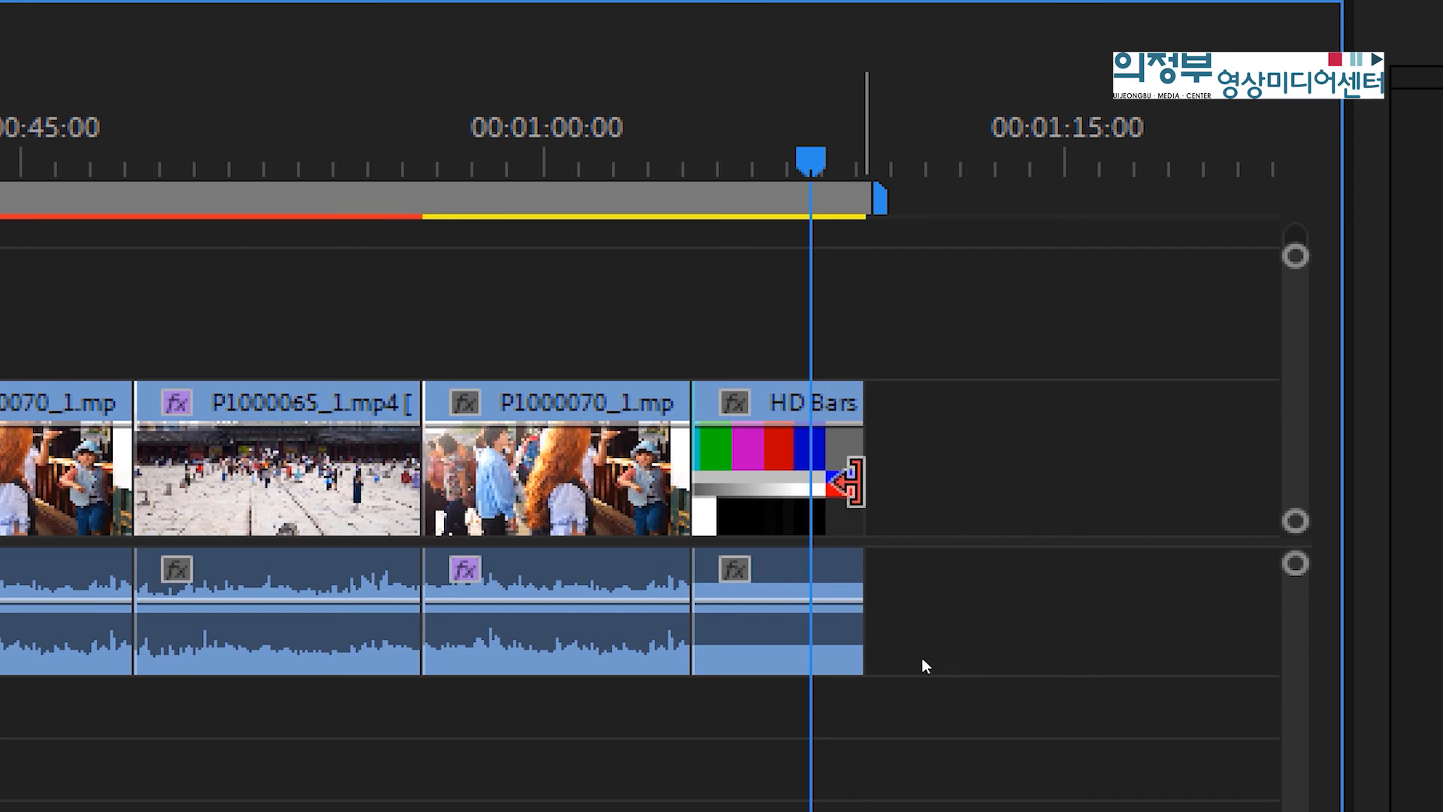
click(856, 475)
click(960, 489)
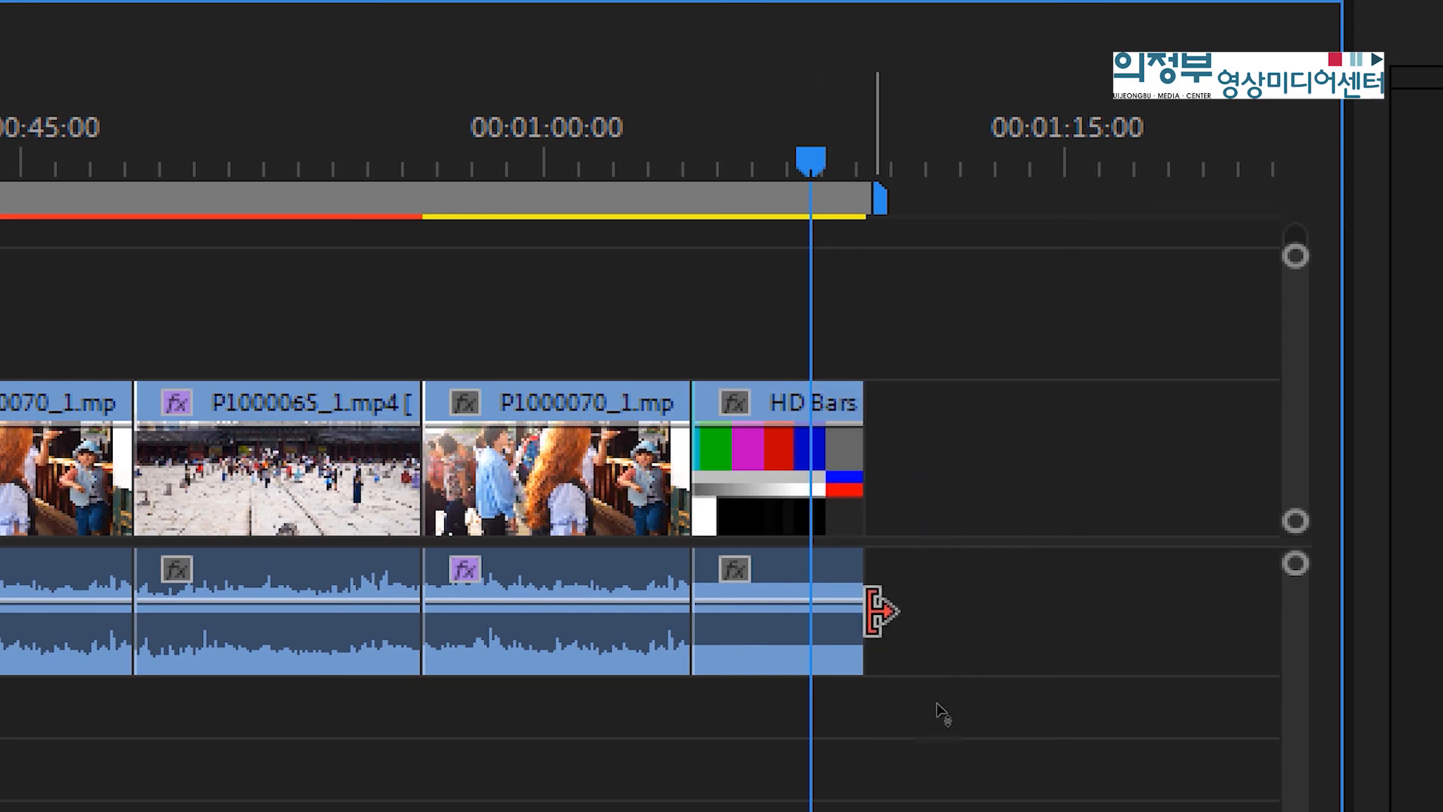
click(838, 644)
click(817, 531)
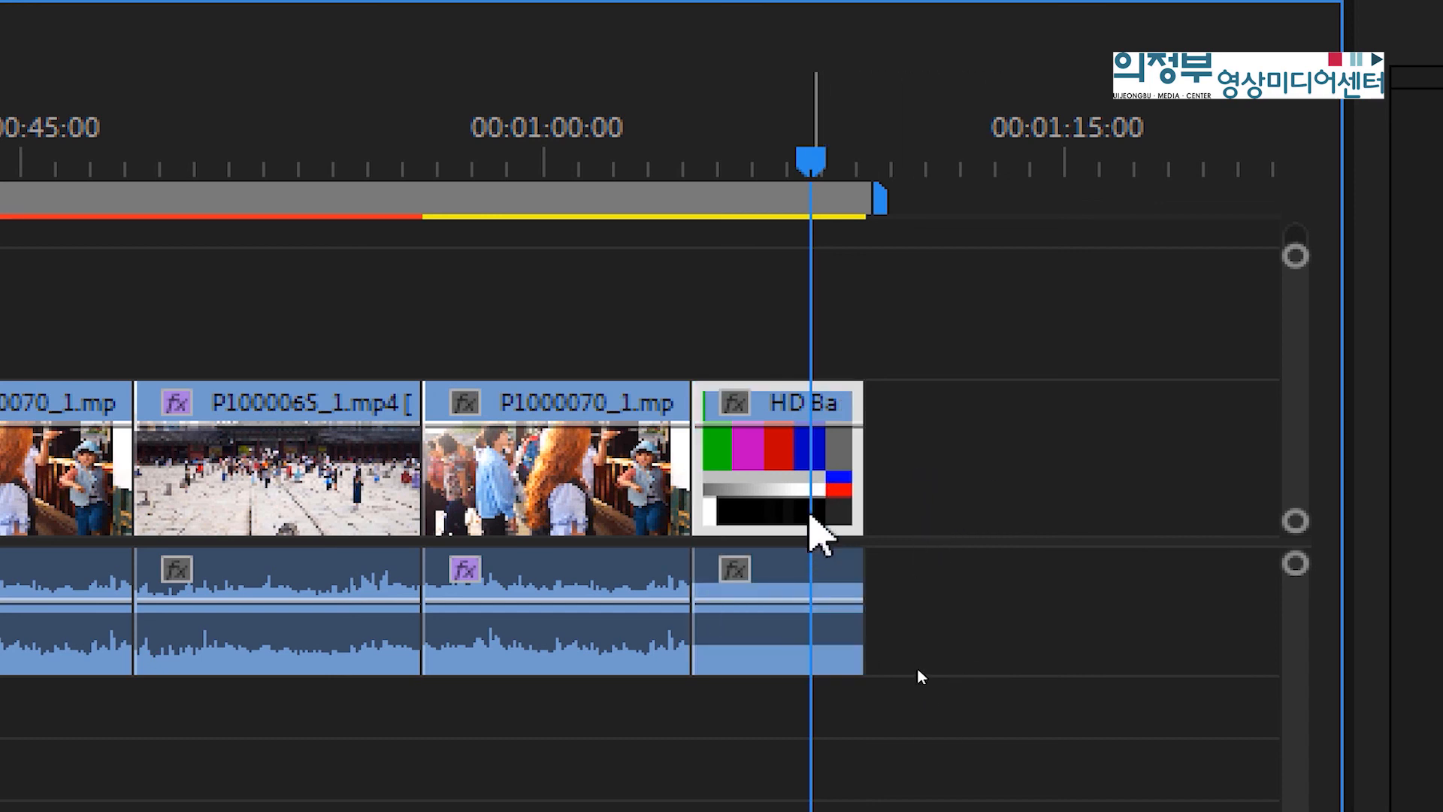
click(810, 613)
click(778, 490)
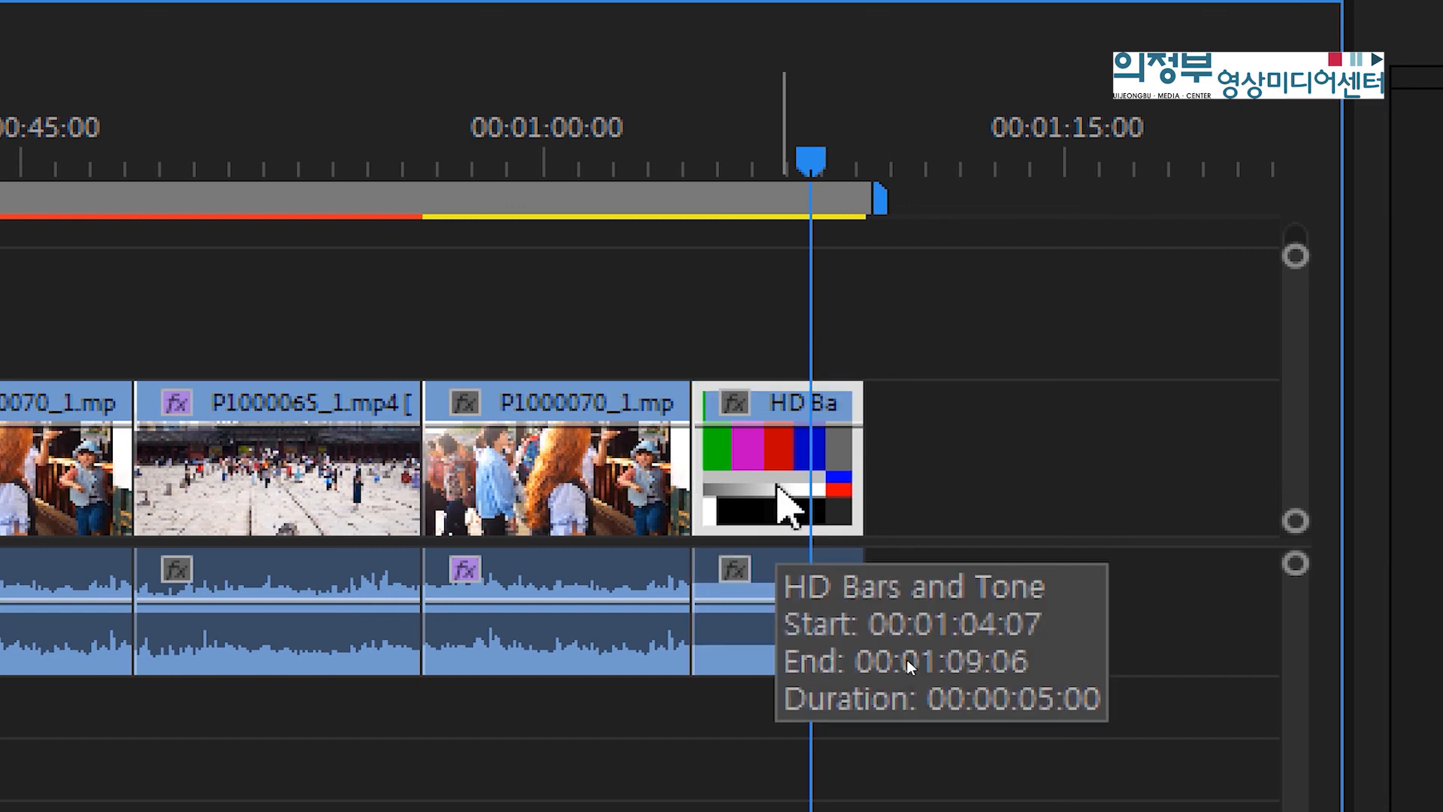
key(Delete)
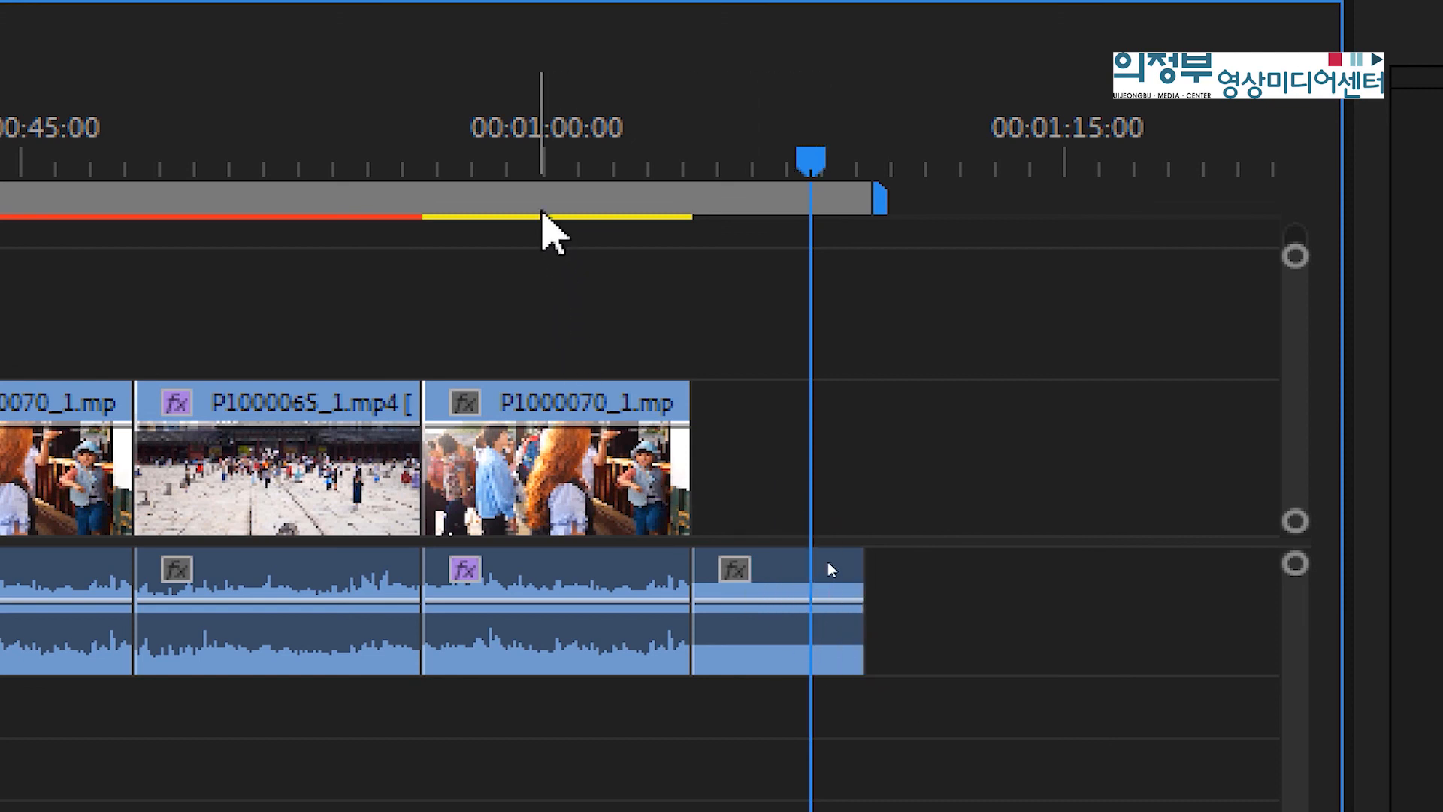
- Listen to the last P1000070_1.mp4 clip from about 00:00:58 to find the speech to cover with the tone
drag(543, 214, 496, 222)
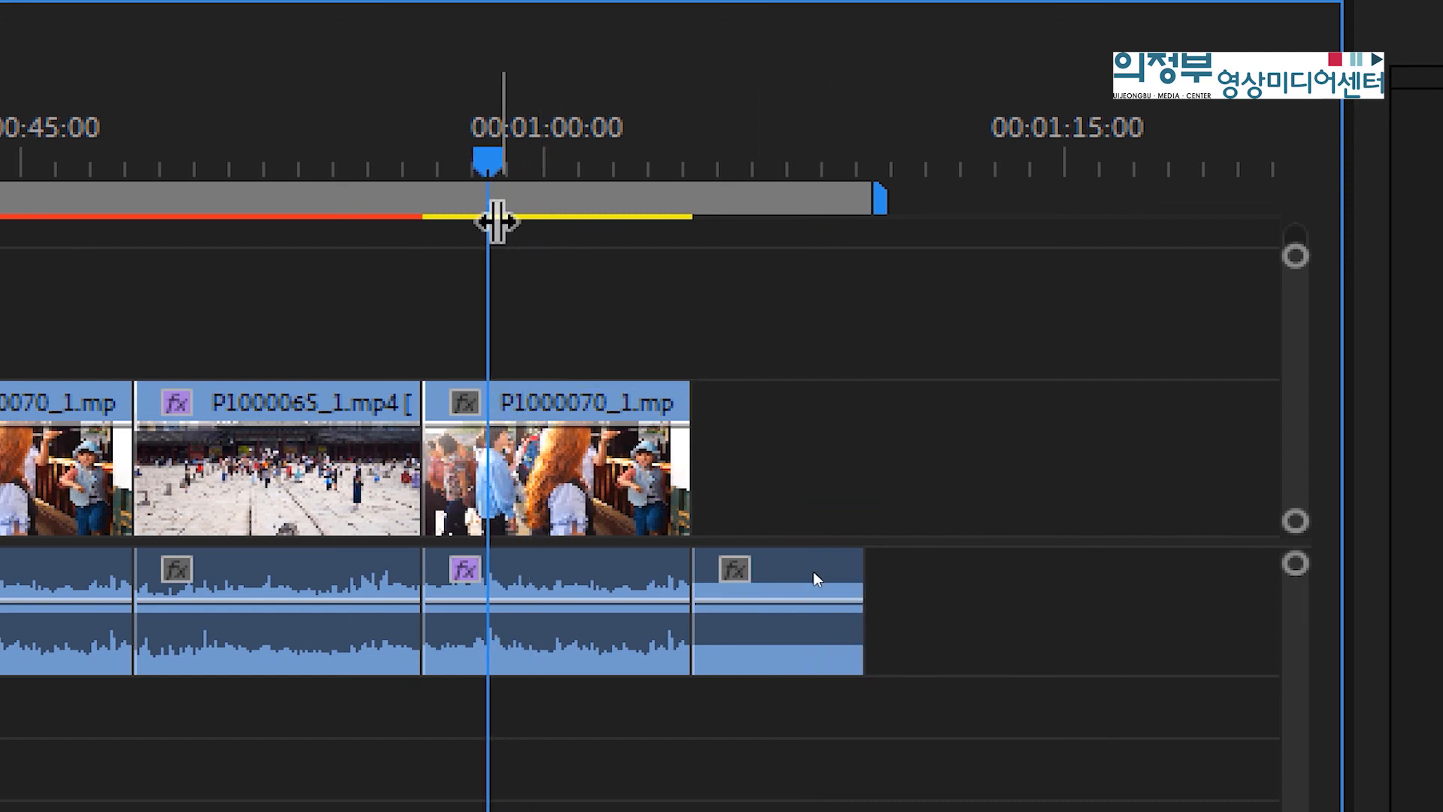
key(space)
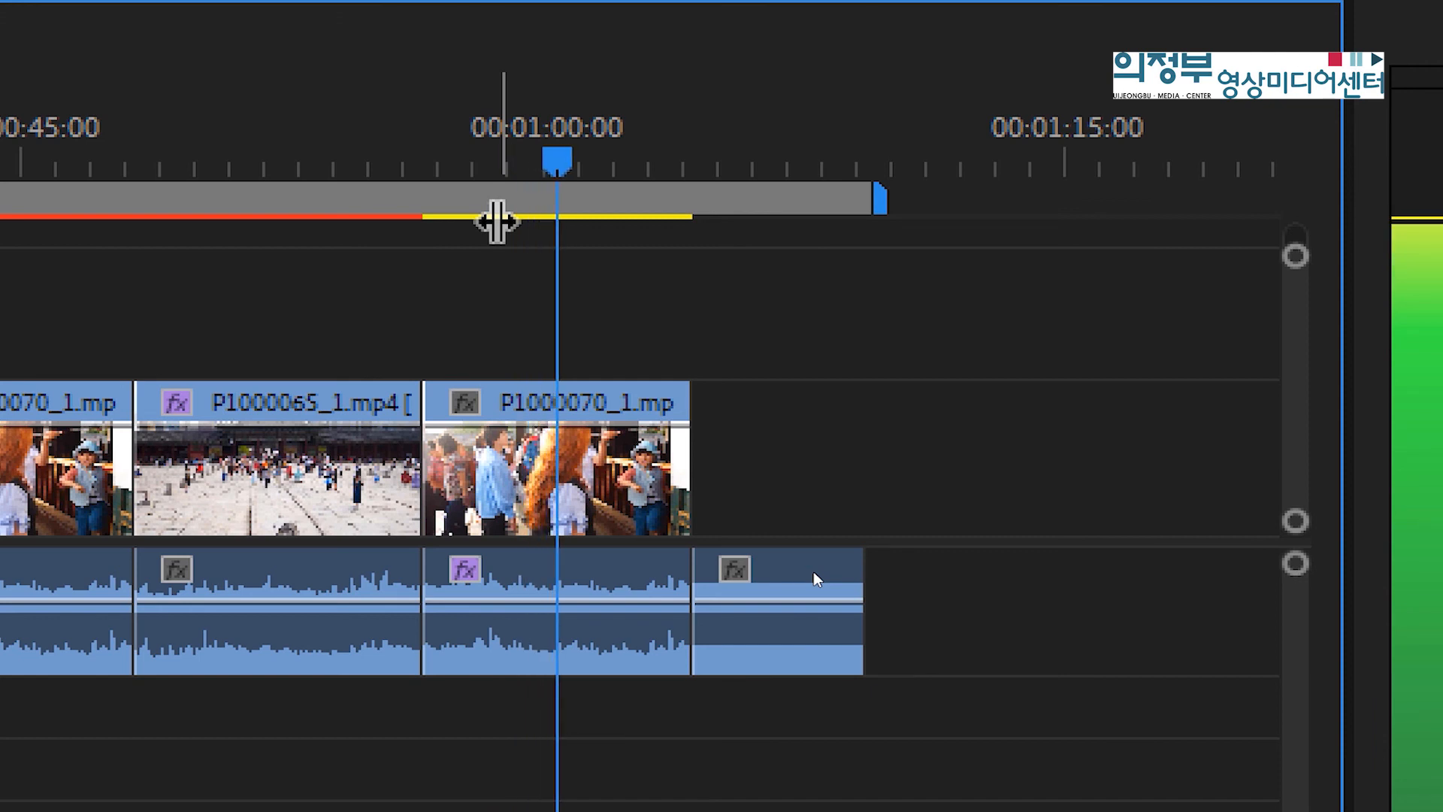
key(space)
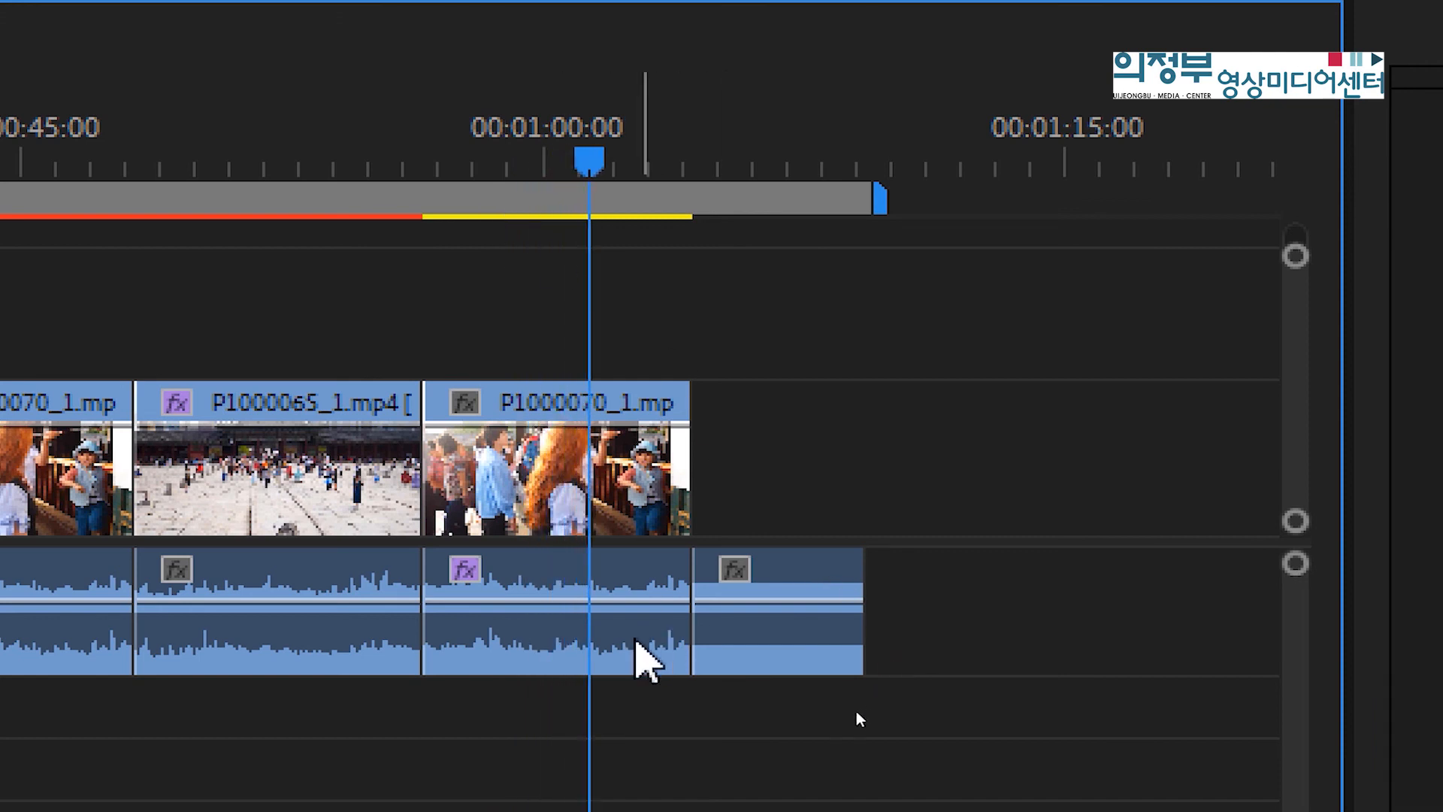
- Move the tone audio to Audio 2 beneath the last clip, trim it to about 3 seconds, and play the overlap
drag(795, 596, 634, 716)
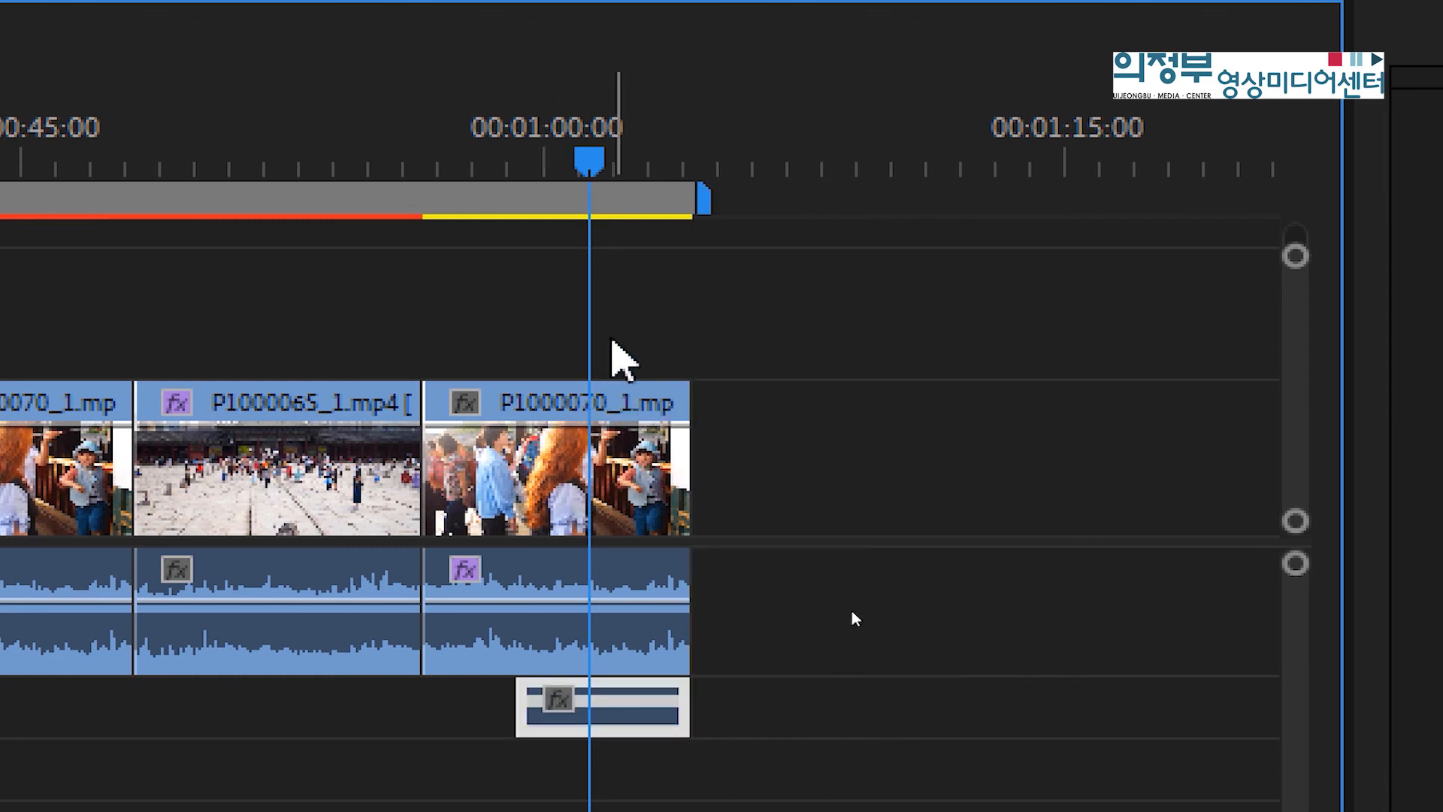
scroll(850, 609, up, 3)
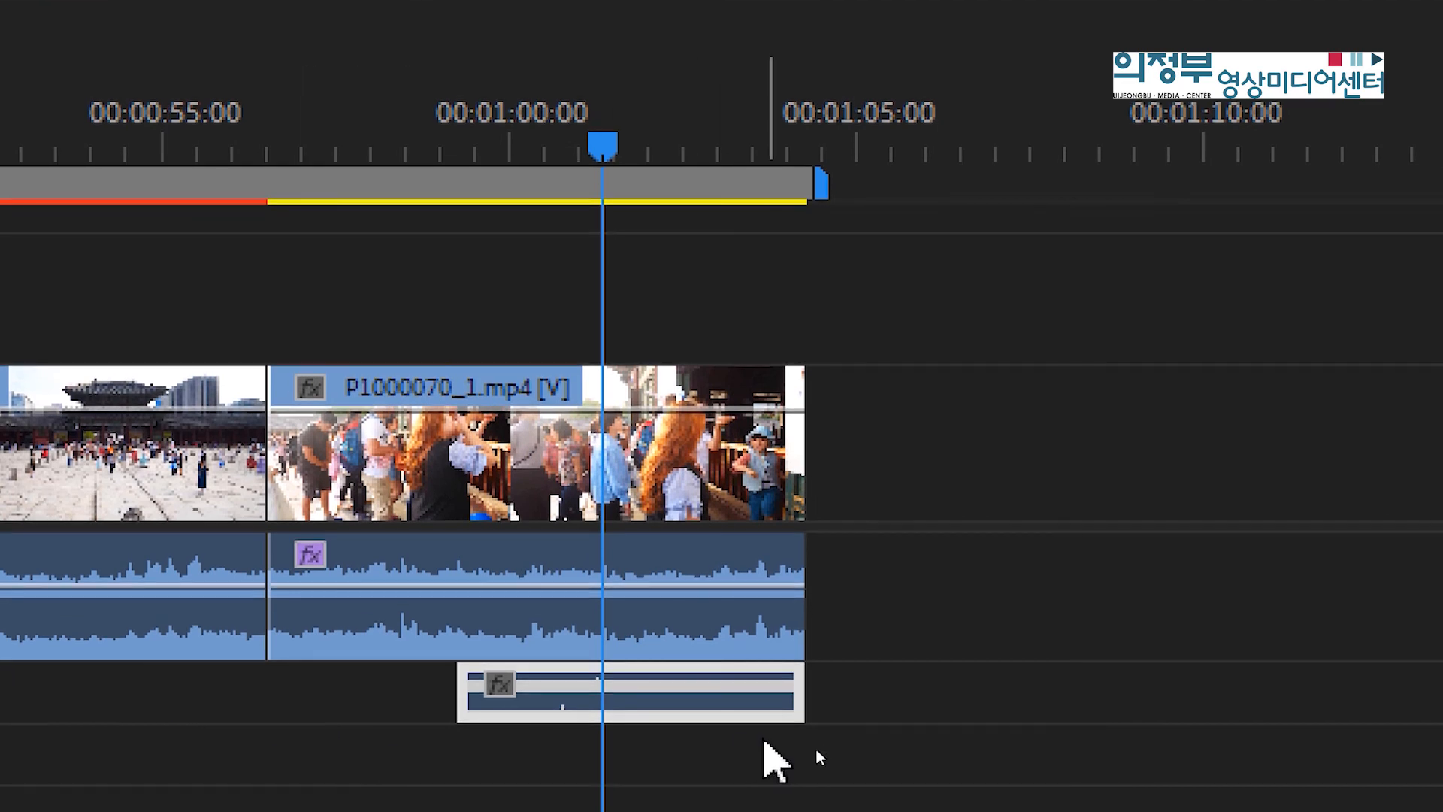
drag(815, 707, 683, 710)
click(479, 164)
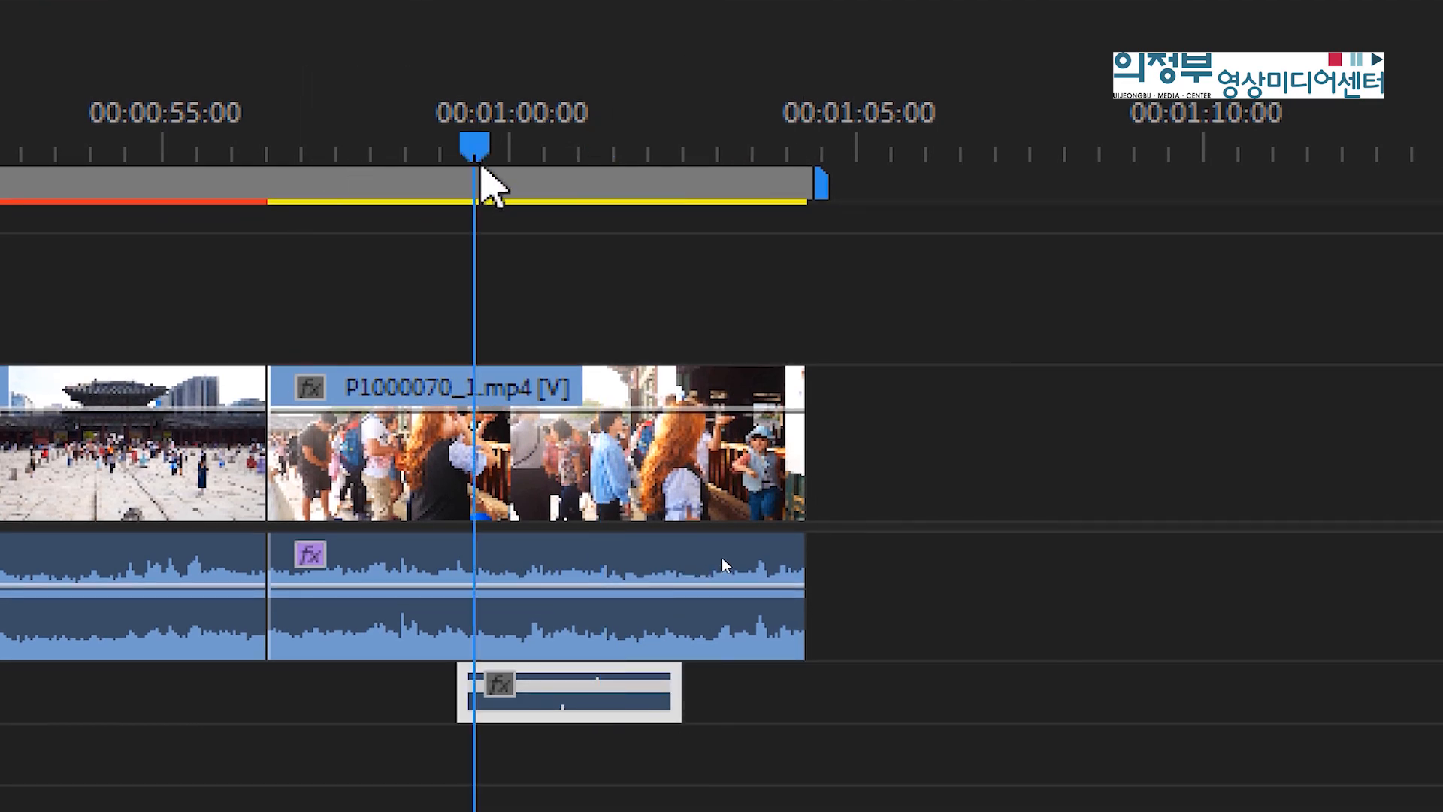
key(space)
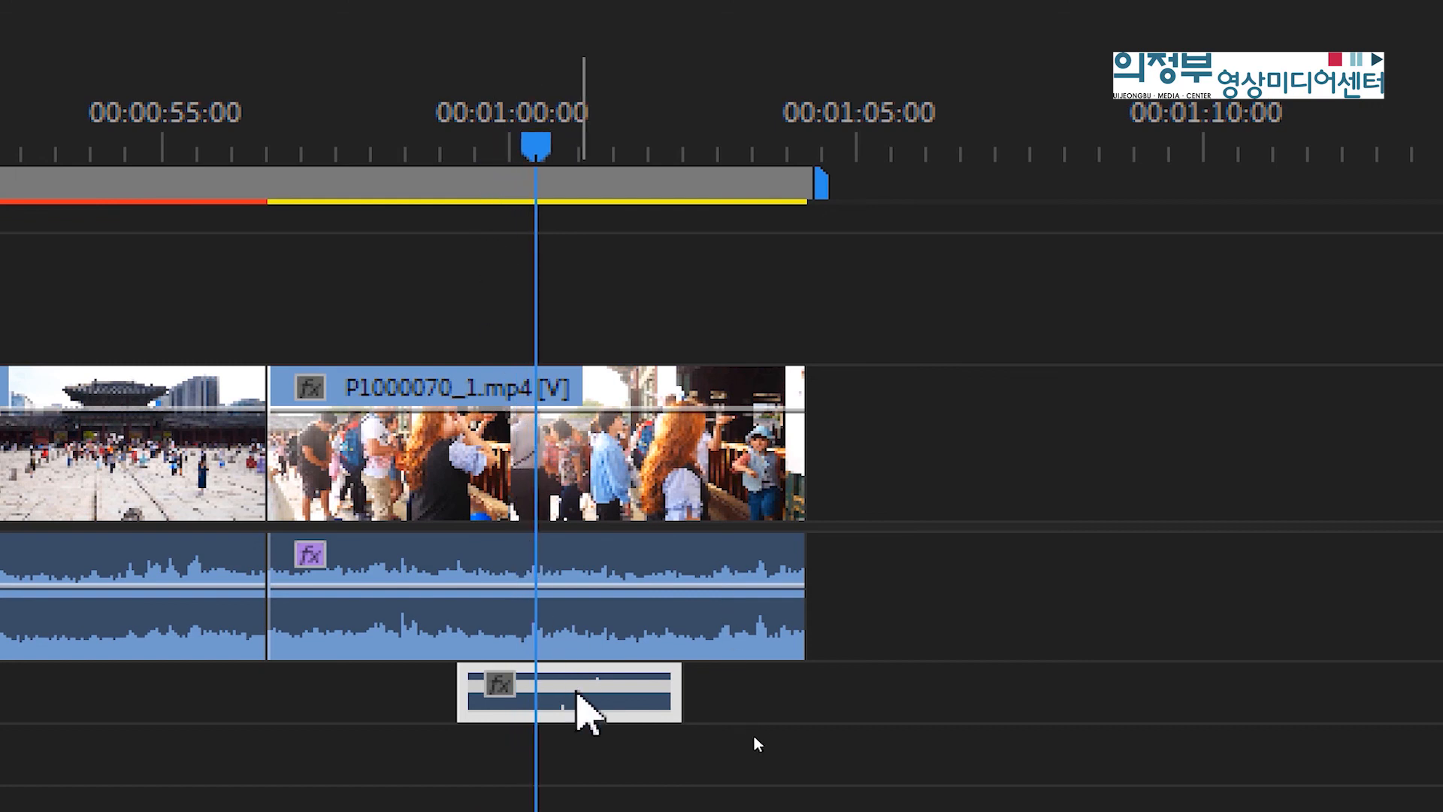
- Overwrite the middle of the last clip's audio on Audio 1 with the tone and set the playhead to about 00:00:58
drag(576, 685, 586, 618)
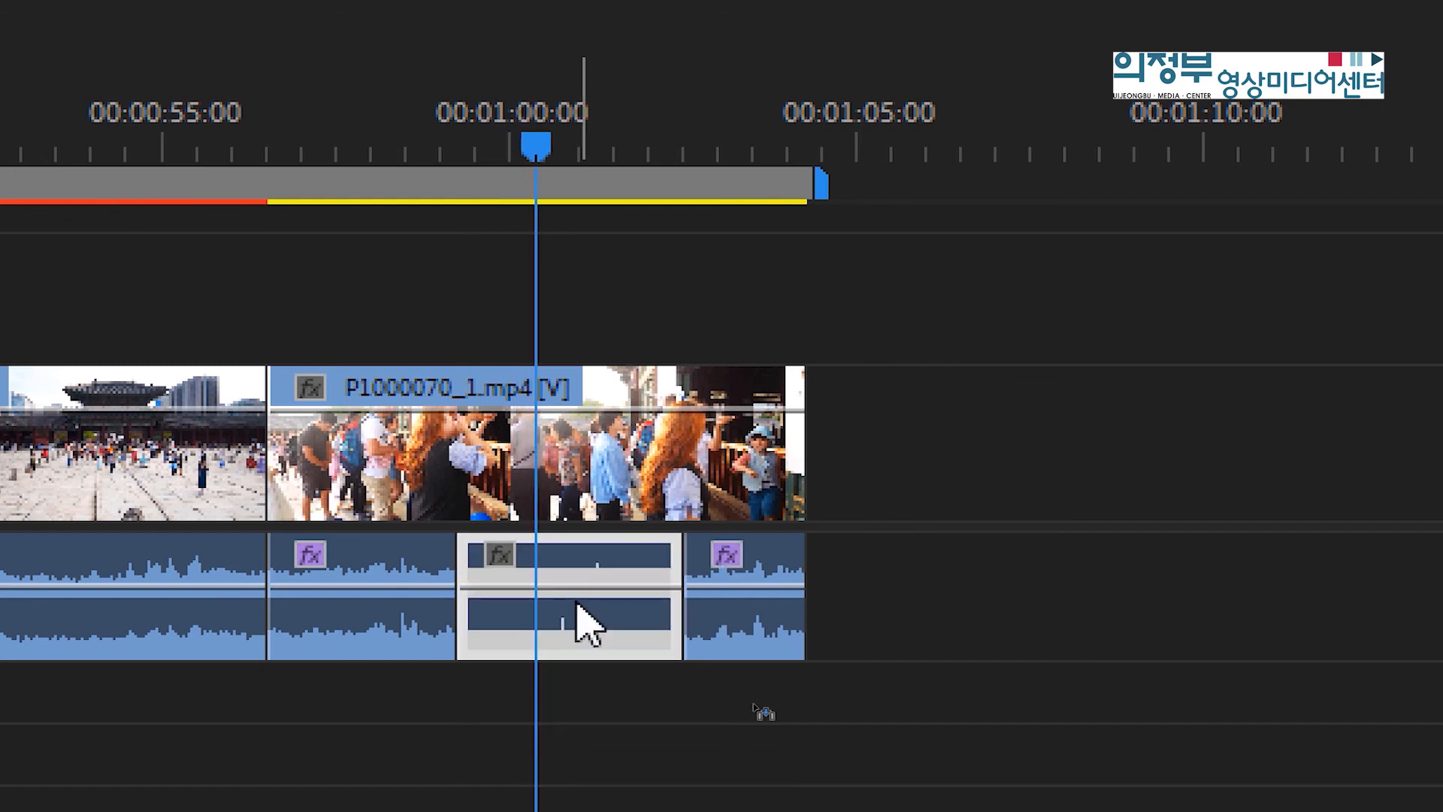
click(385, 166)
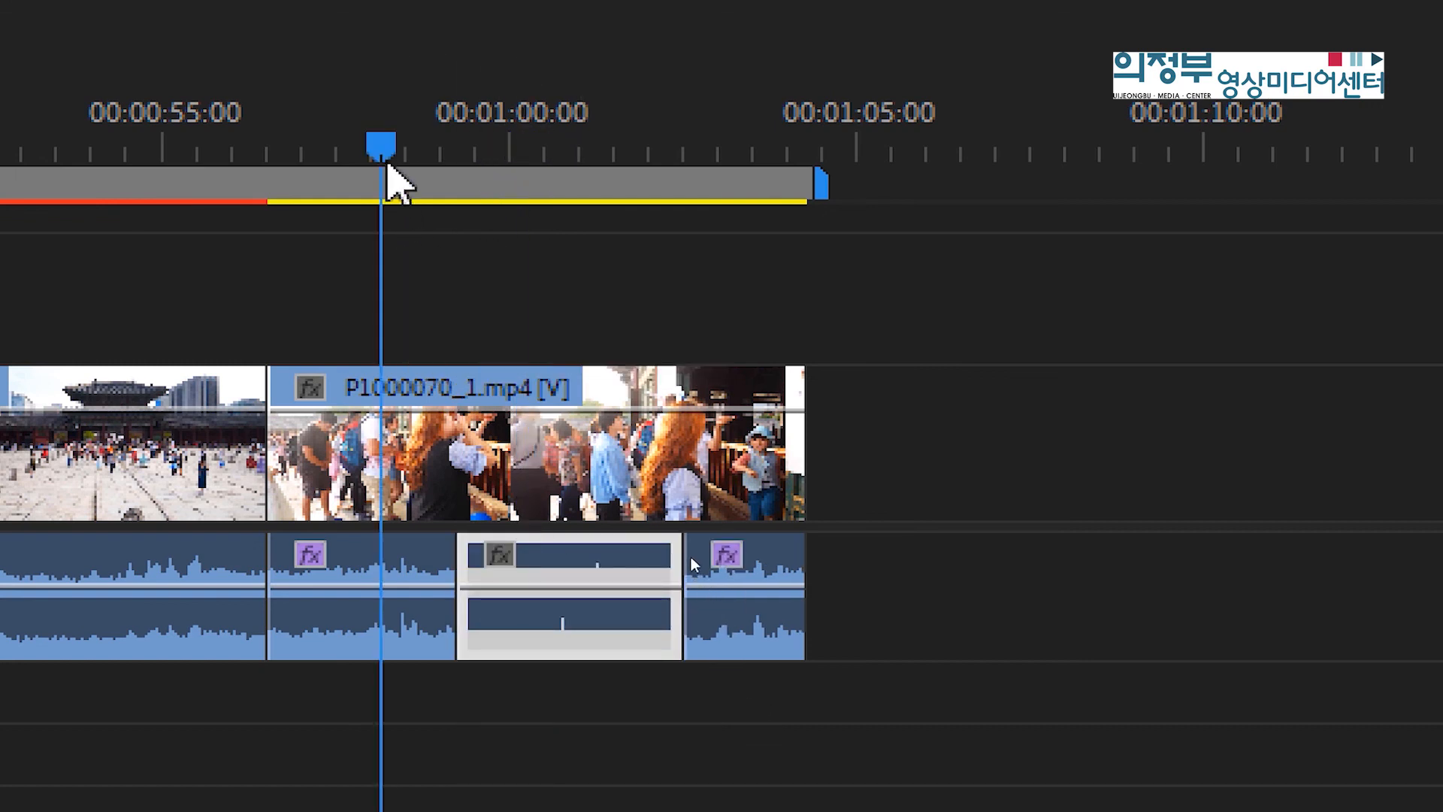